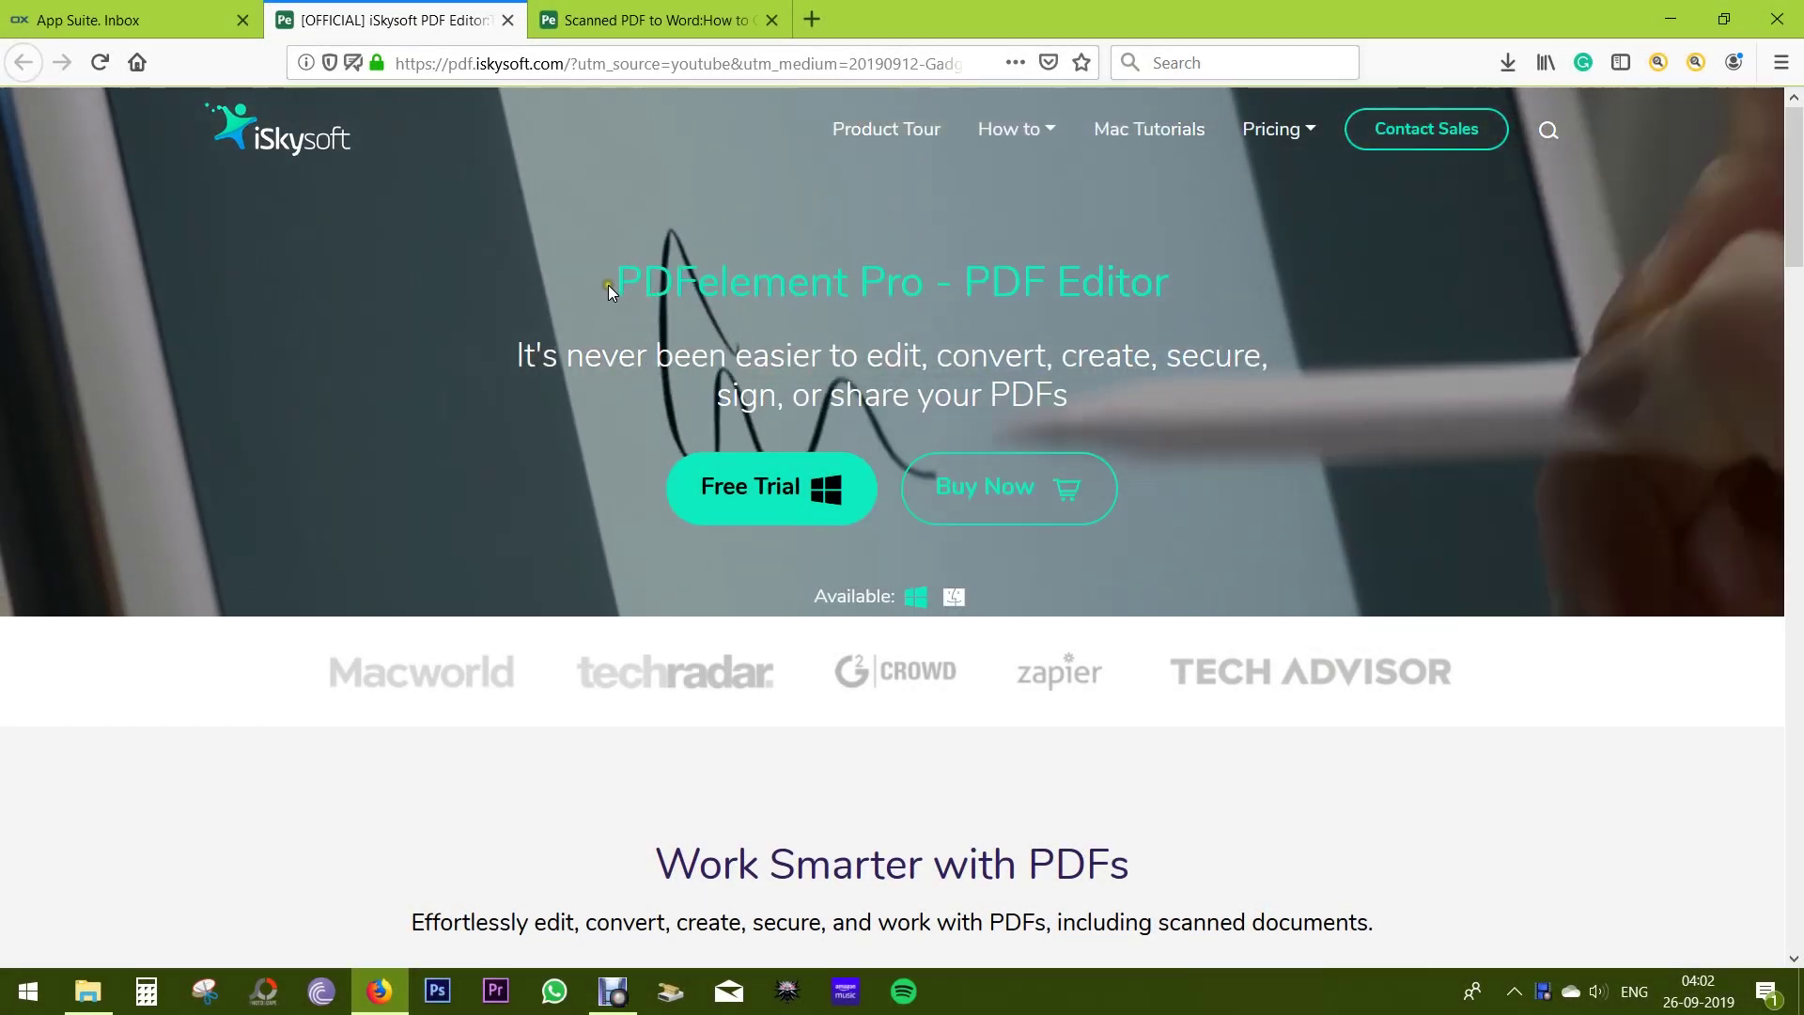
Highlight the product name and the words 'PDF Editor' in the article headline.
{"action": "left_click_drag", "start_coordinate": [609, 285], "coordinate": [924, 287]}
{"action": "left_click", "coordinate": [921, 292]}
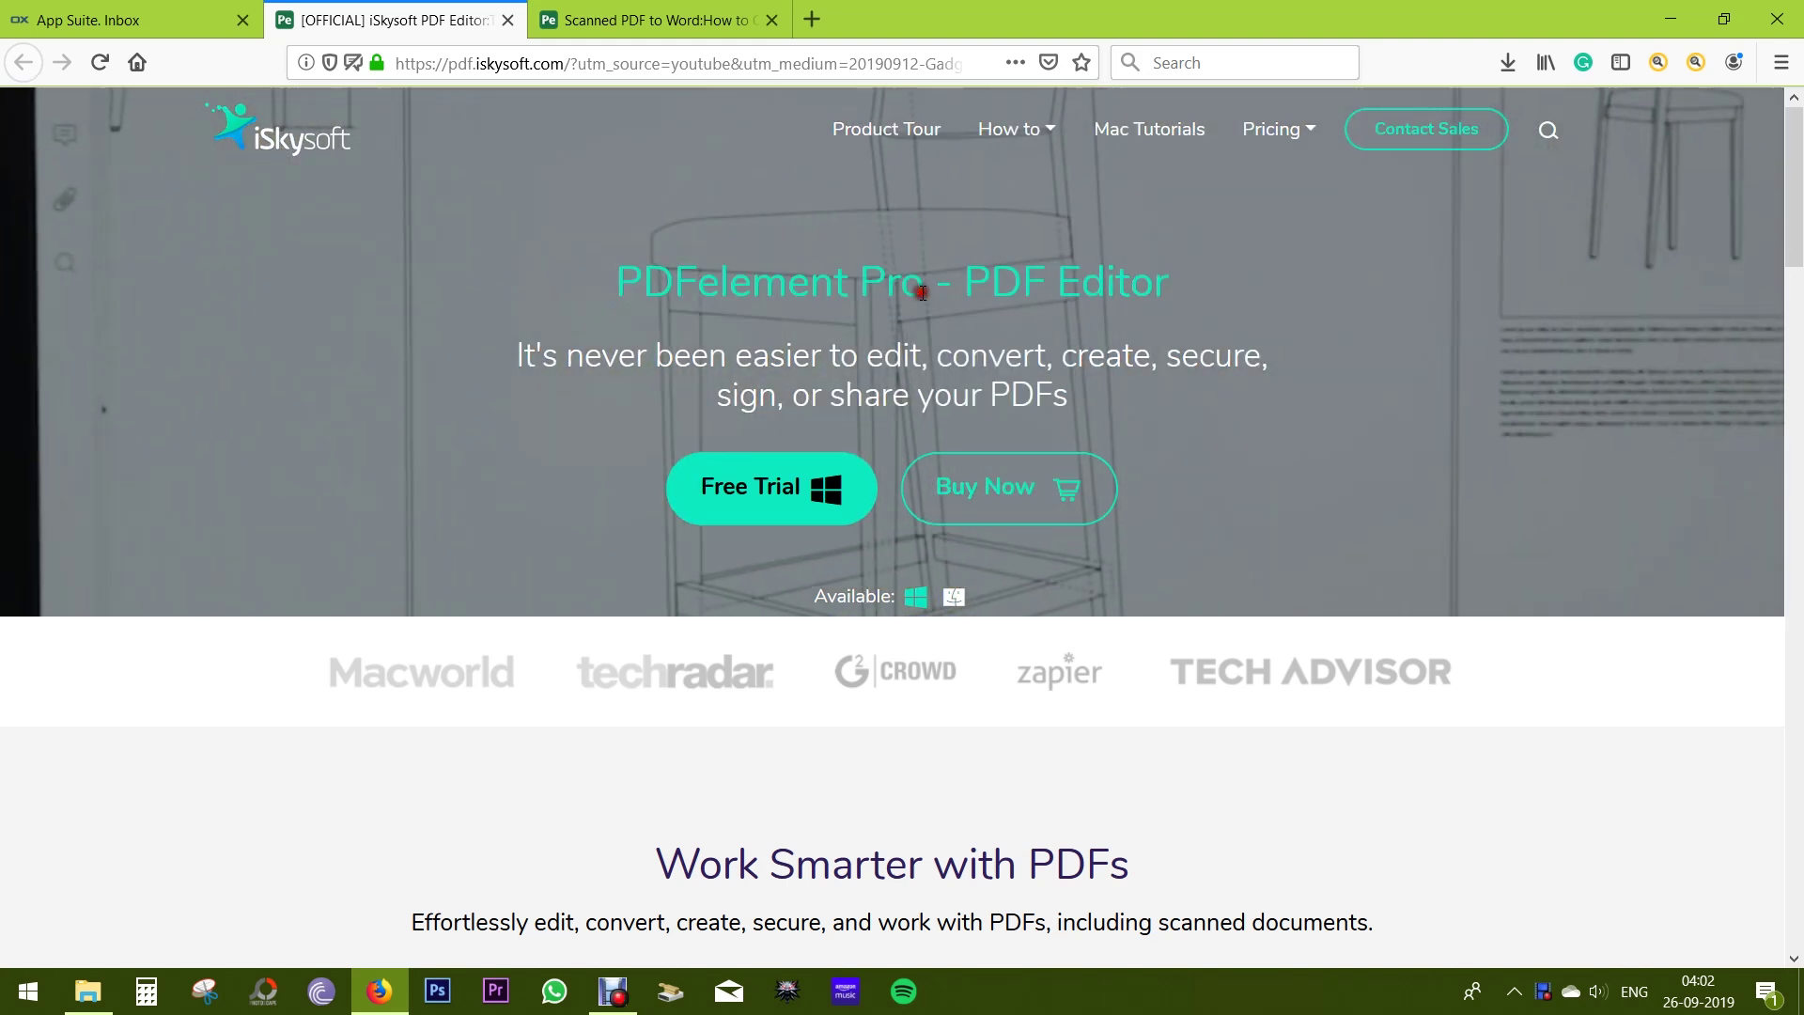
{"action": "left_click_drag", "start_coordinate": [964, 287], "coordinate": [1175, 286]}
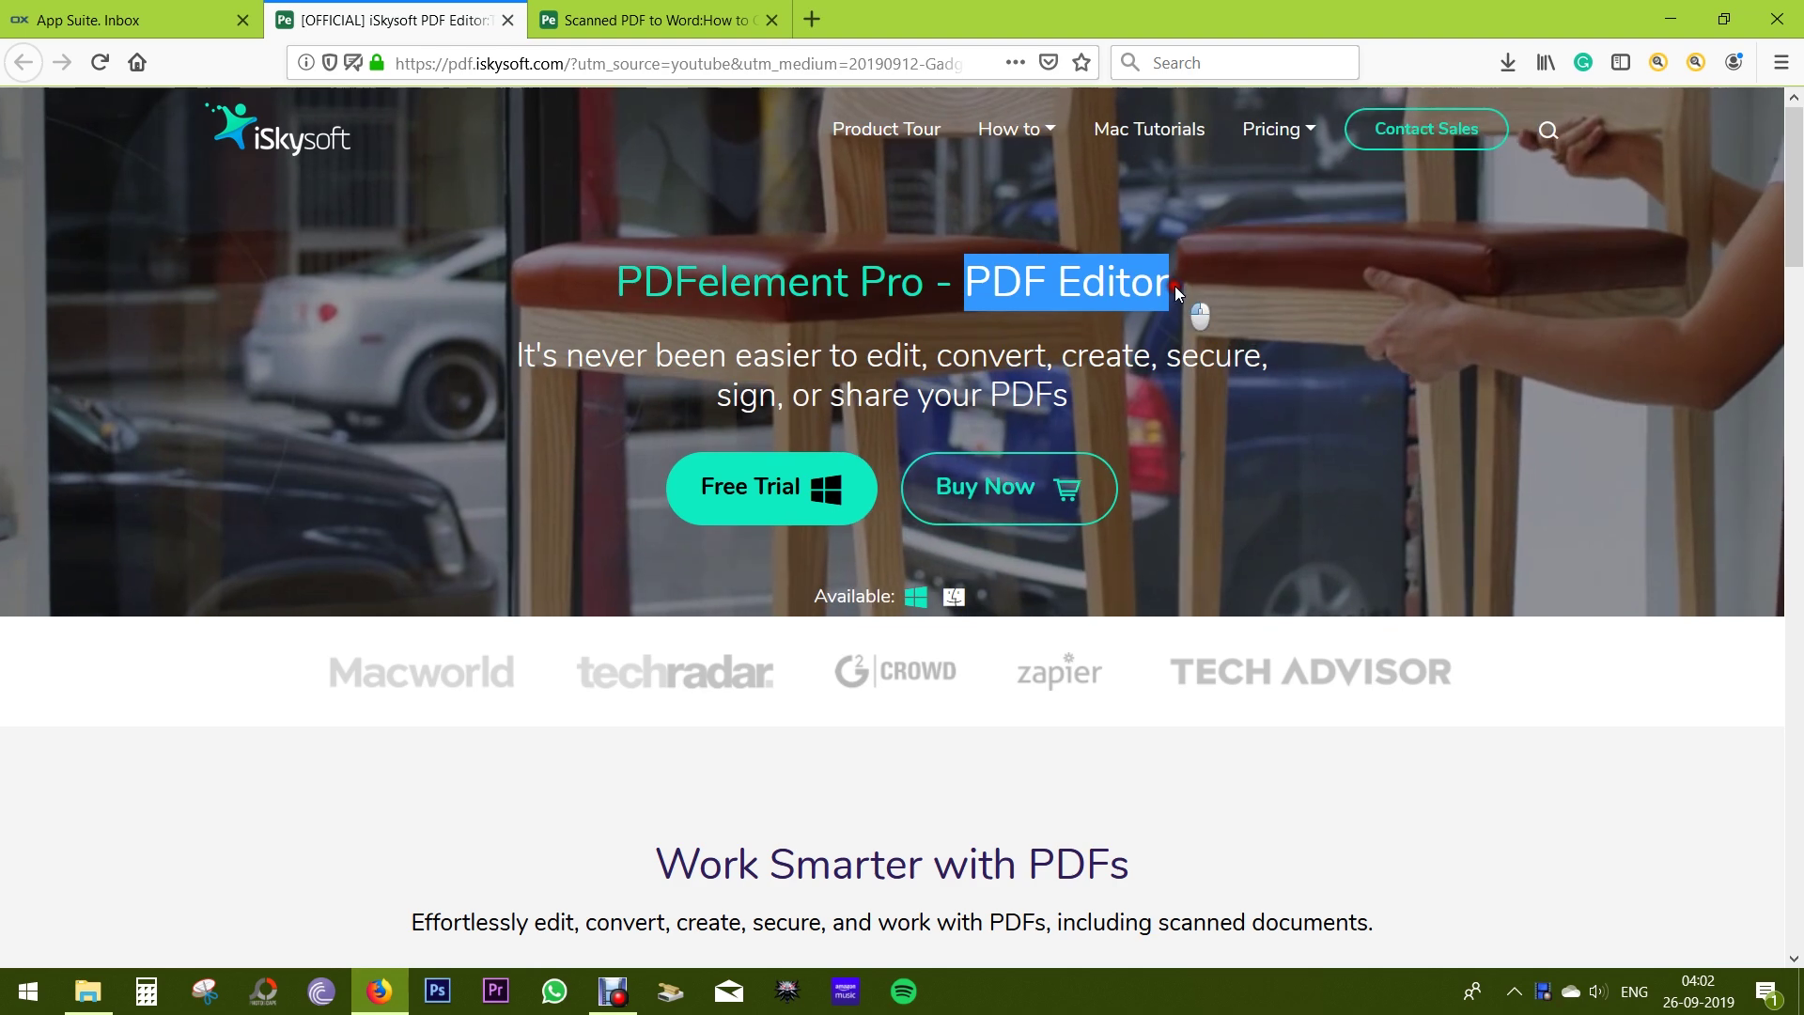
{"action": "left_click", "coordinate": [1175, 286]}
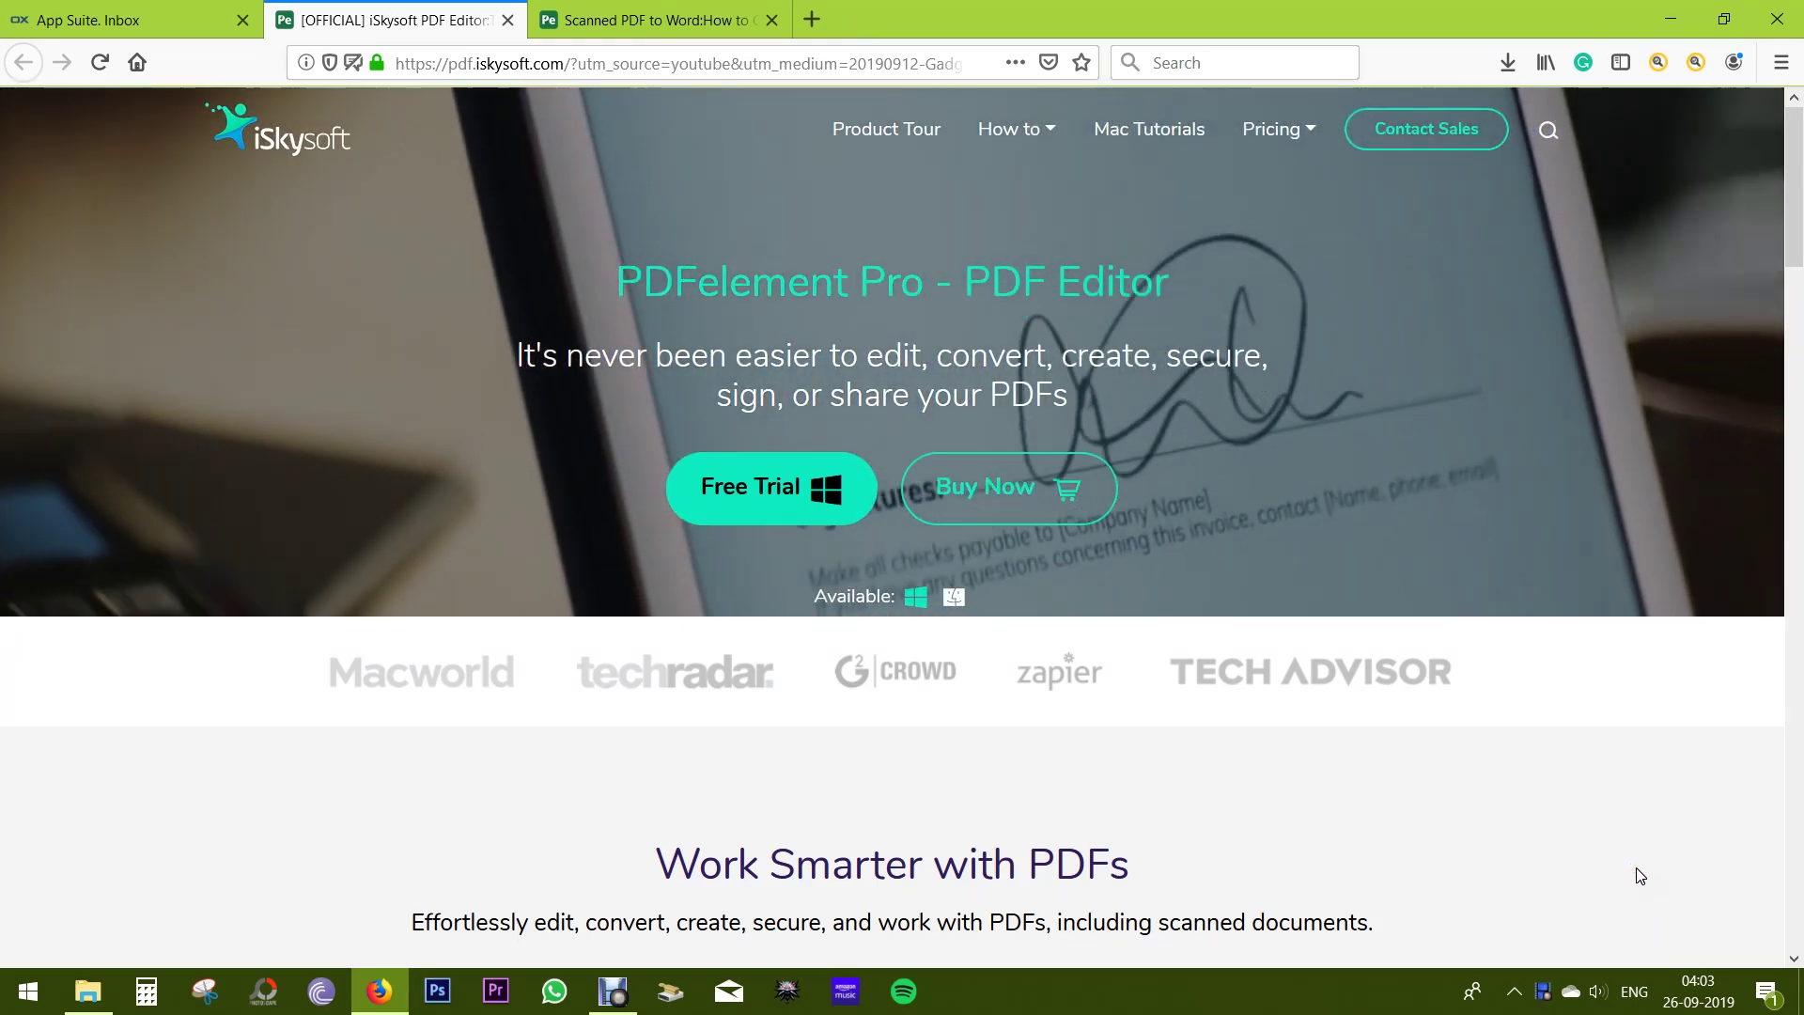
Scroll down to the features list and highlight the annotations feature description.
{"action": "scroll", "coordinate": [1644, 869], "scroll_direction": "down", "scroll_amount": 6}
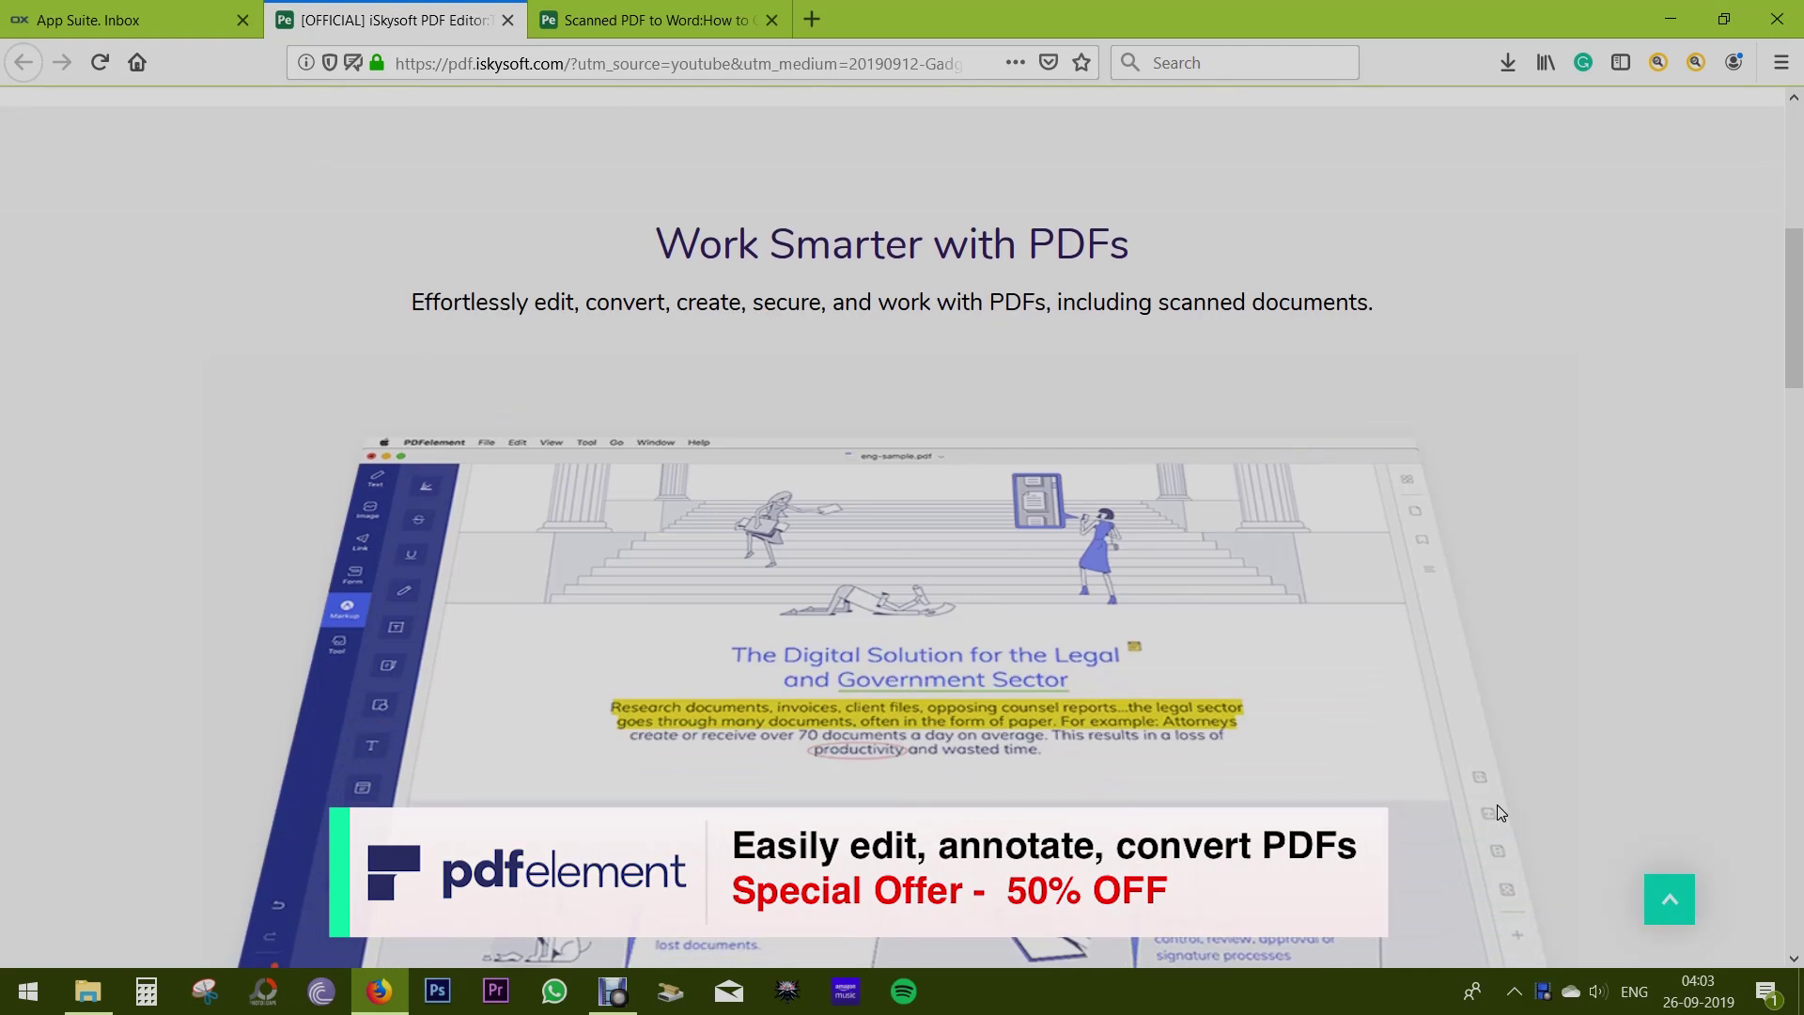
{"action": "scroll", "coordinate": [1500, 812], "scroll_direction": "down", "scroll_amount": 1}
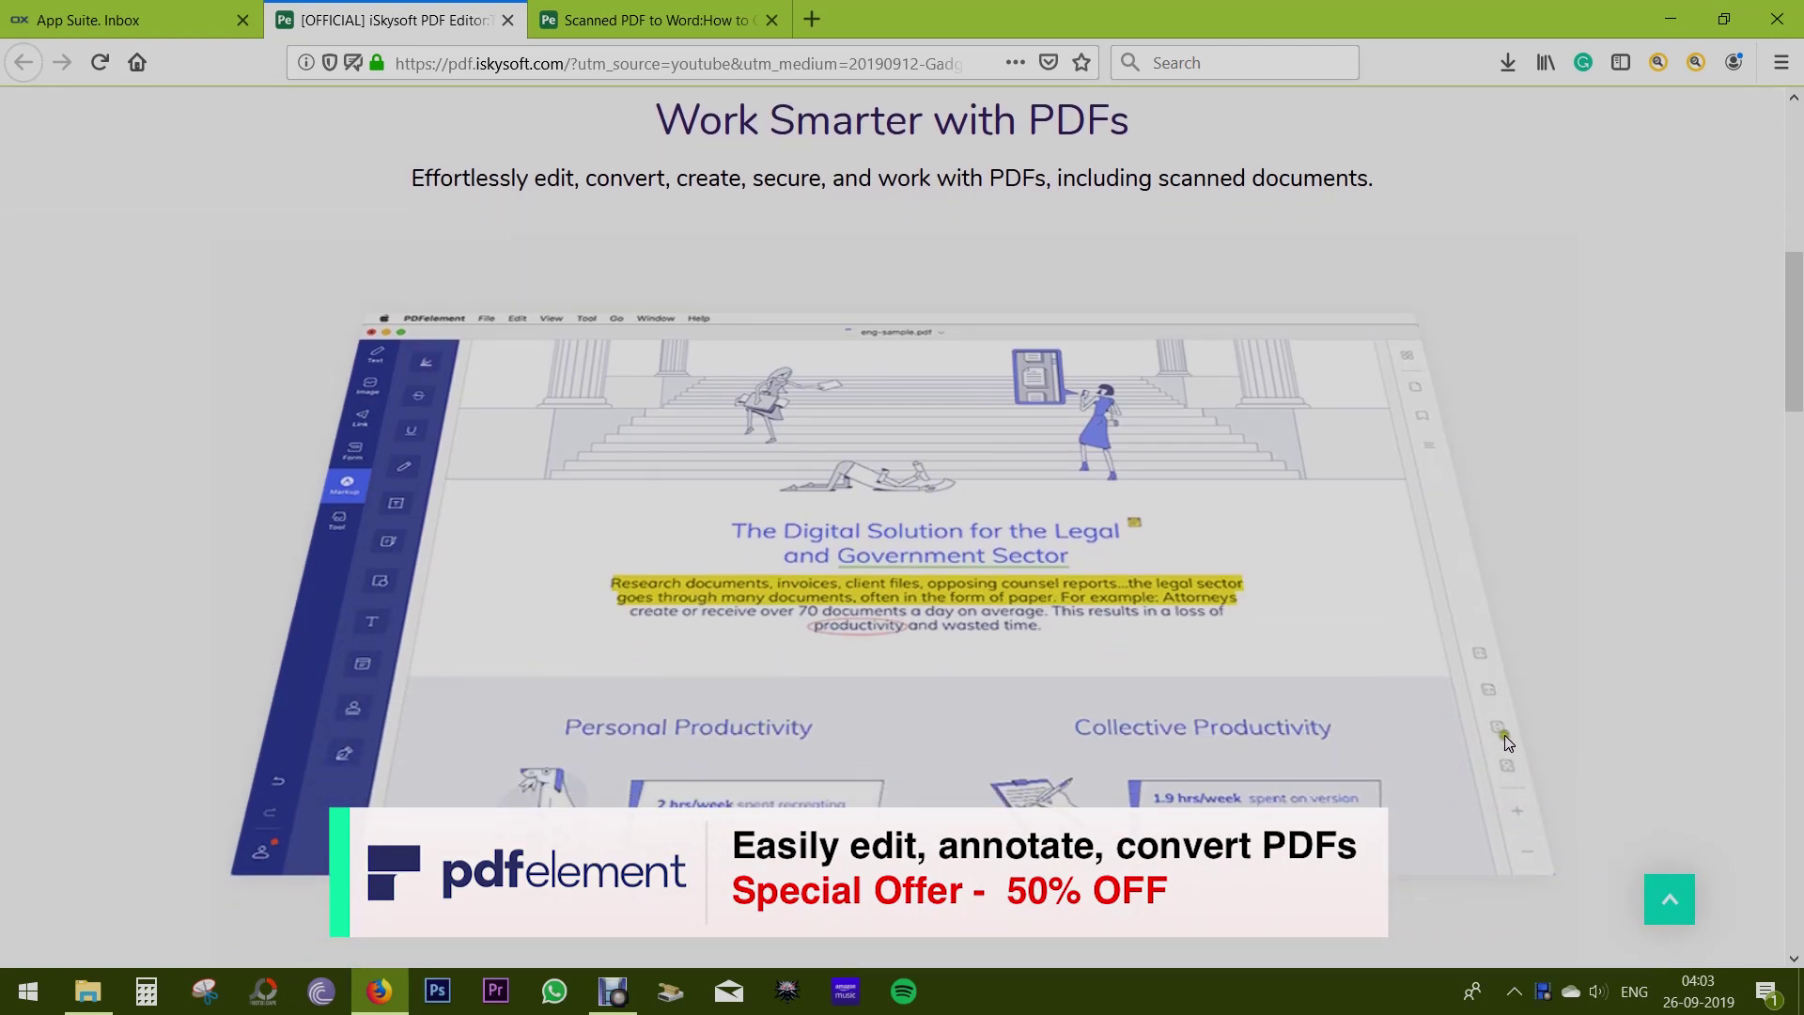
{"action": "scroll", "coordinate": [1524, 667], "scroll_direction": "down", "scroll_amount": 1}
{"action": "scroll", "coordinate": [1526, 672], "scroll_direction": "down", "scroll_amount": 4}
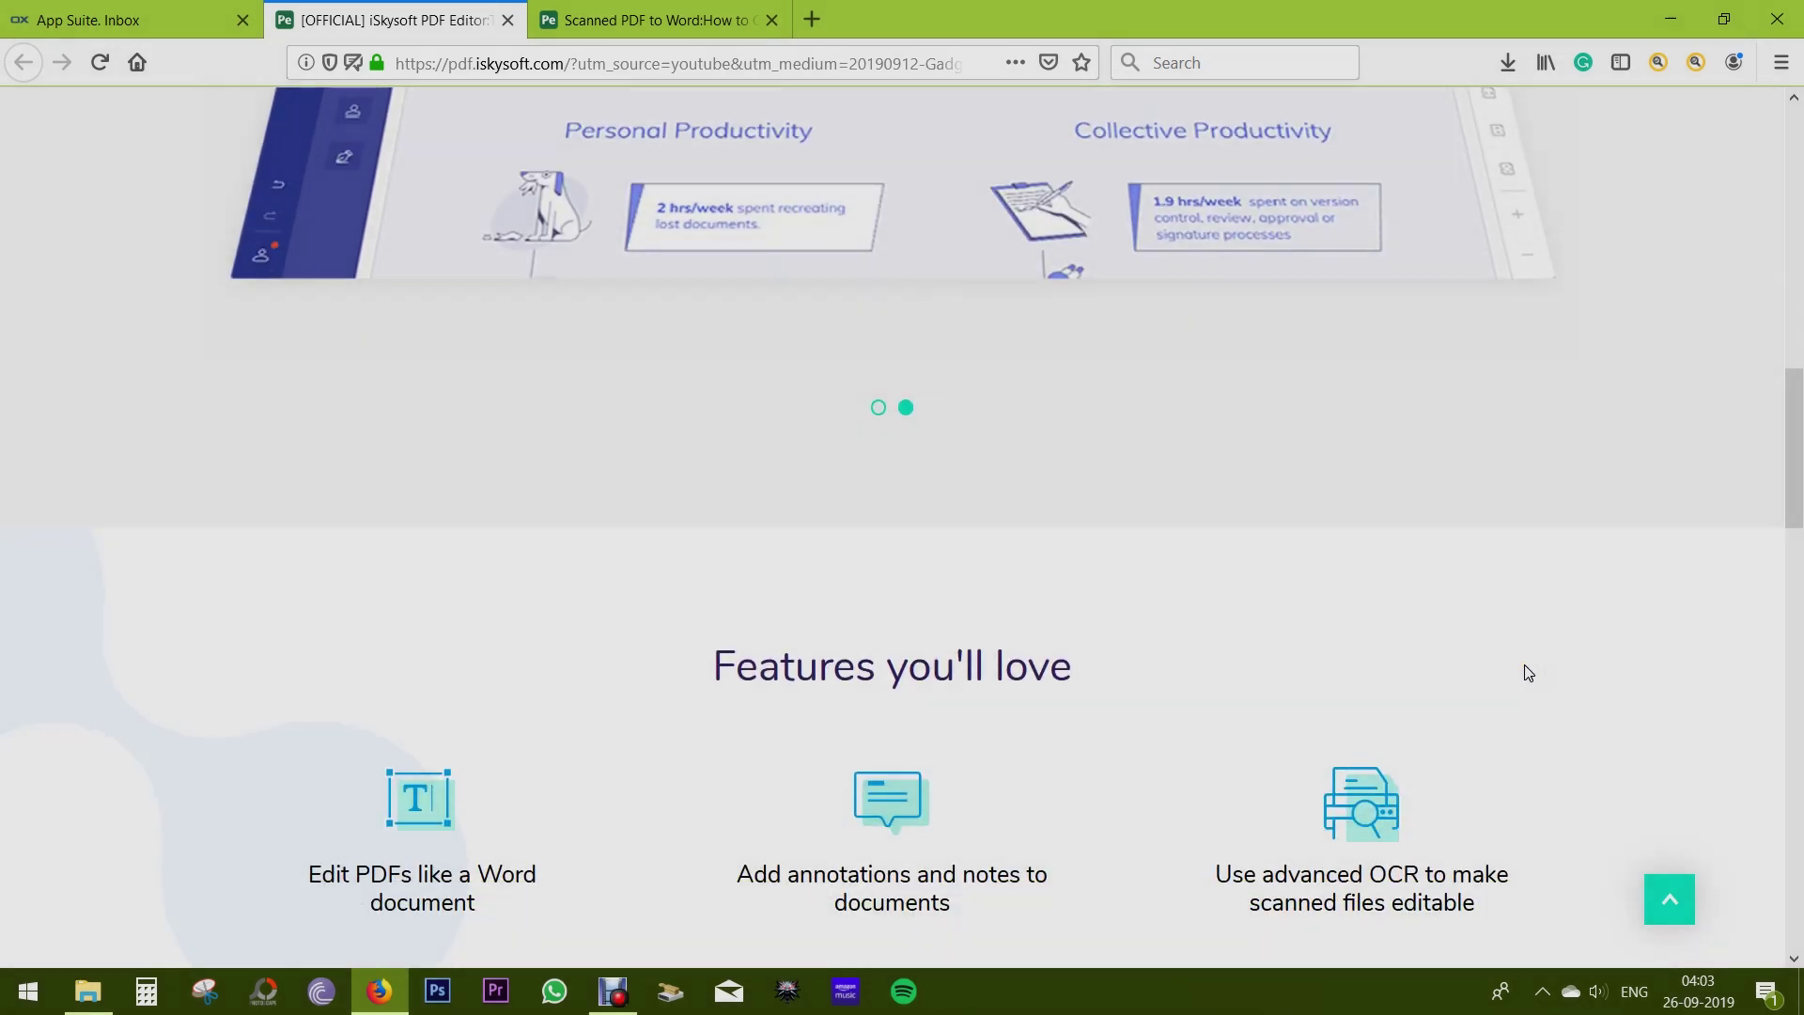
{"action": "scroll", "coordinate": [1527, 673], "scroll_direction": "down", "scroll_amount": 4}
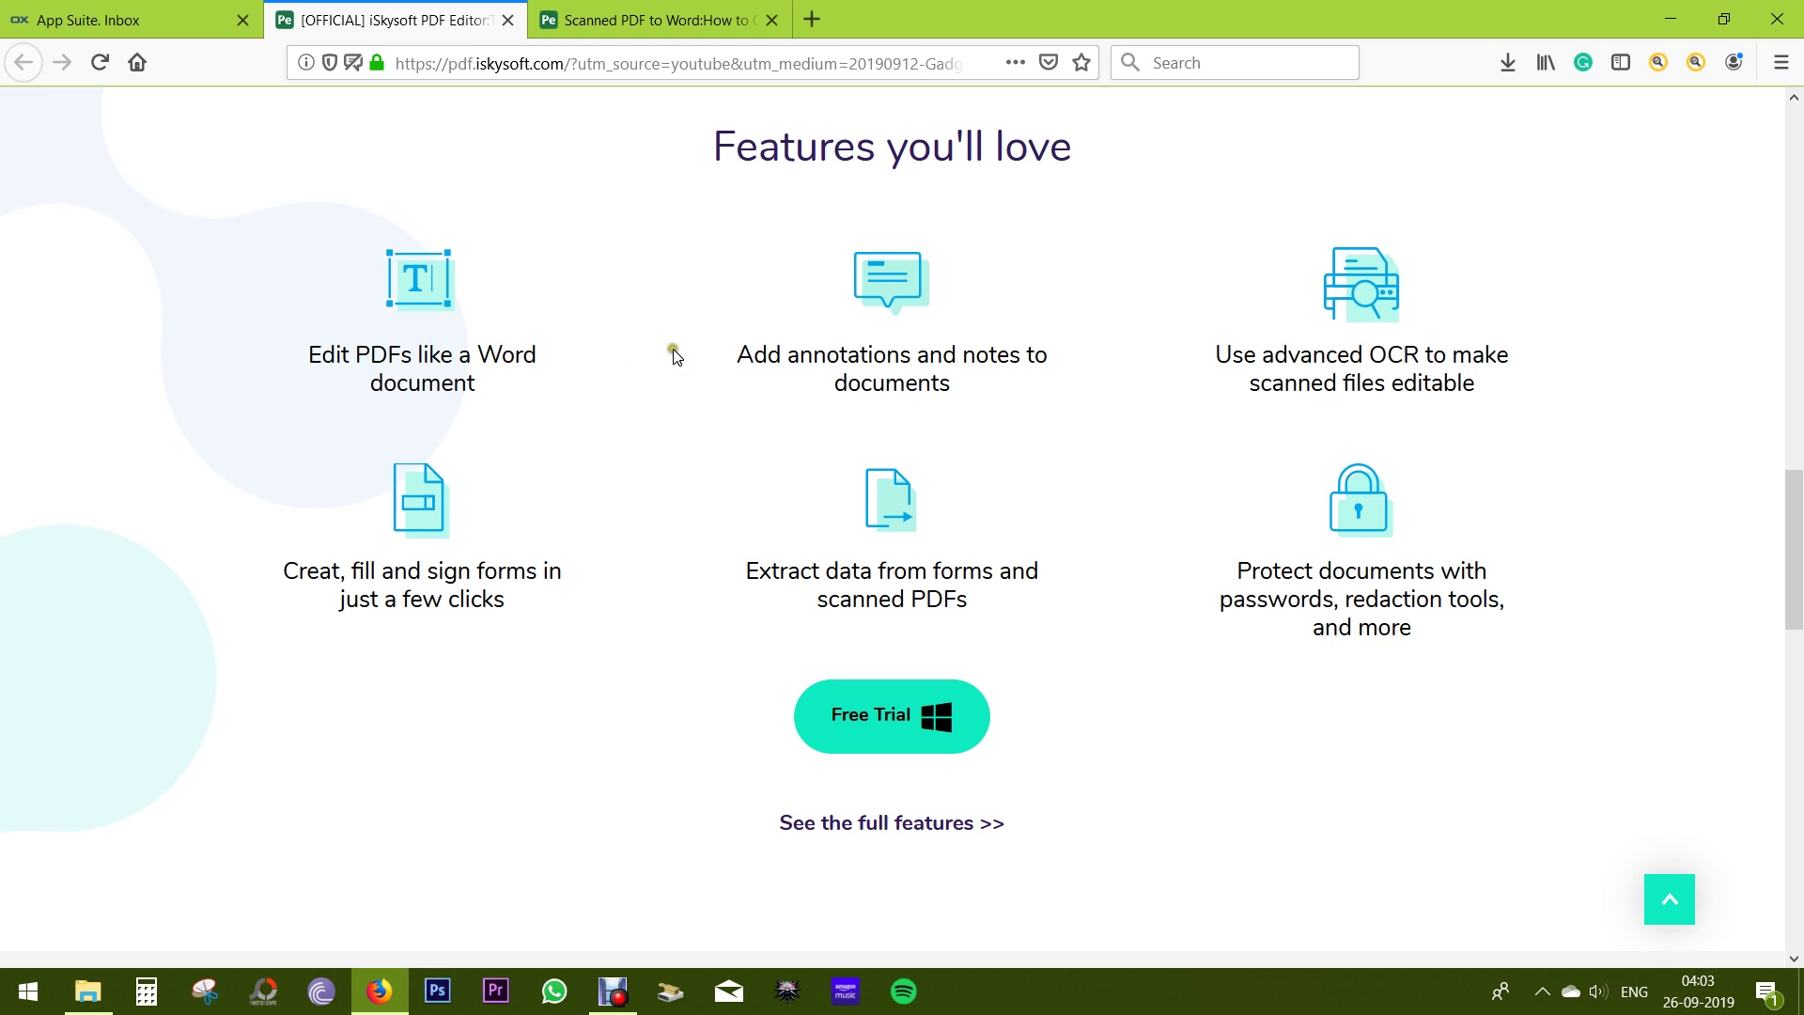
{"action": "mouse_move", "coordinate": [740, 357]}
{"action": "left_mouse_down"}
{"action": "mouse_move", "coordinate": [894, 390]}
{"action": "mouse_move", "coordinate": [1071, 366]}
{"action": "left_mouse_up"}
{"action": "left_click", "coordinate": [1073, 371]}
Highlight the OCR and forms feature text and point out document protection.
{"action": "left_click_drag", "start_coordinate": [1373, 355], "coordinate": [1419, 358]}
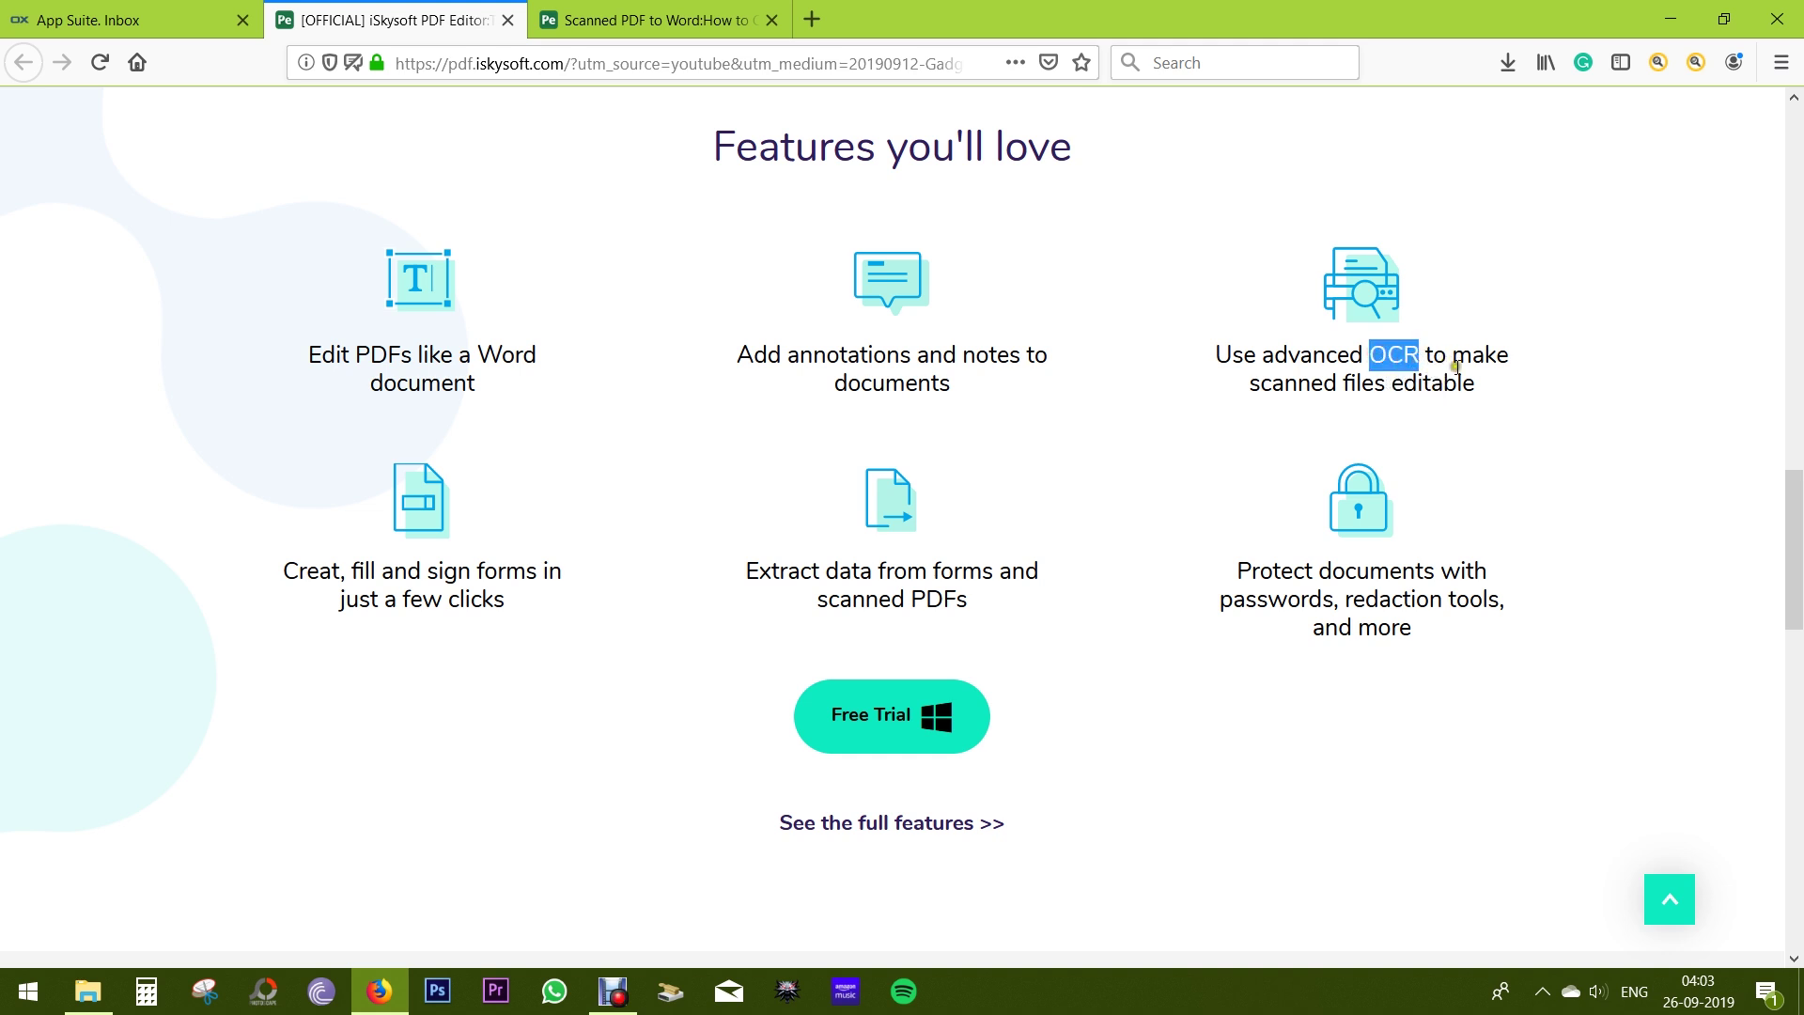
{"action": "left_click", "coordinate": [1482, 415]}
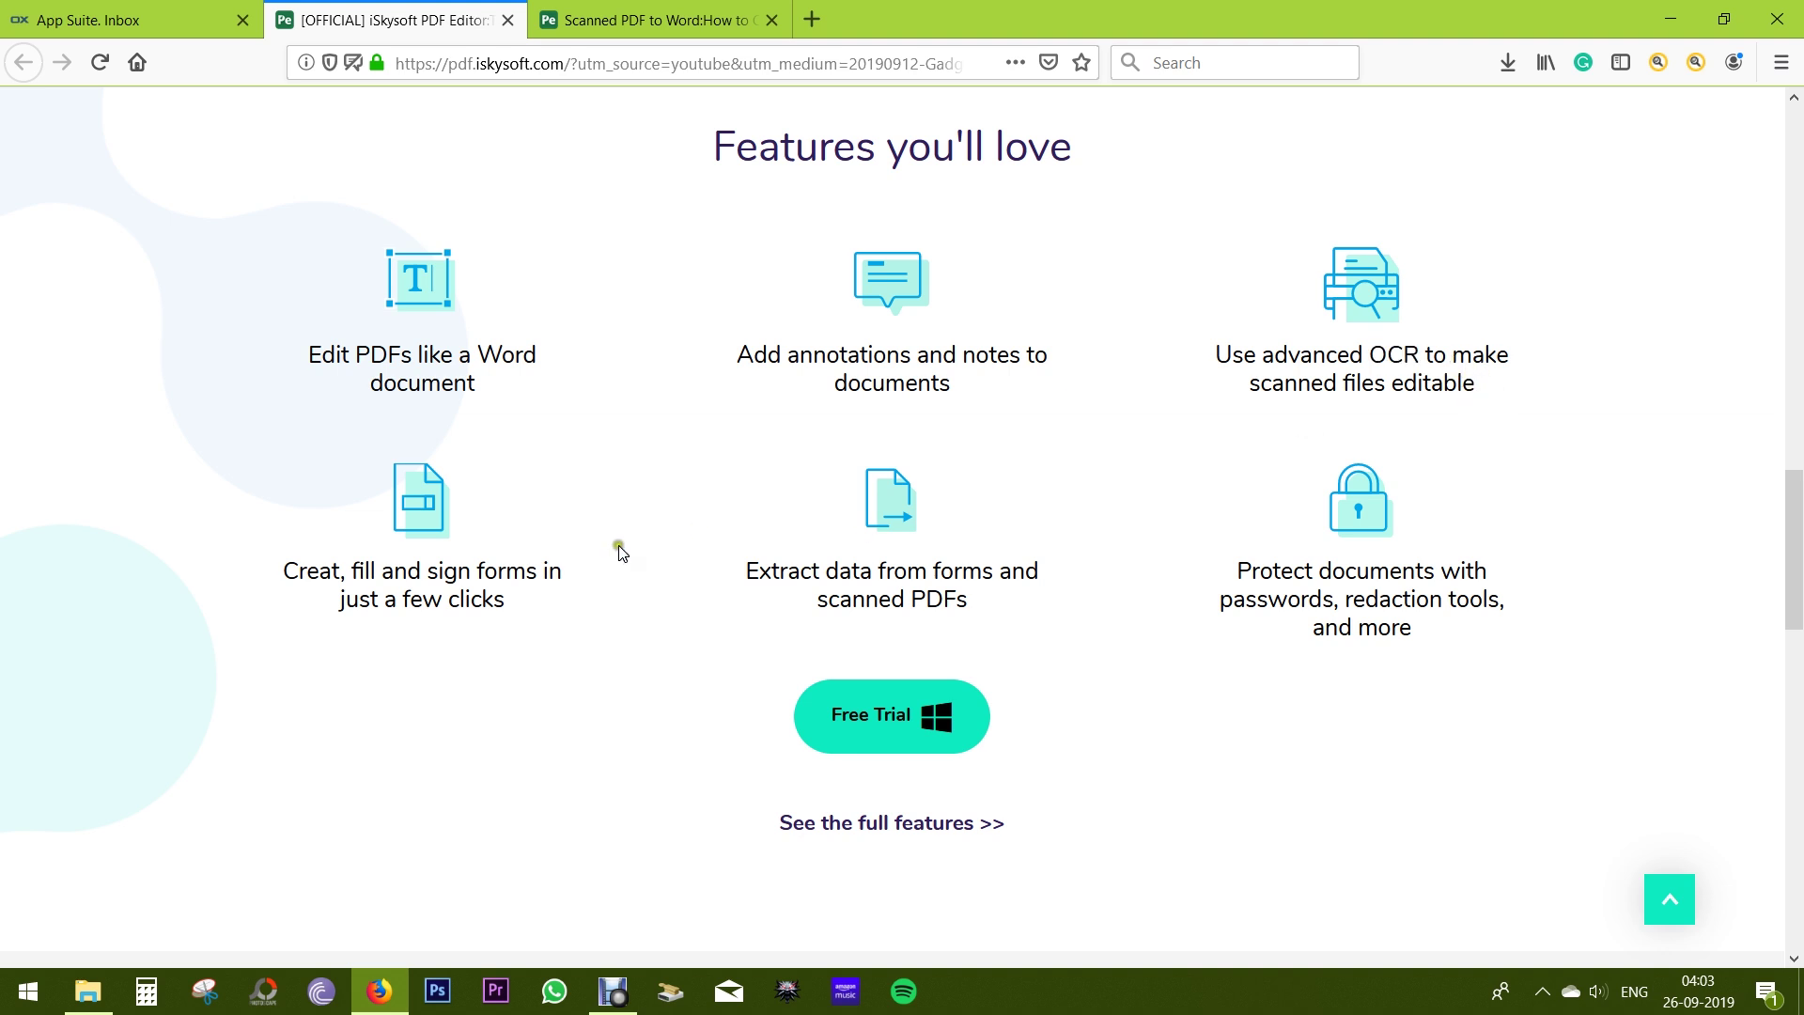
{"action": "left_click_drag", "start_coordinate": [283, 570], "coordinate": [535, 567]}
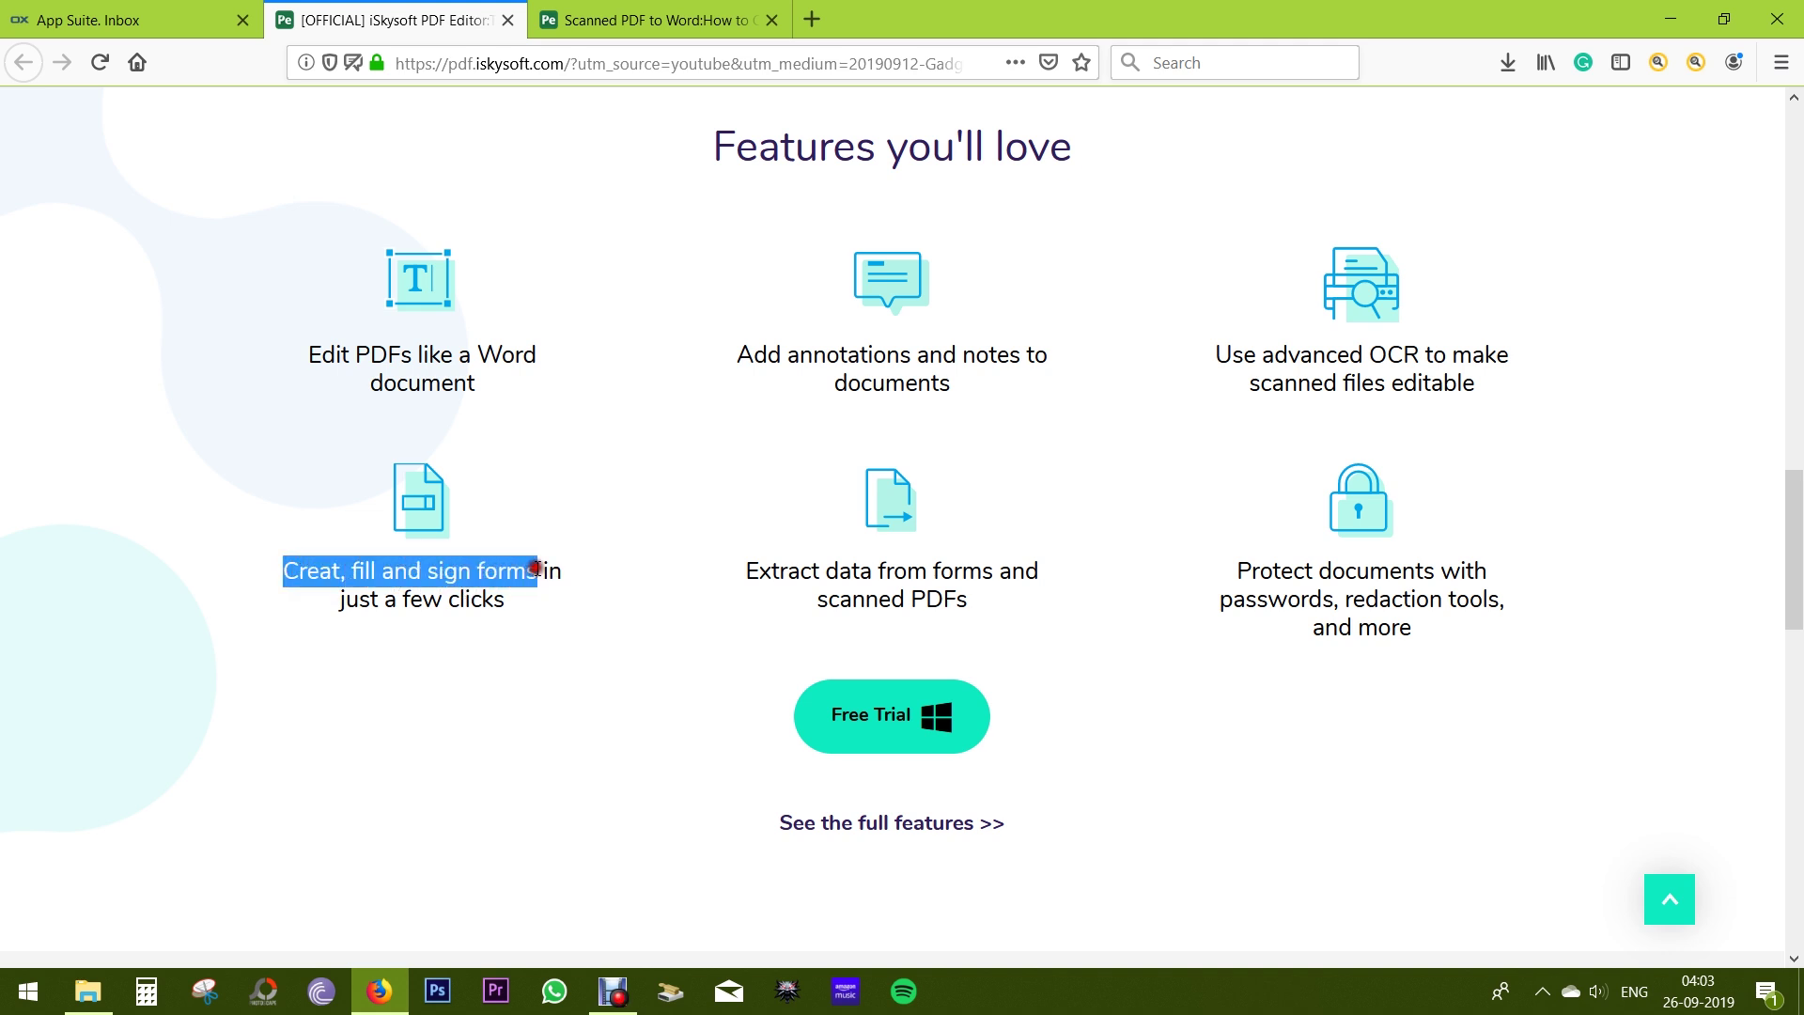
{"action": "left_click", "coordinate": [894, 573]}
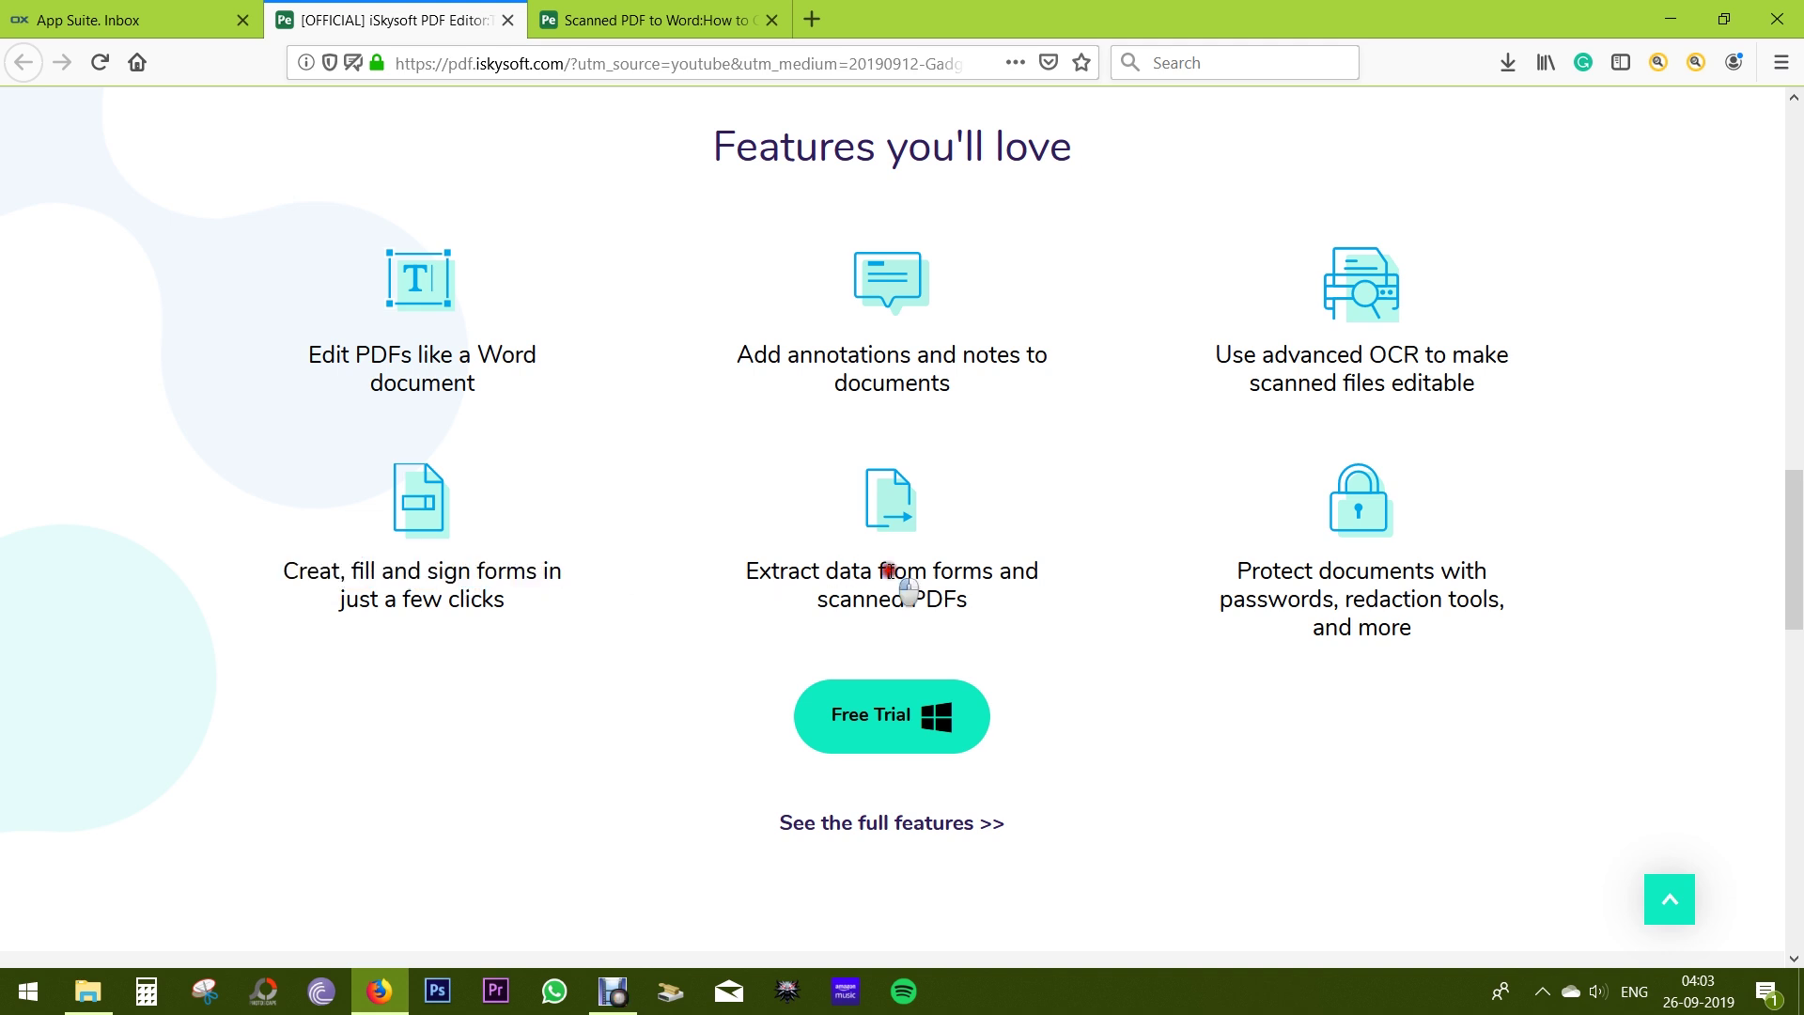
{"action": "left_click", "coordinate": [1337, 582]}
{"action": "scroll", "coordinate": [1338, 582], "scroll_direction": "down", "scroll_amount": 3}
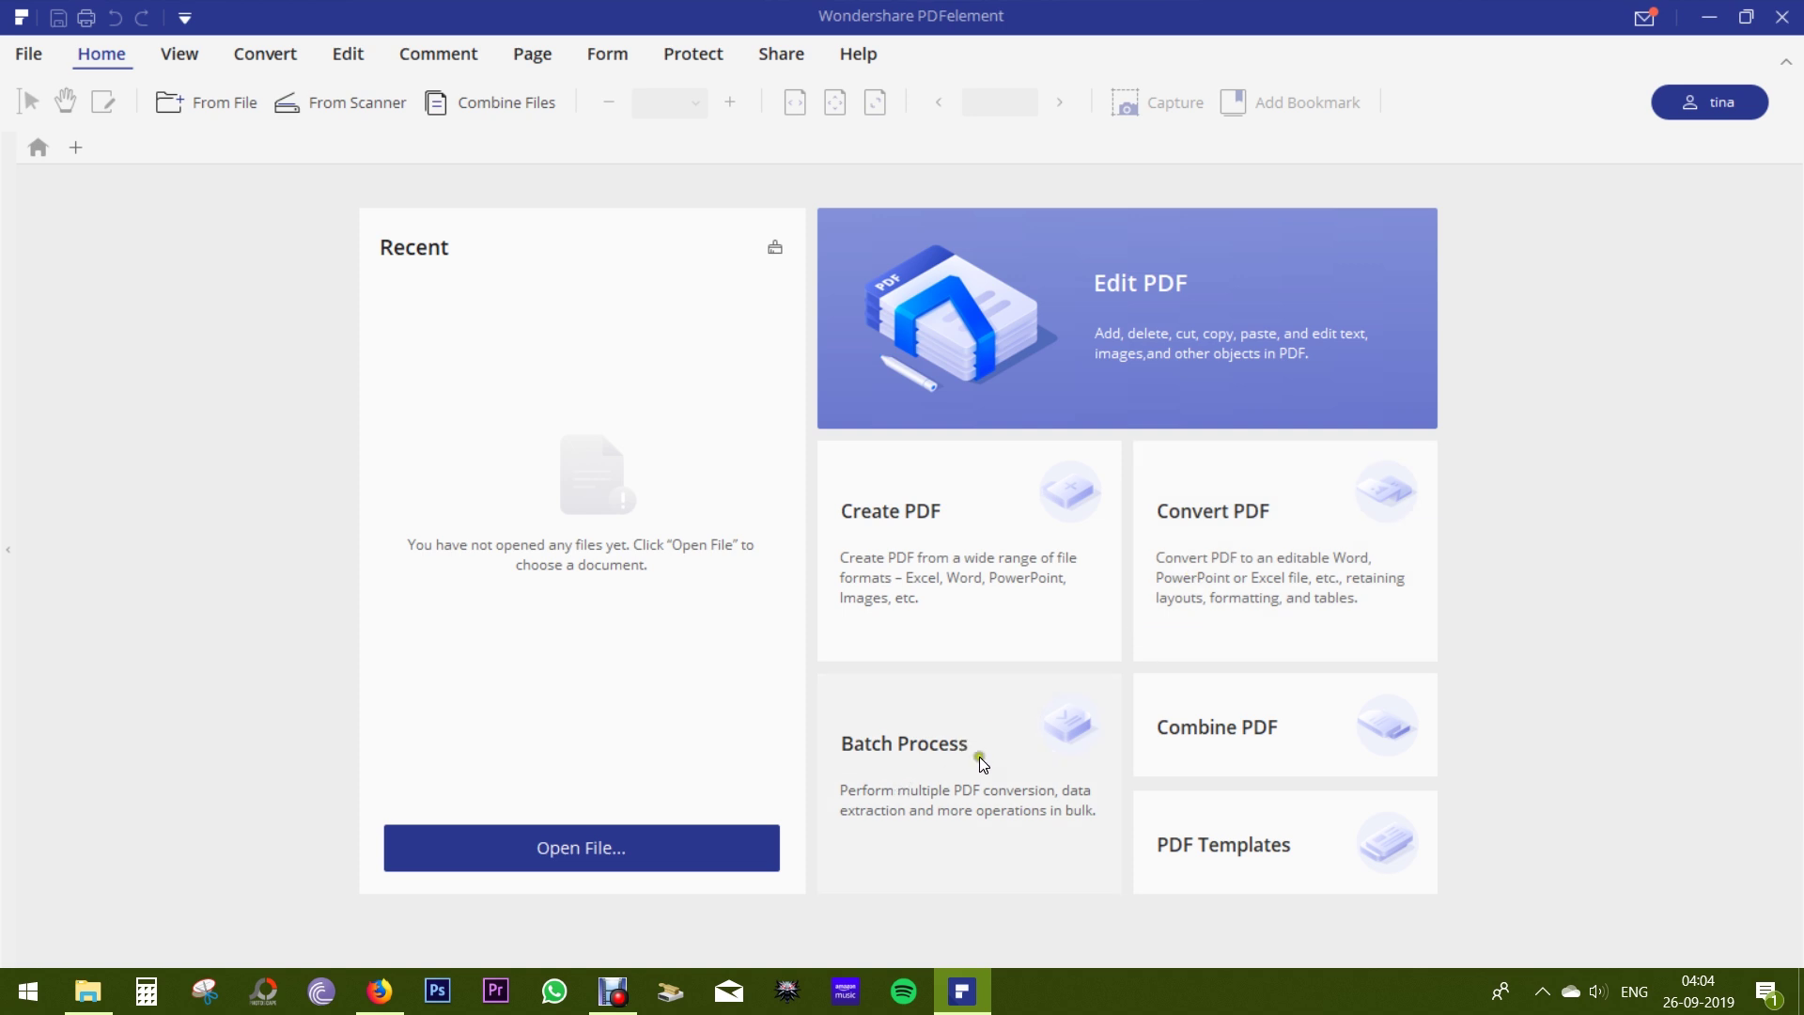
Browse PDF templates, preview Hair Color Chart, then list Business > Analysis Template results.
{"action": "left_click", "coordinate": [1202, 878]}
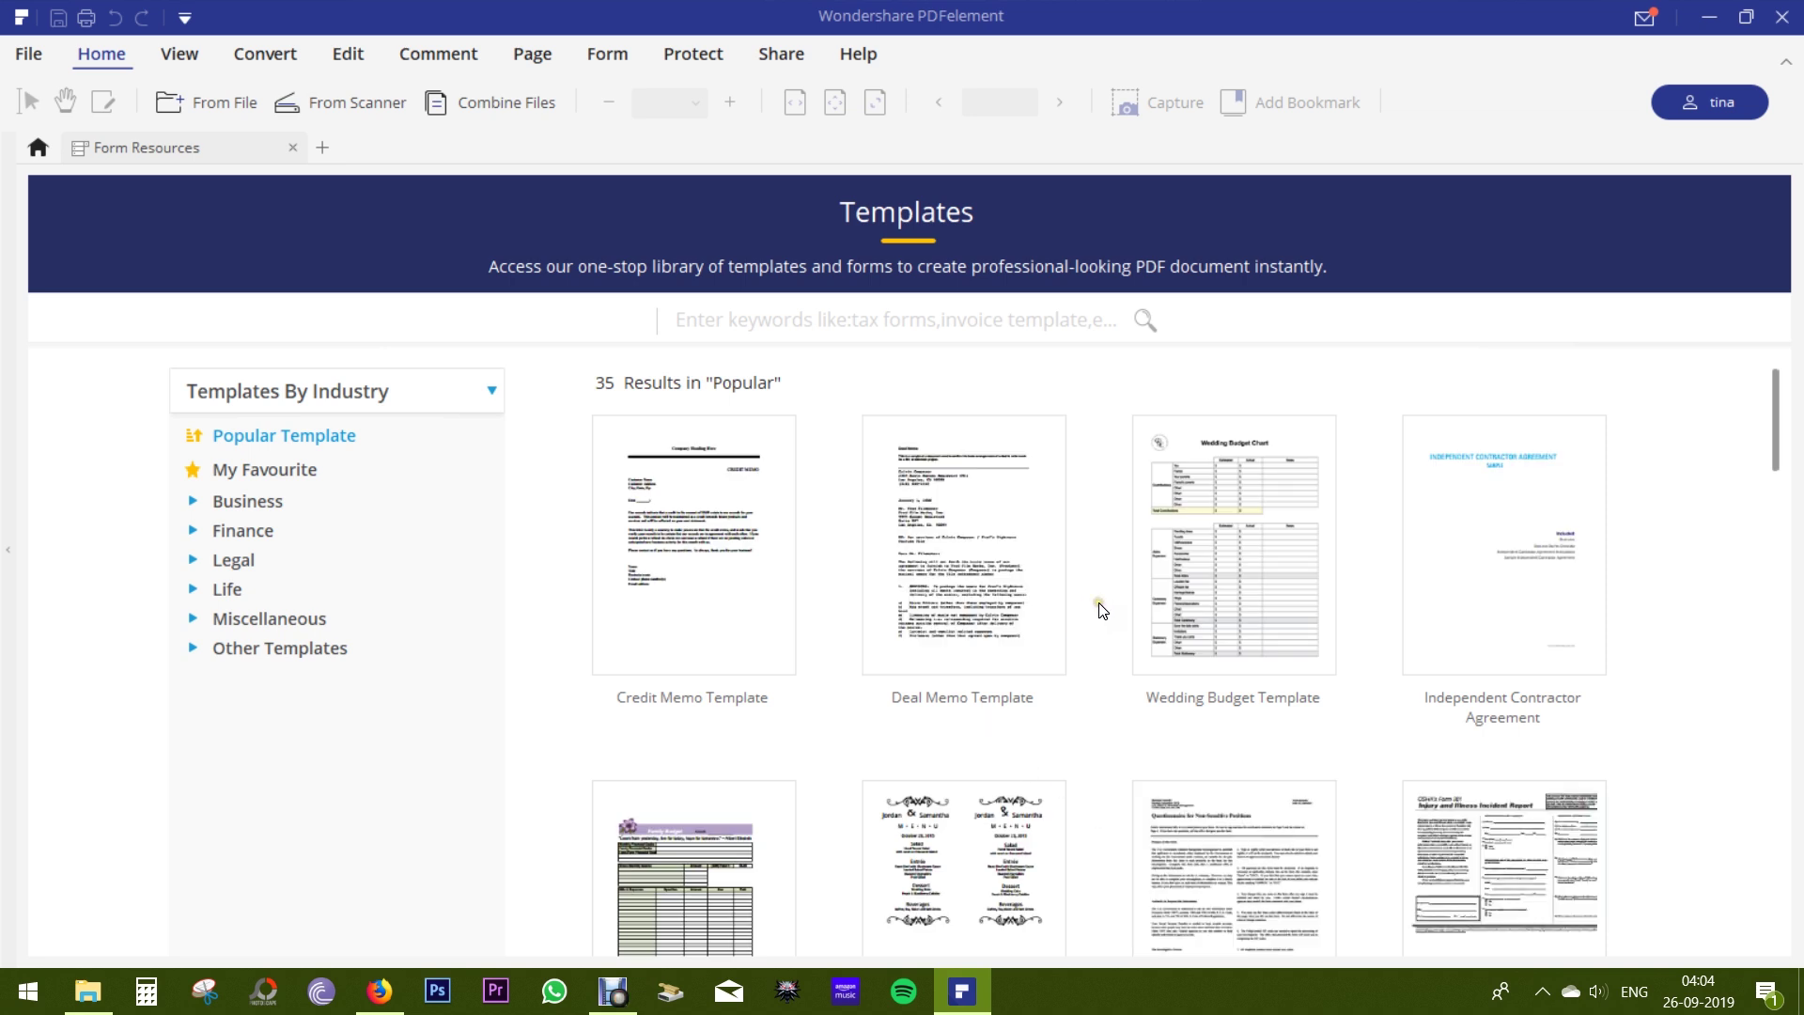
{"action": "scroll", "coordinate": [1102, 609], "scroll_direction": "down", "scroll_amount": 6}
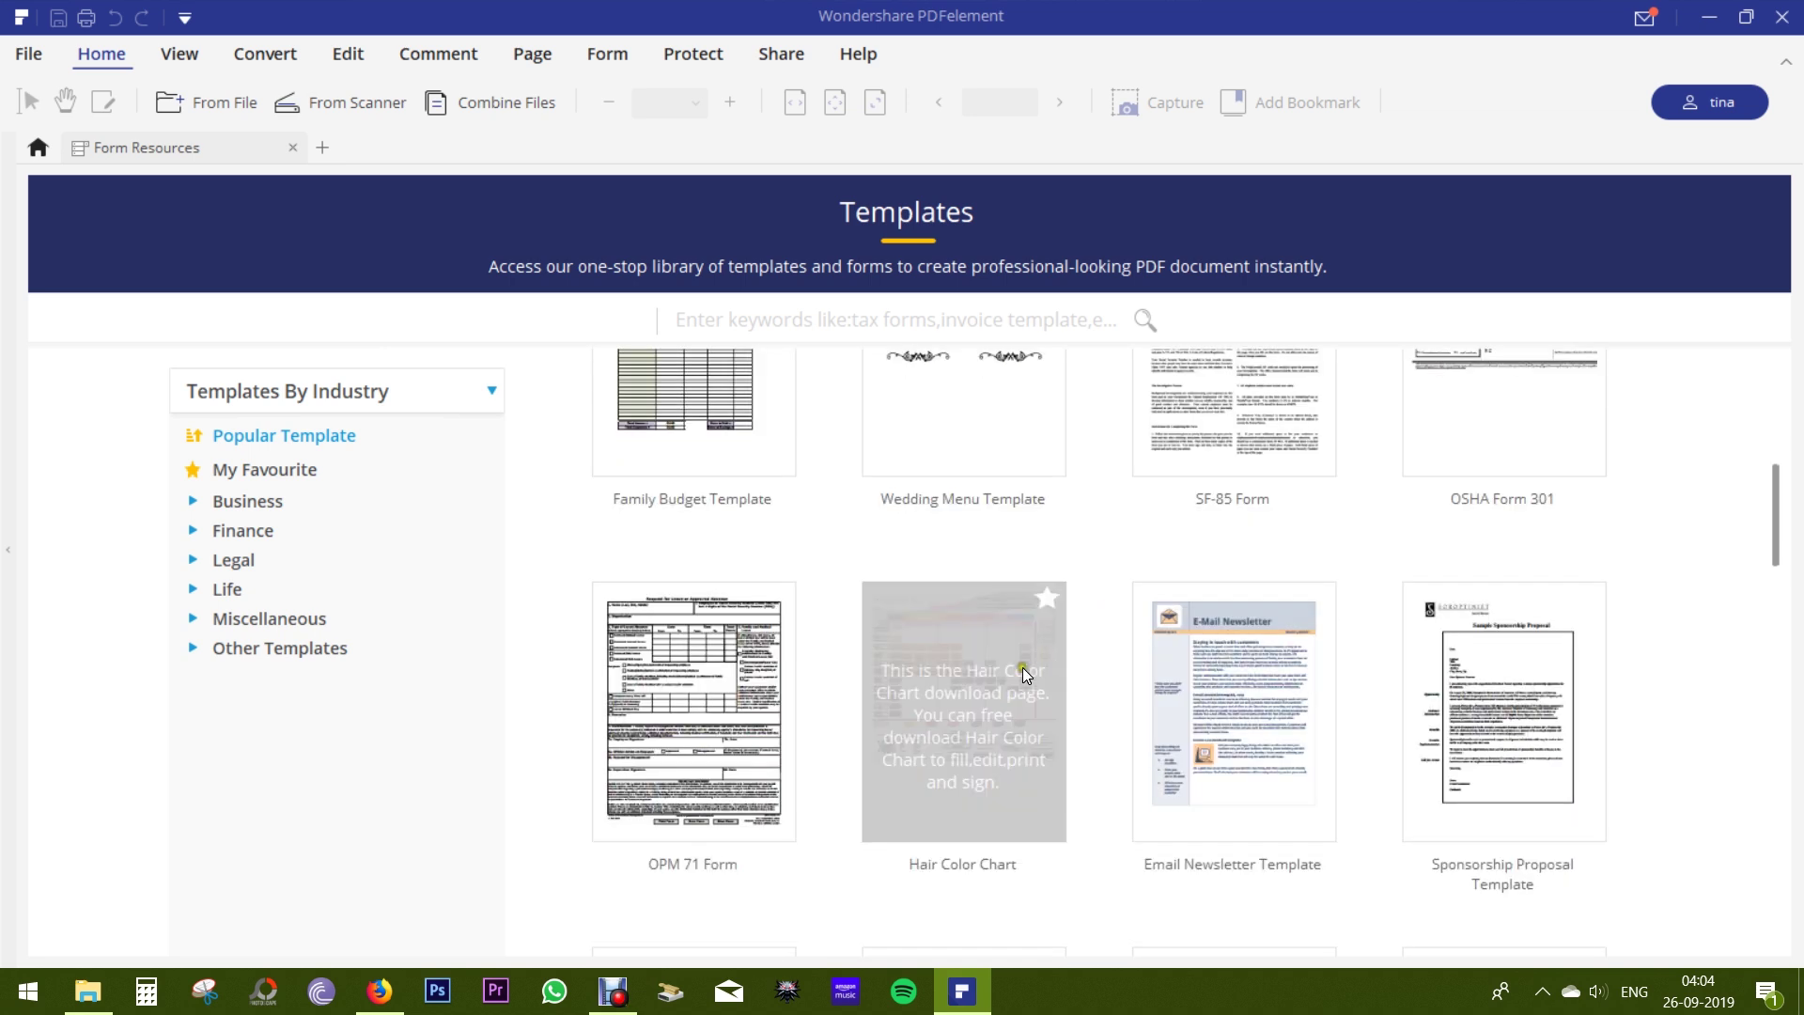
{"action": "left_click", "coordinate": [1006, 679]}
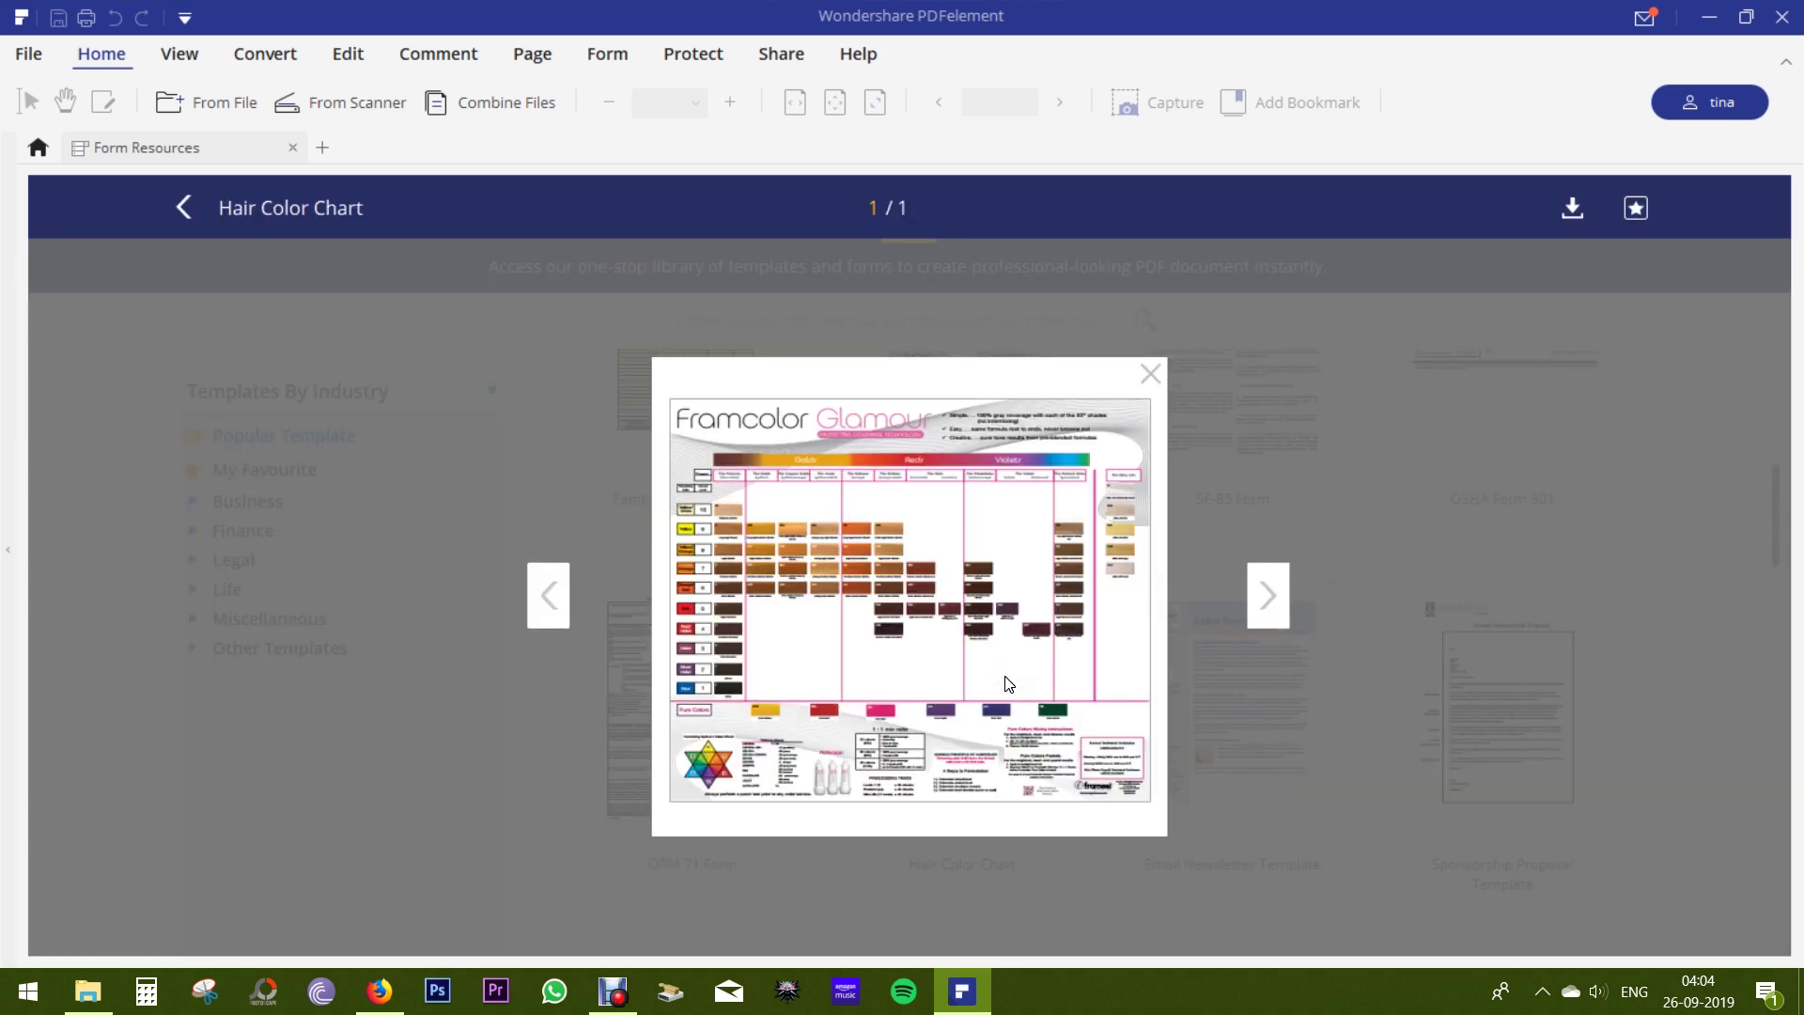
{"action": "left_click", "coordinate": [350, 432]}
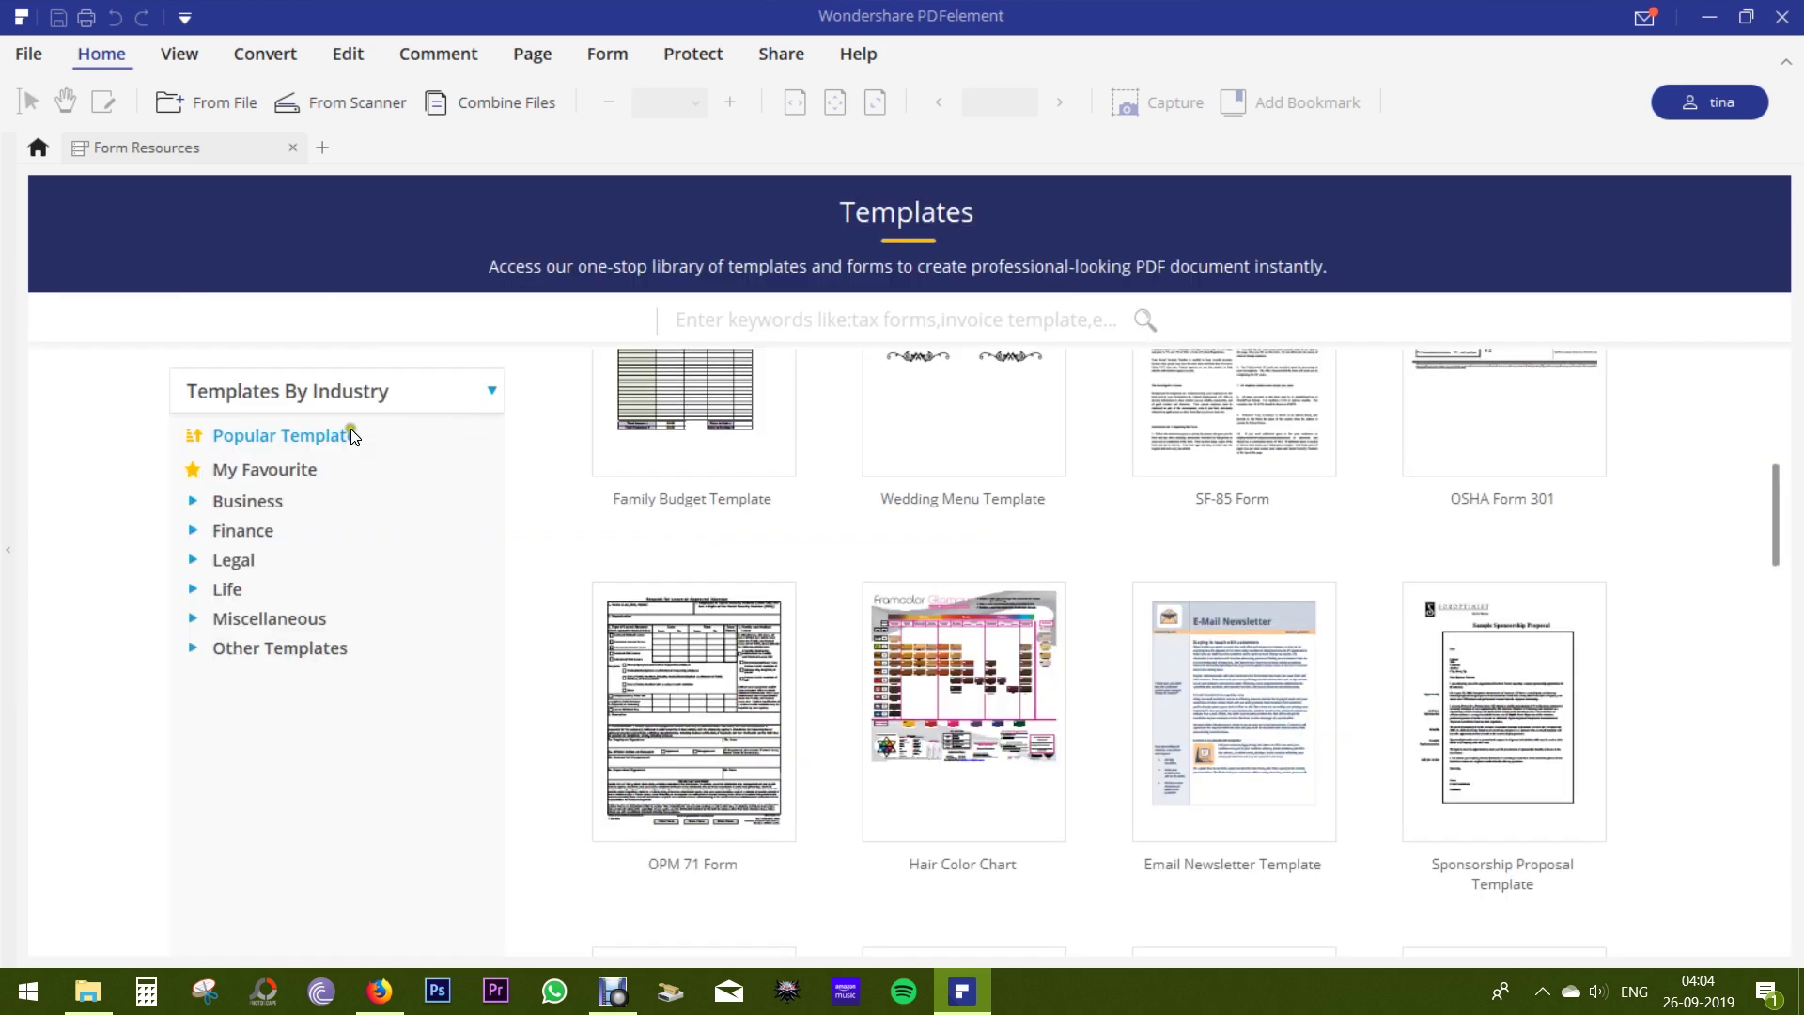
{"action": "left_click", "coordinate": [200, 505]}
{"action": "left_click", "coordinate": [272, 561]}
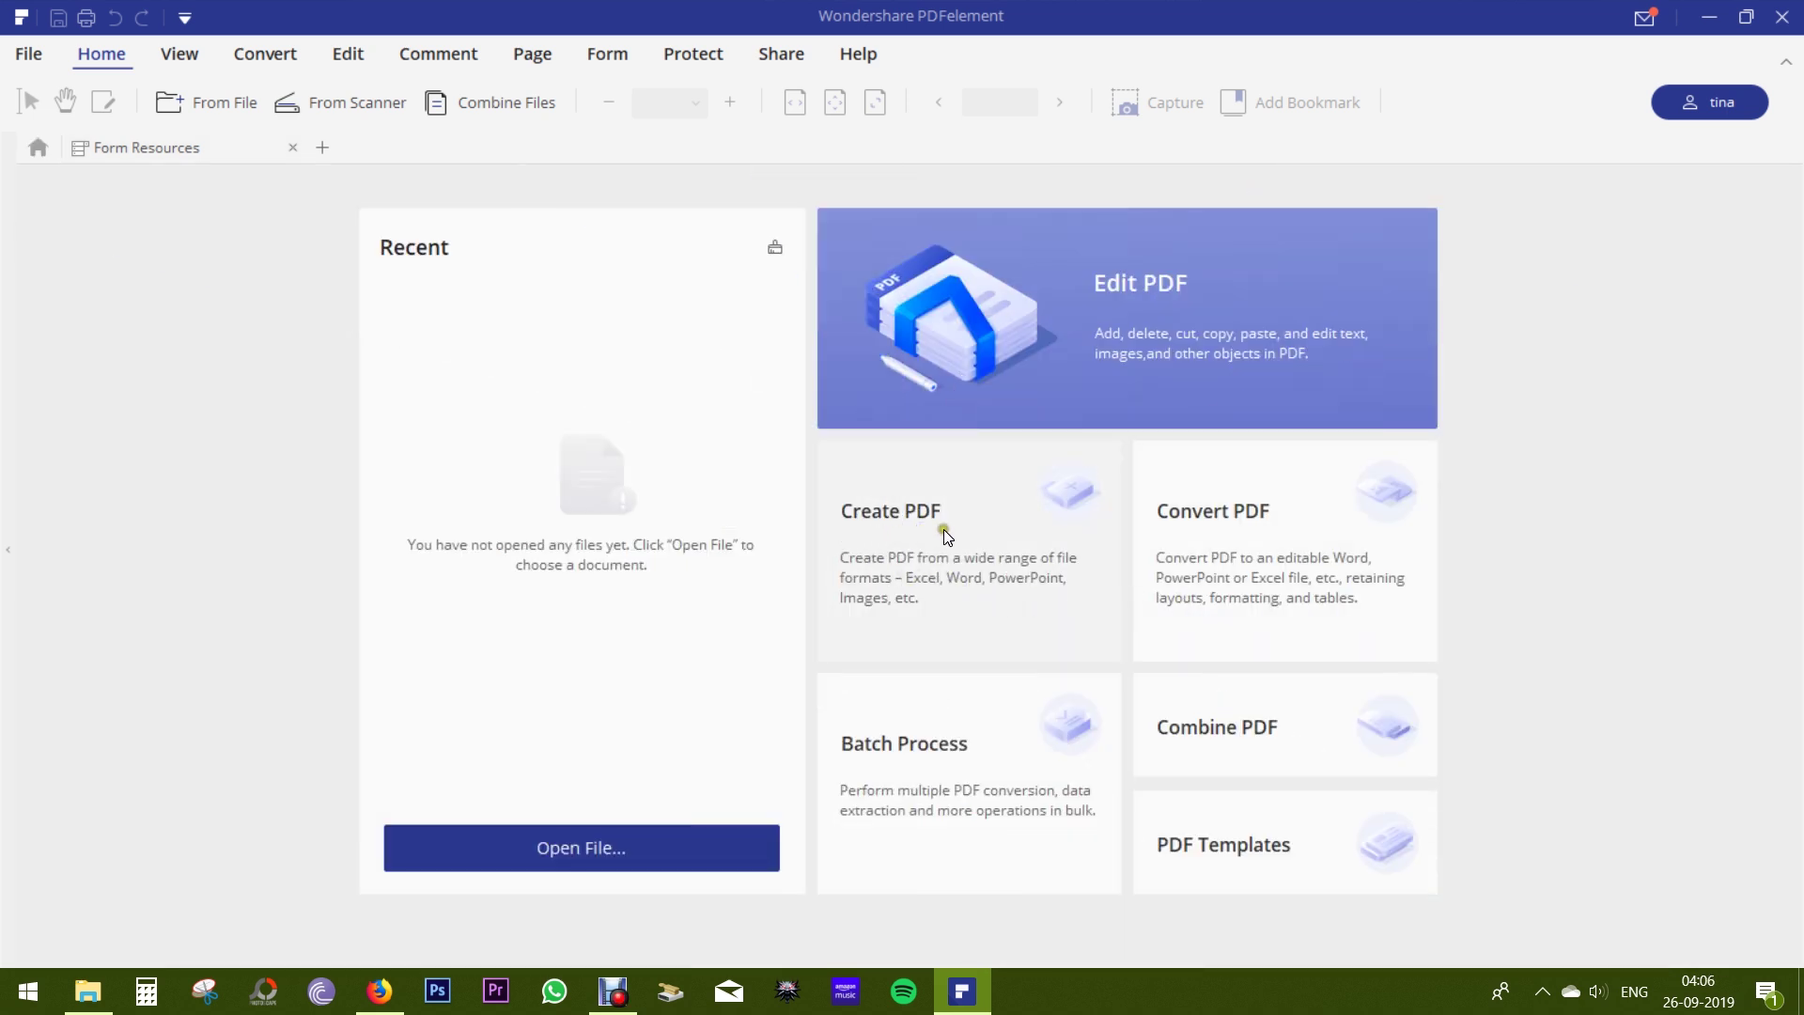
{"action": "left_click", "coordinate": [1270, 542]}
{"action": "double_click", "coordinate": [546, 188]}
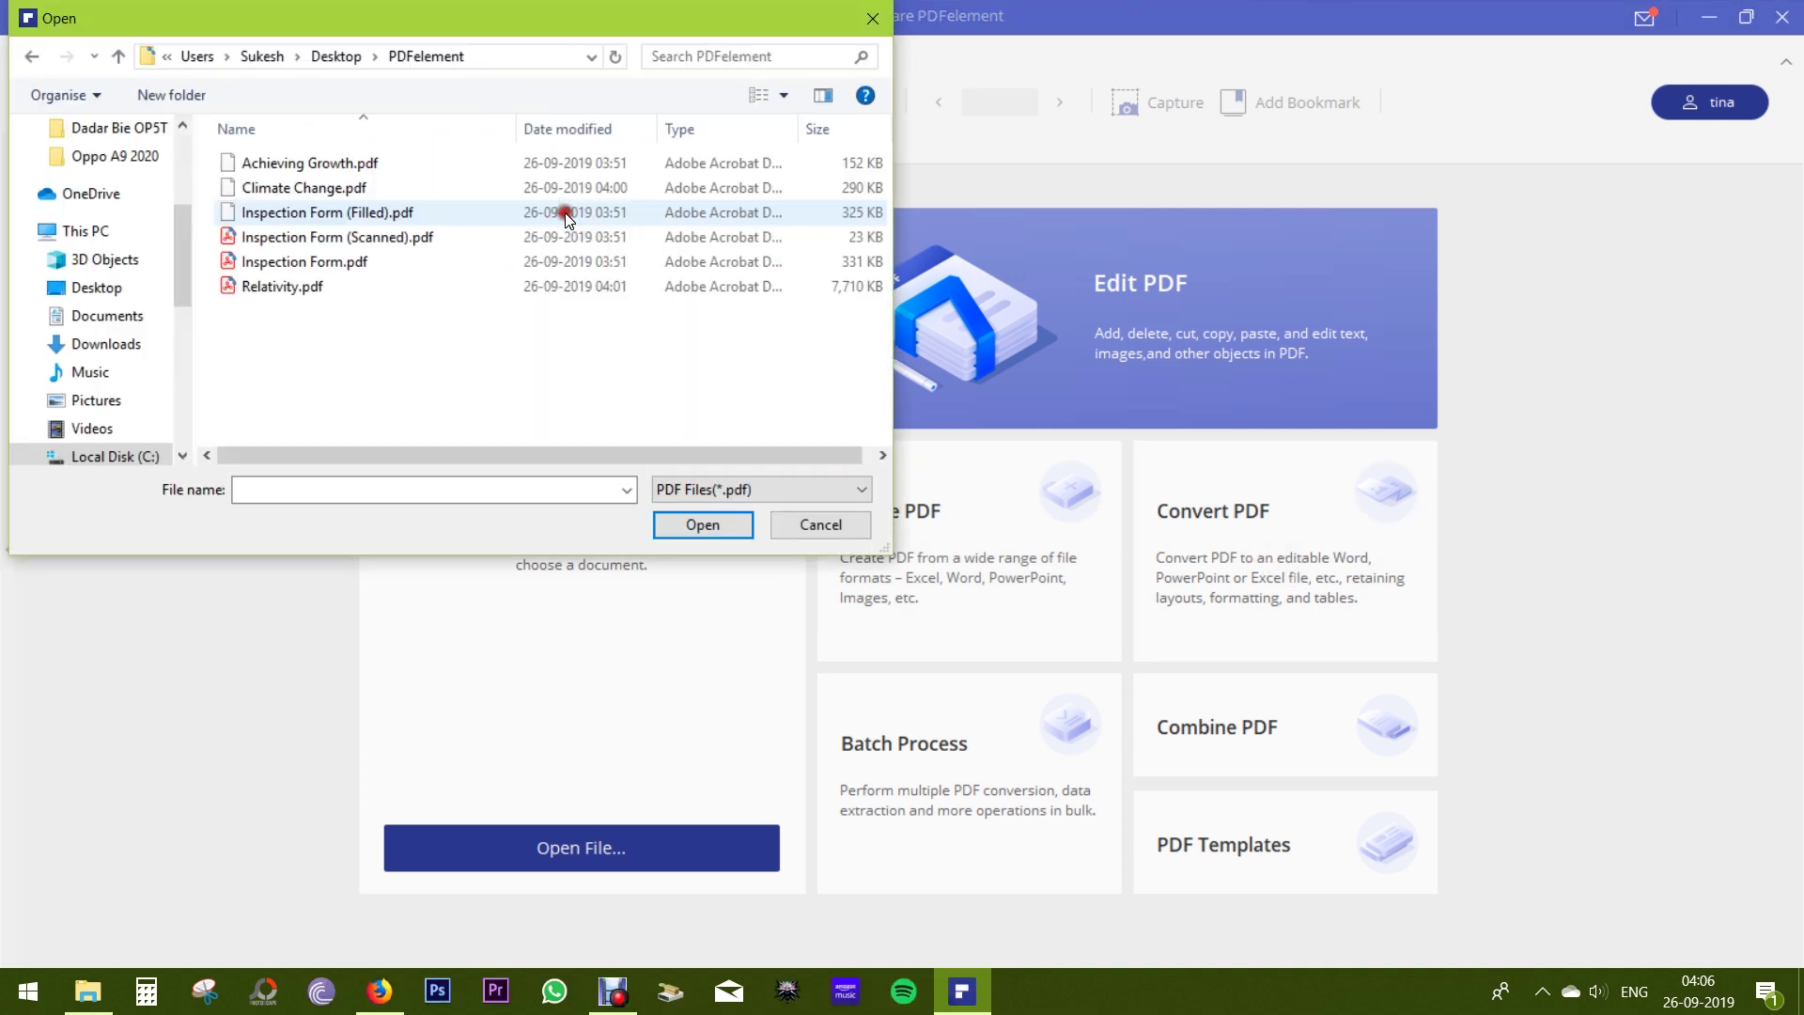
{"action": "left_click", "coordinate": [284, 286]}
{"action": "left_click", "coordinate": [703, 525]}
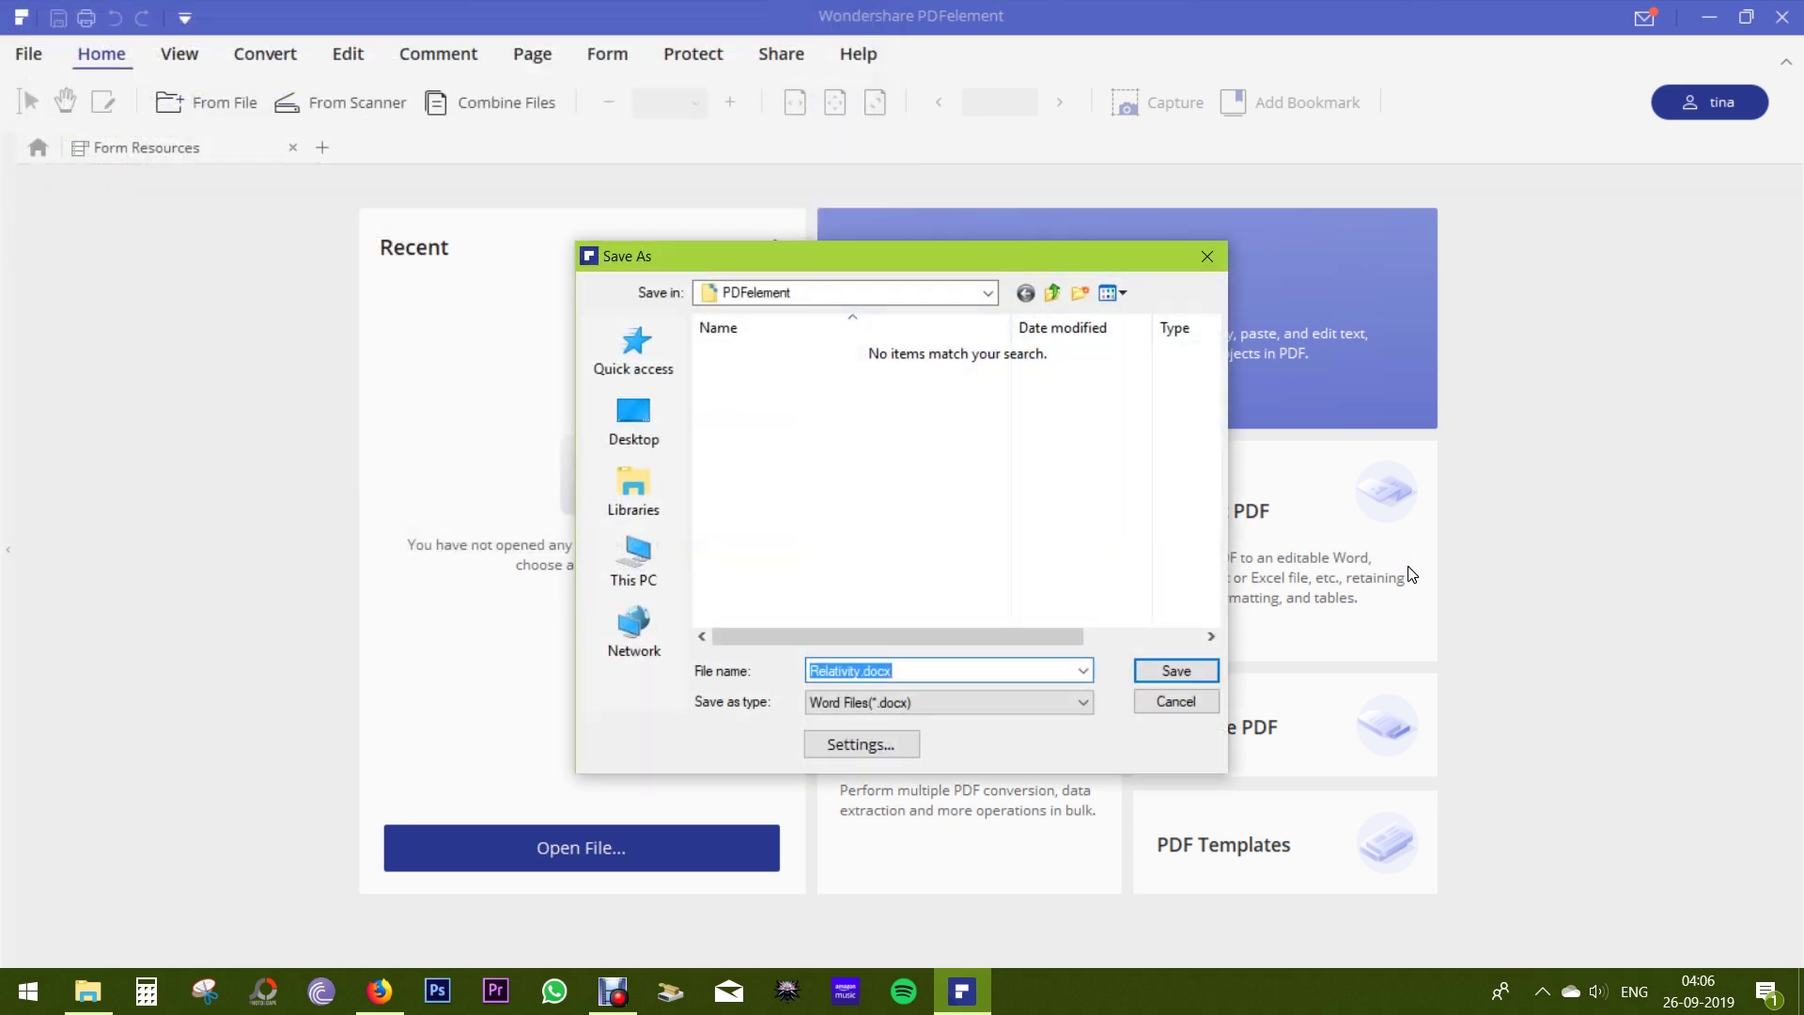
{"action": "left_click", "coordinate": [1175, 700]}
{"action": "left_click", "coordinate": [948, 747]}
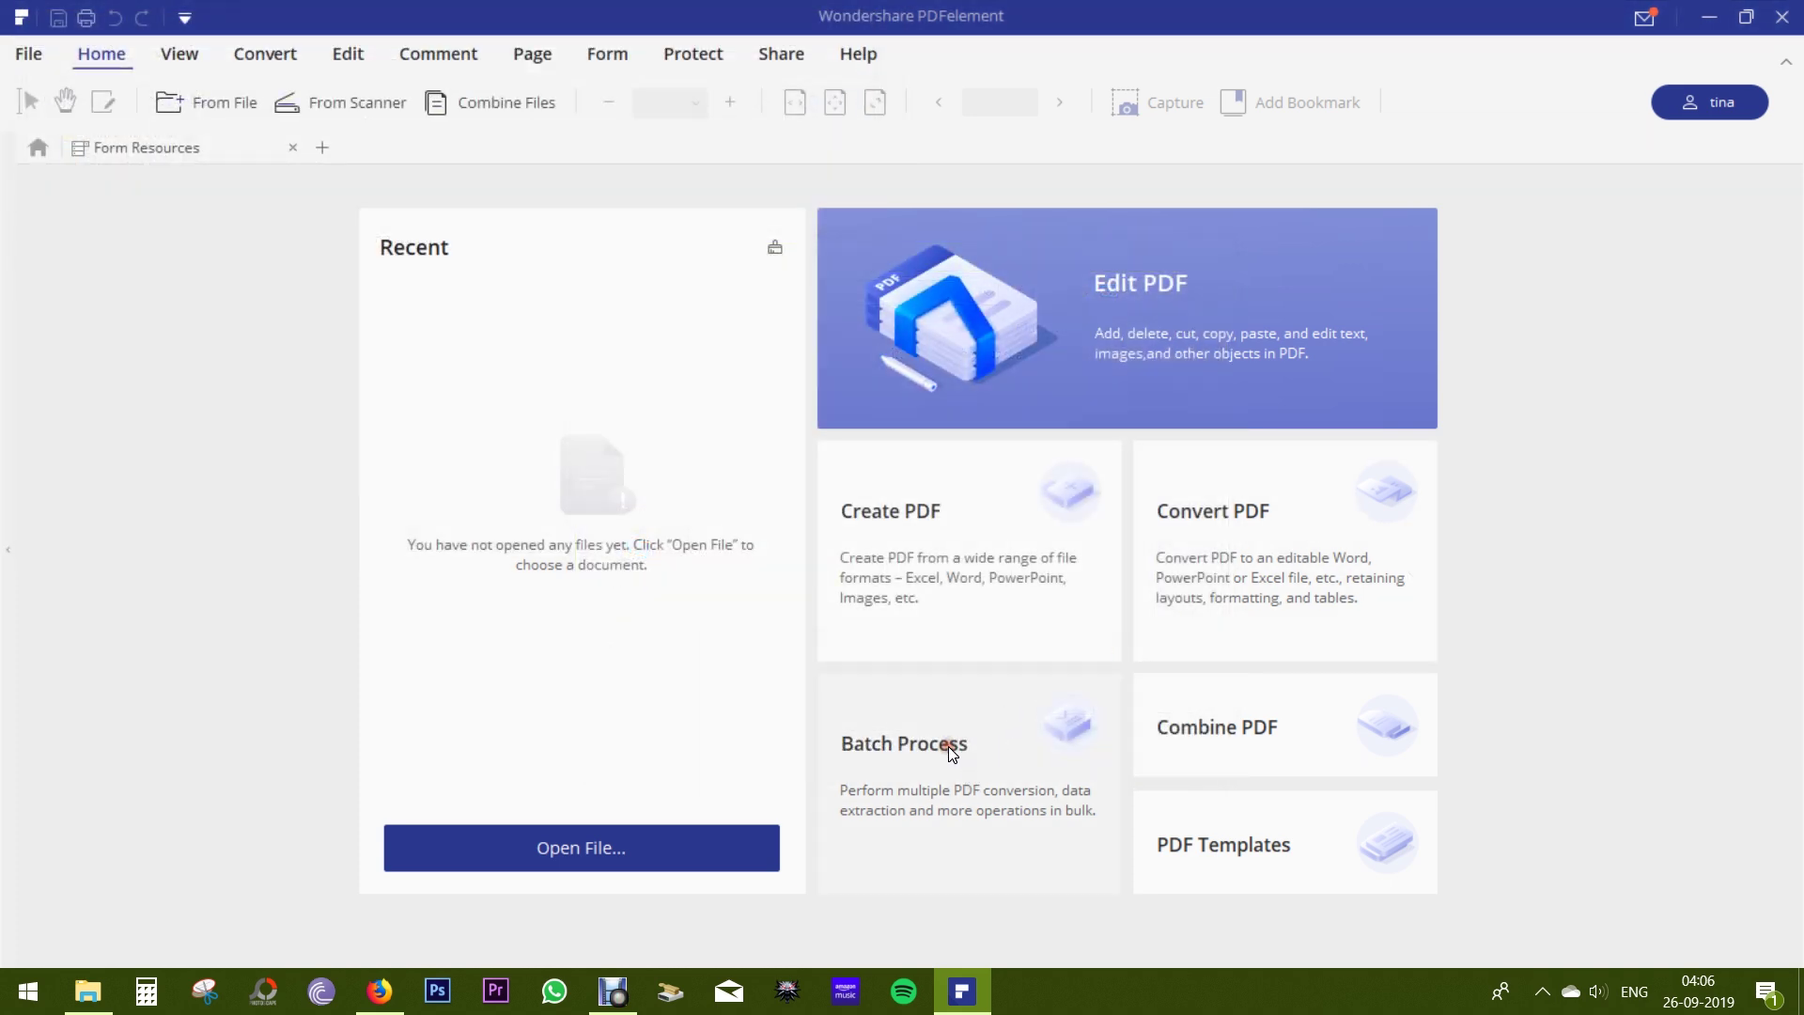
Drag all six PDFs from the folder into the Batch Process convert list, then close it.
{"action": "key", "text": "alt+Tab"}
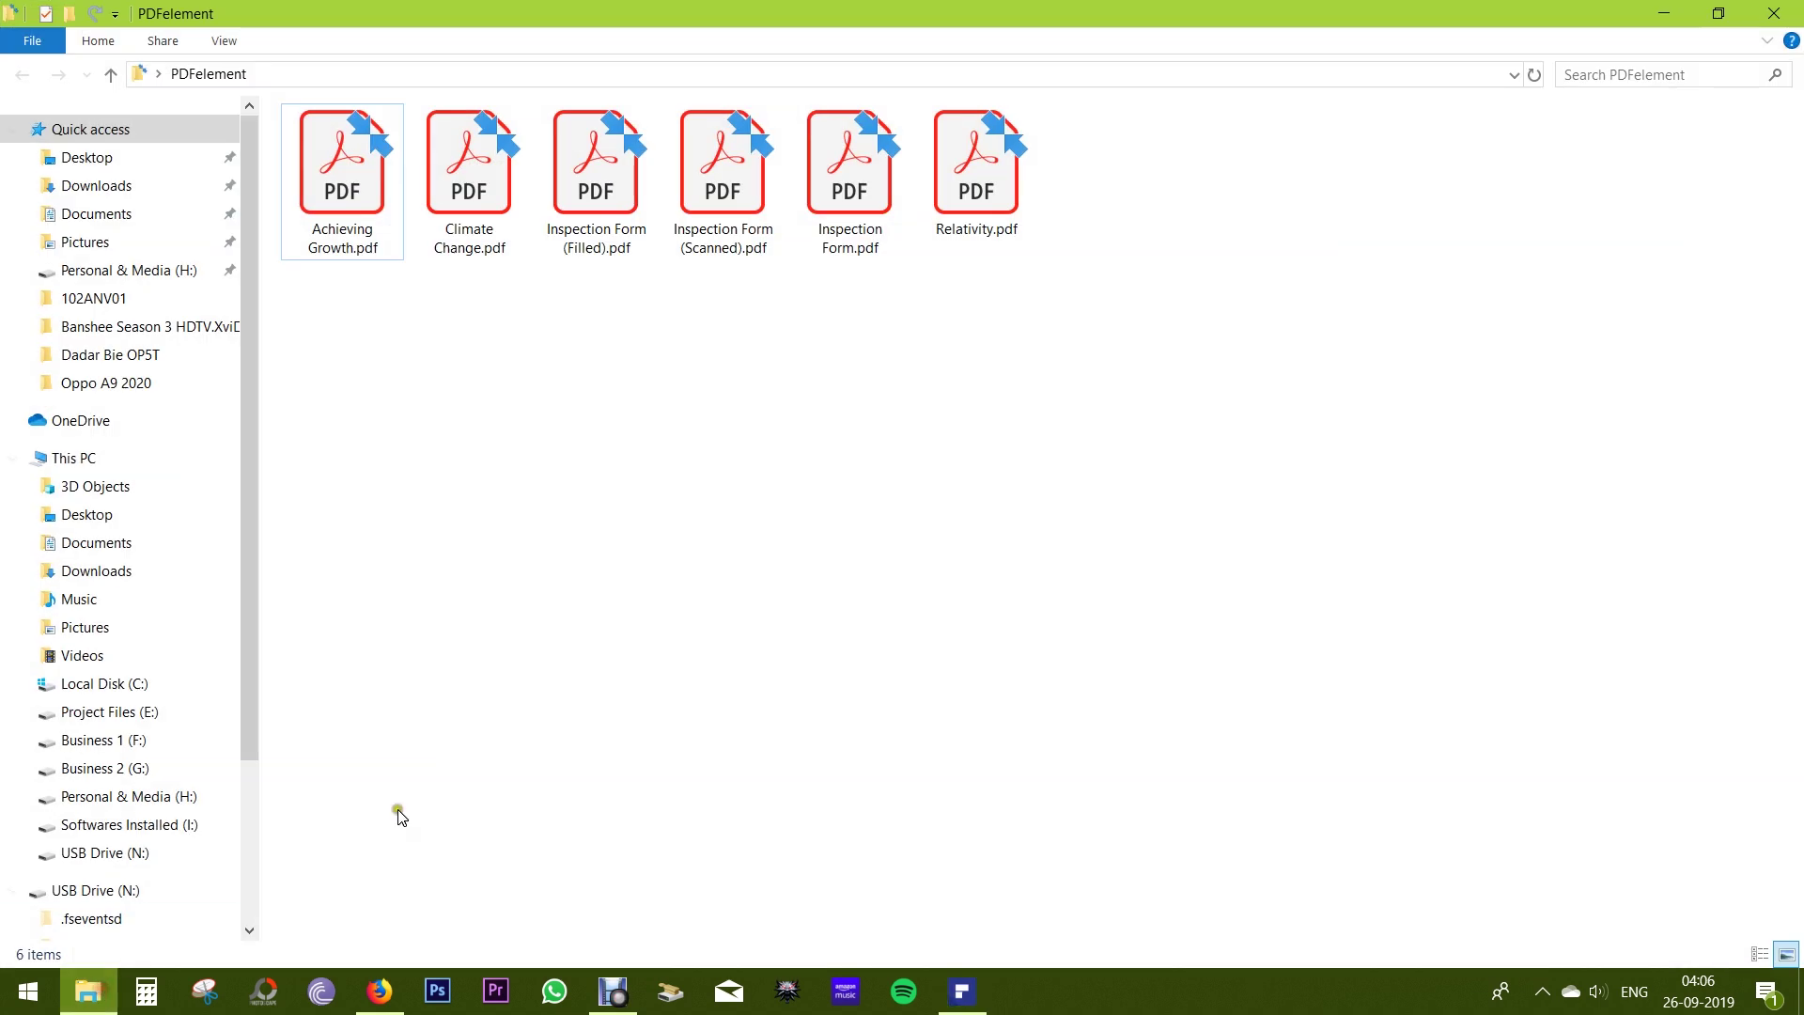
{"action": "left_click_drag", "start_coordinate": [1146, 346], "coordinate": [896, 381]}
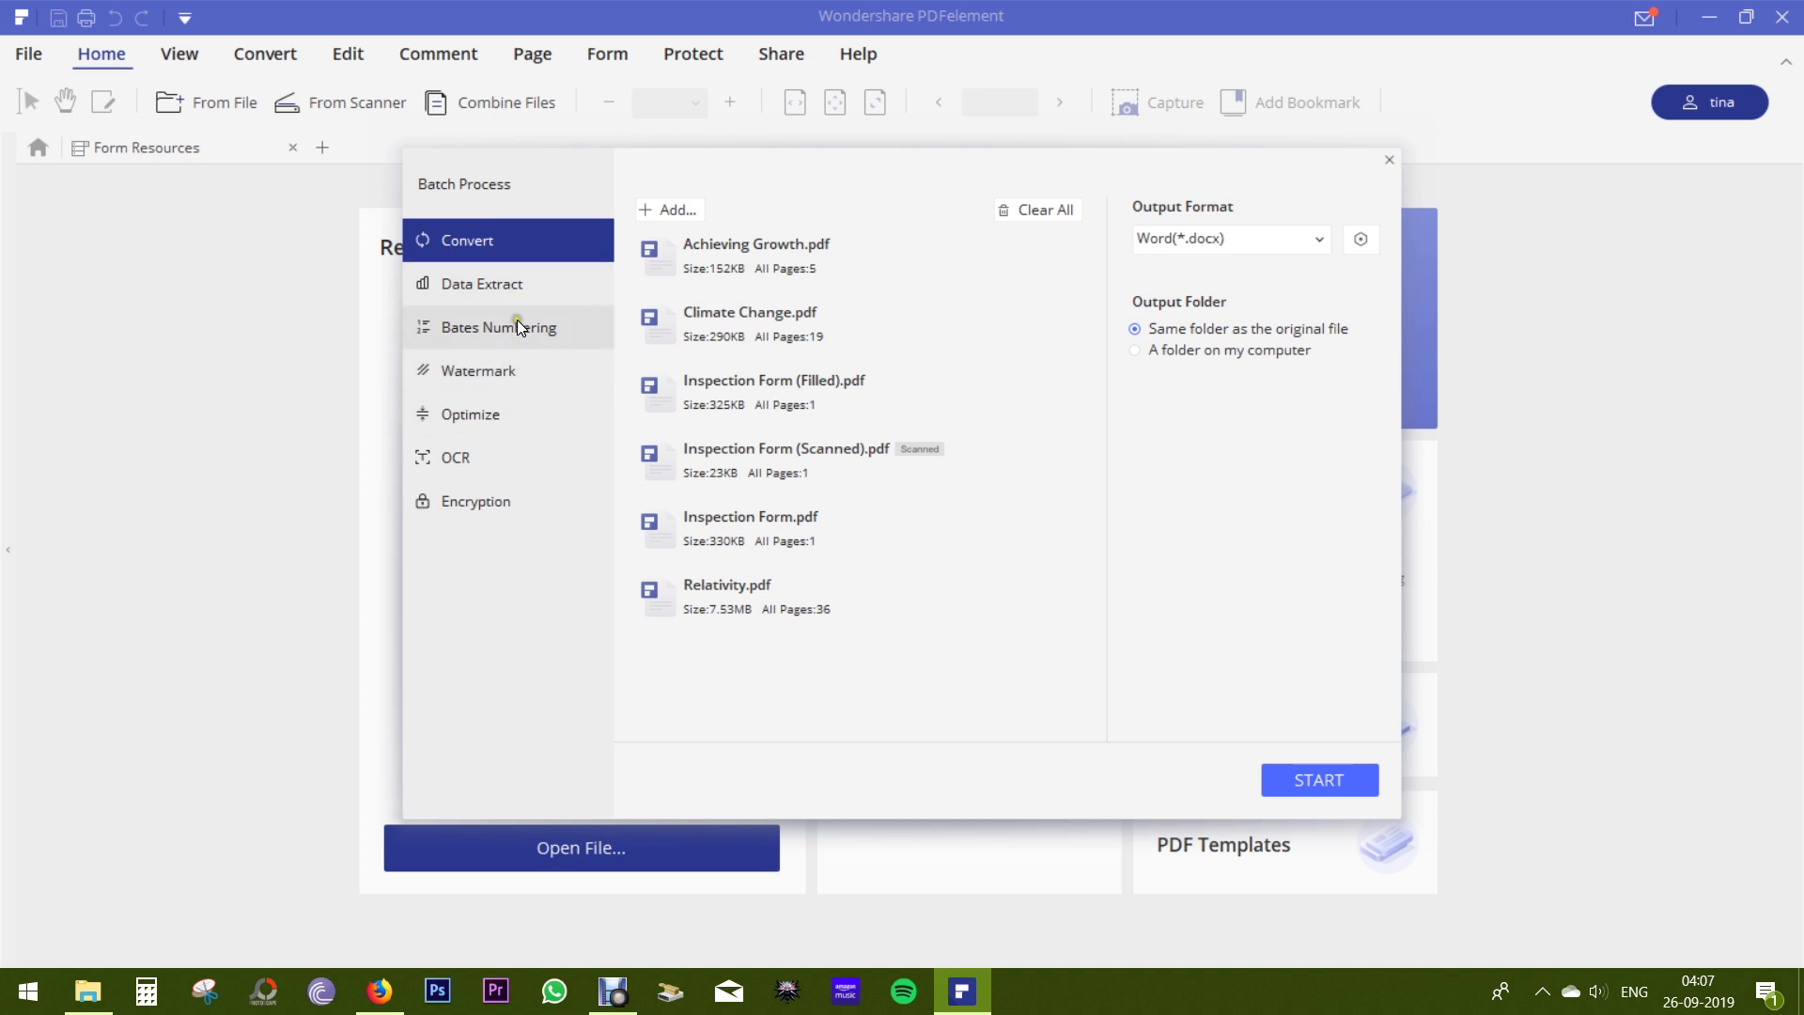
{"action": "left_click", "coordinate": [1386, 155]}
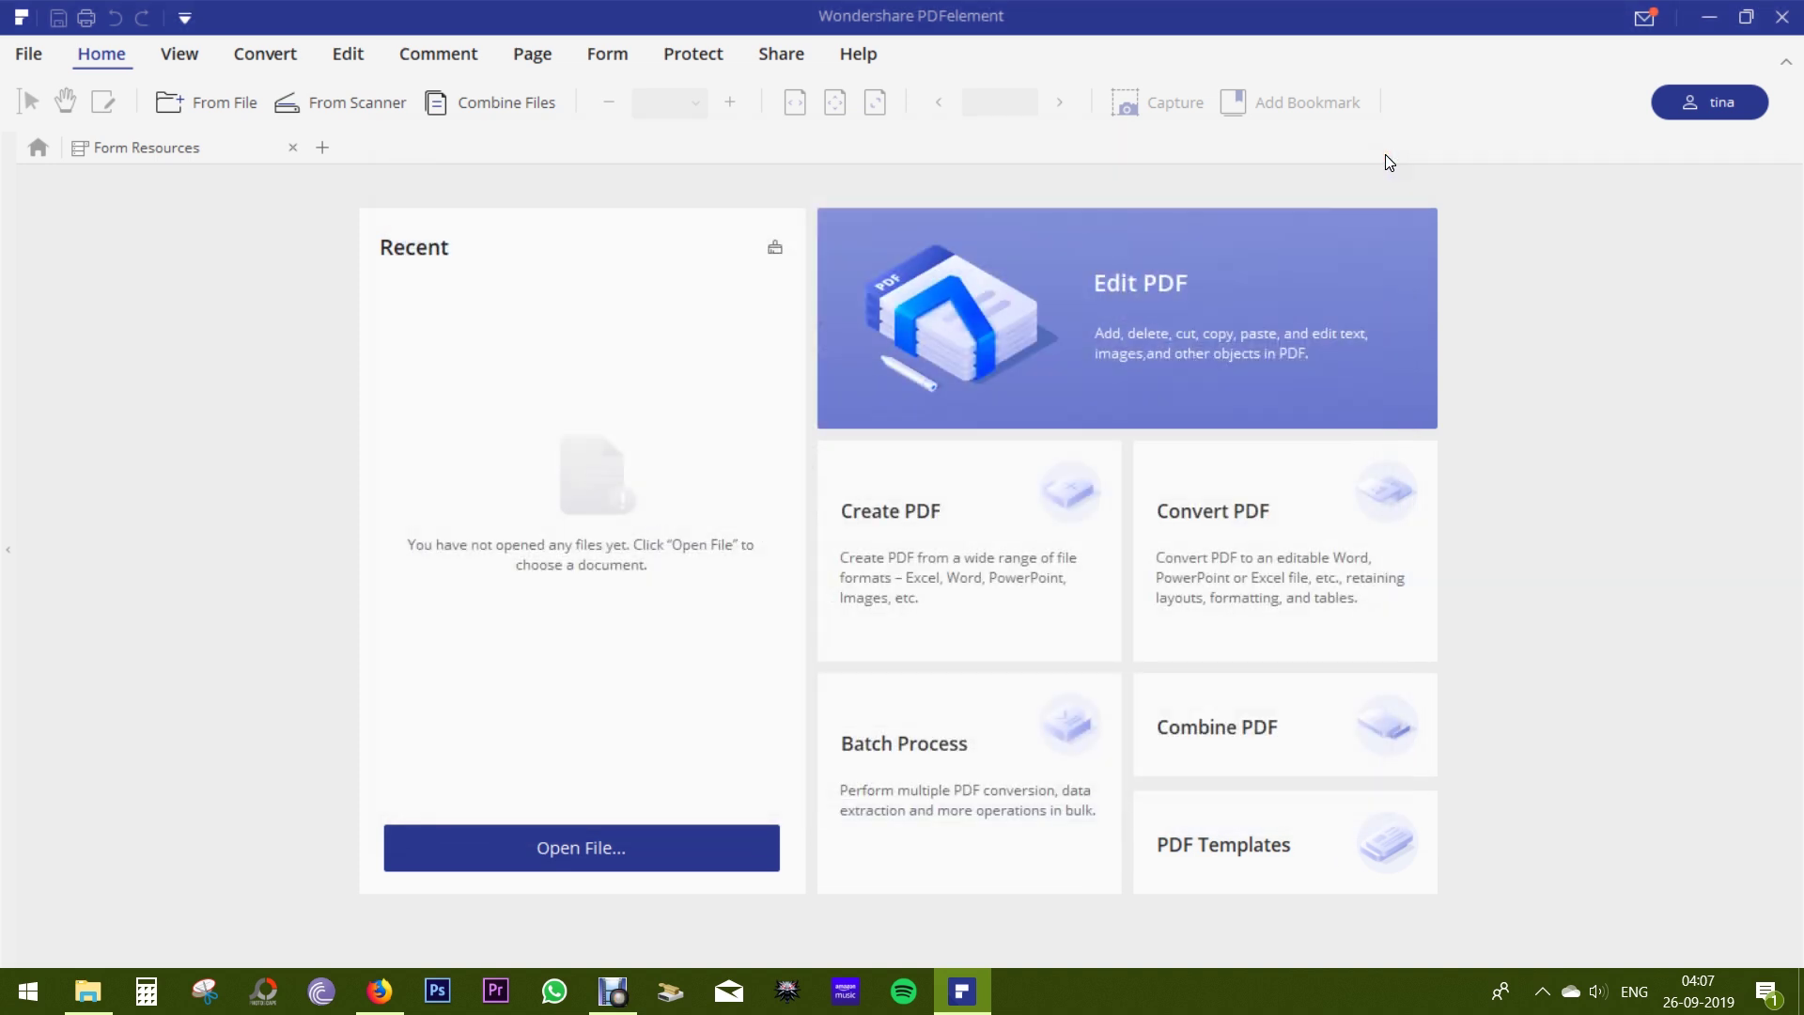
Drag Inspection Form.pdf and Relativity.pdf from the folder into Combine PDF.
{"action": "left_click", "coordinate": [1240, 729]}
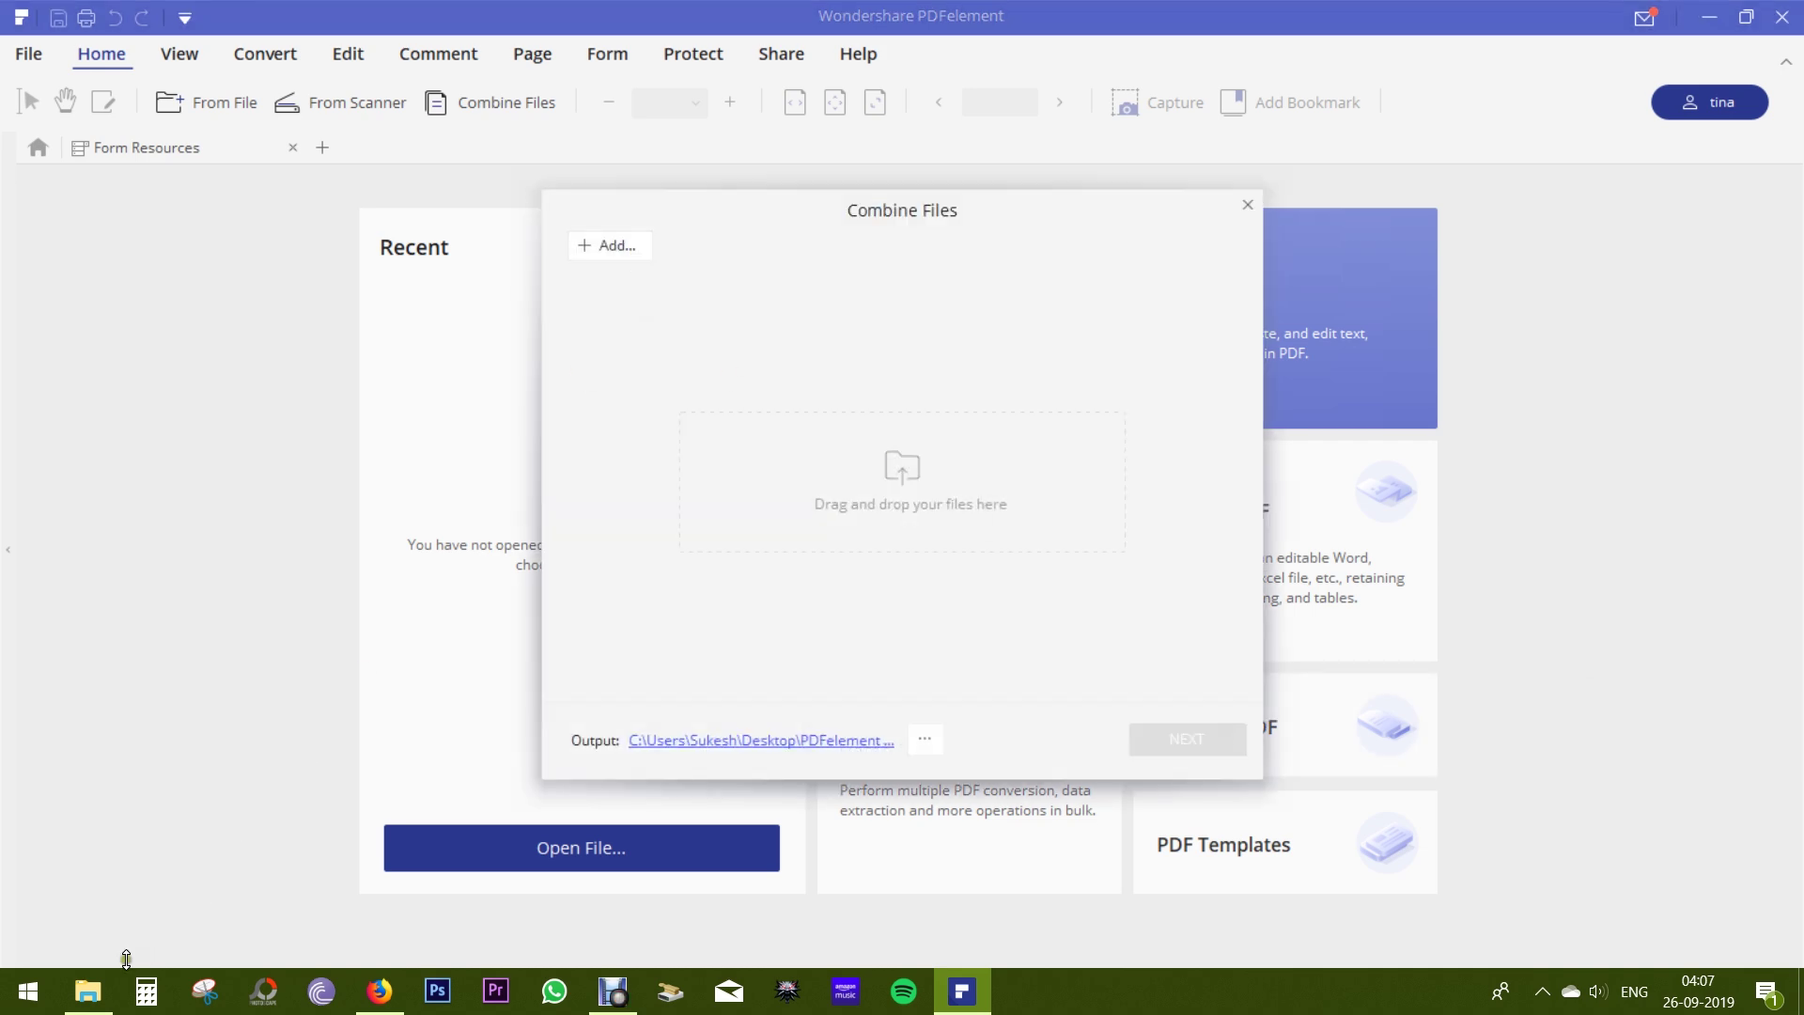
{"action": "left_click", "coordinate": [87, 991]}
{"action": "left_click", "coordinate": [878, 383]}
{"action": "left_click_drag", "start_coordinate": [1036, 306], "coordinate": [787, 104]}
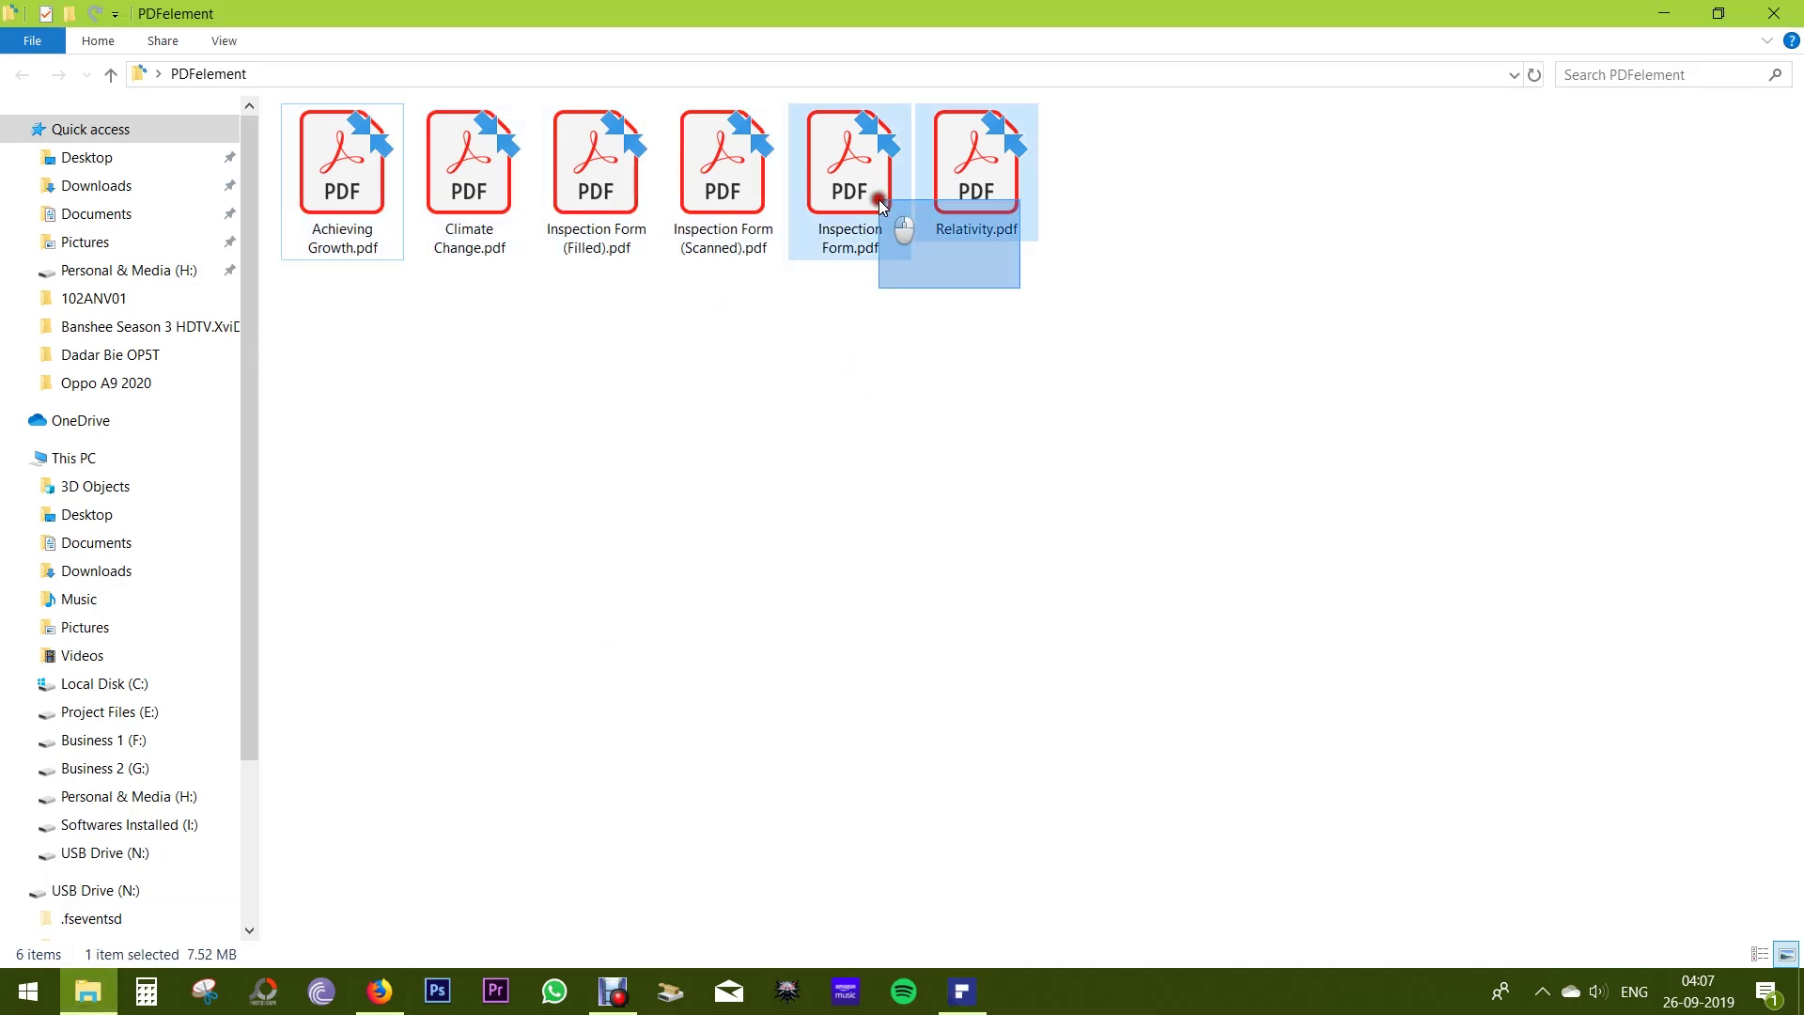
{"action": "left_click_drag", "start_coordinate": [873, 218], "coordinate": [858, 483]}
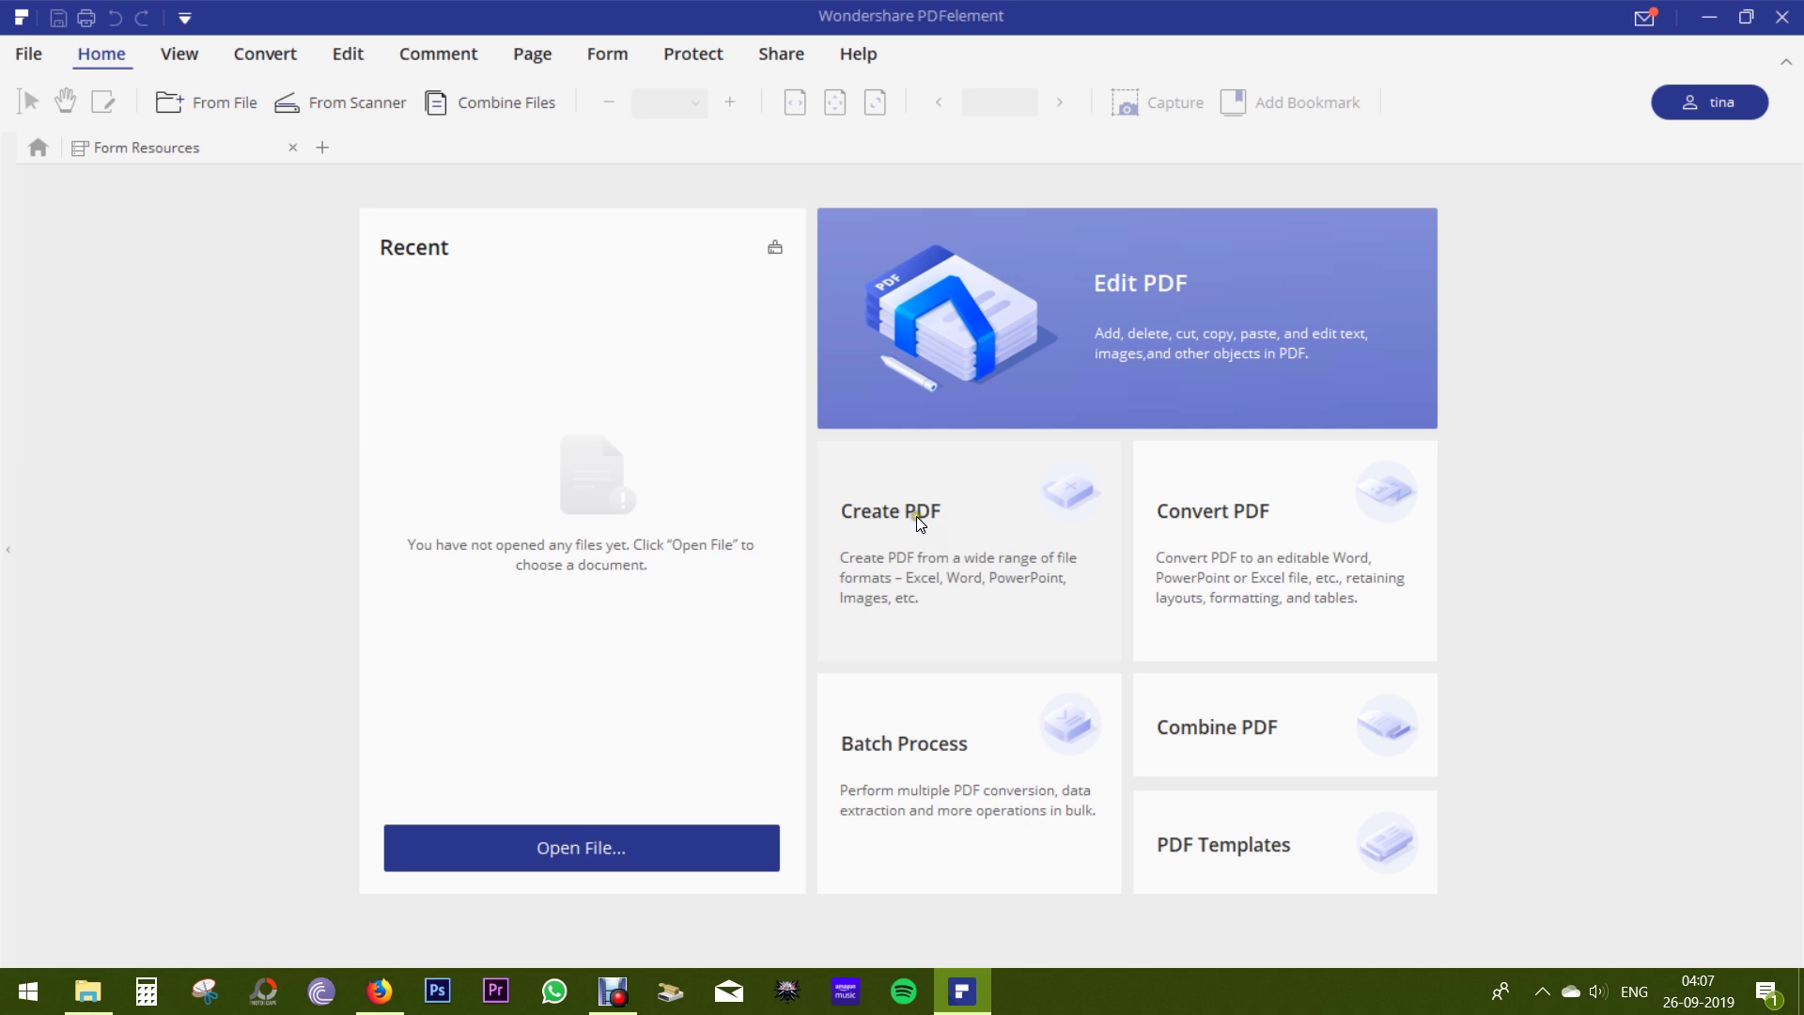
Create a PDF from Climate Change.pdf and scroll to its page 2.
{"action": "left_click", "coordinate": [917, 517]}
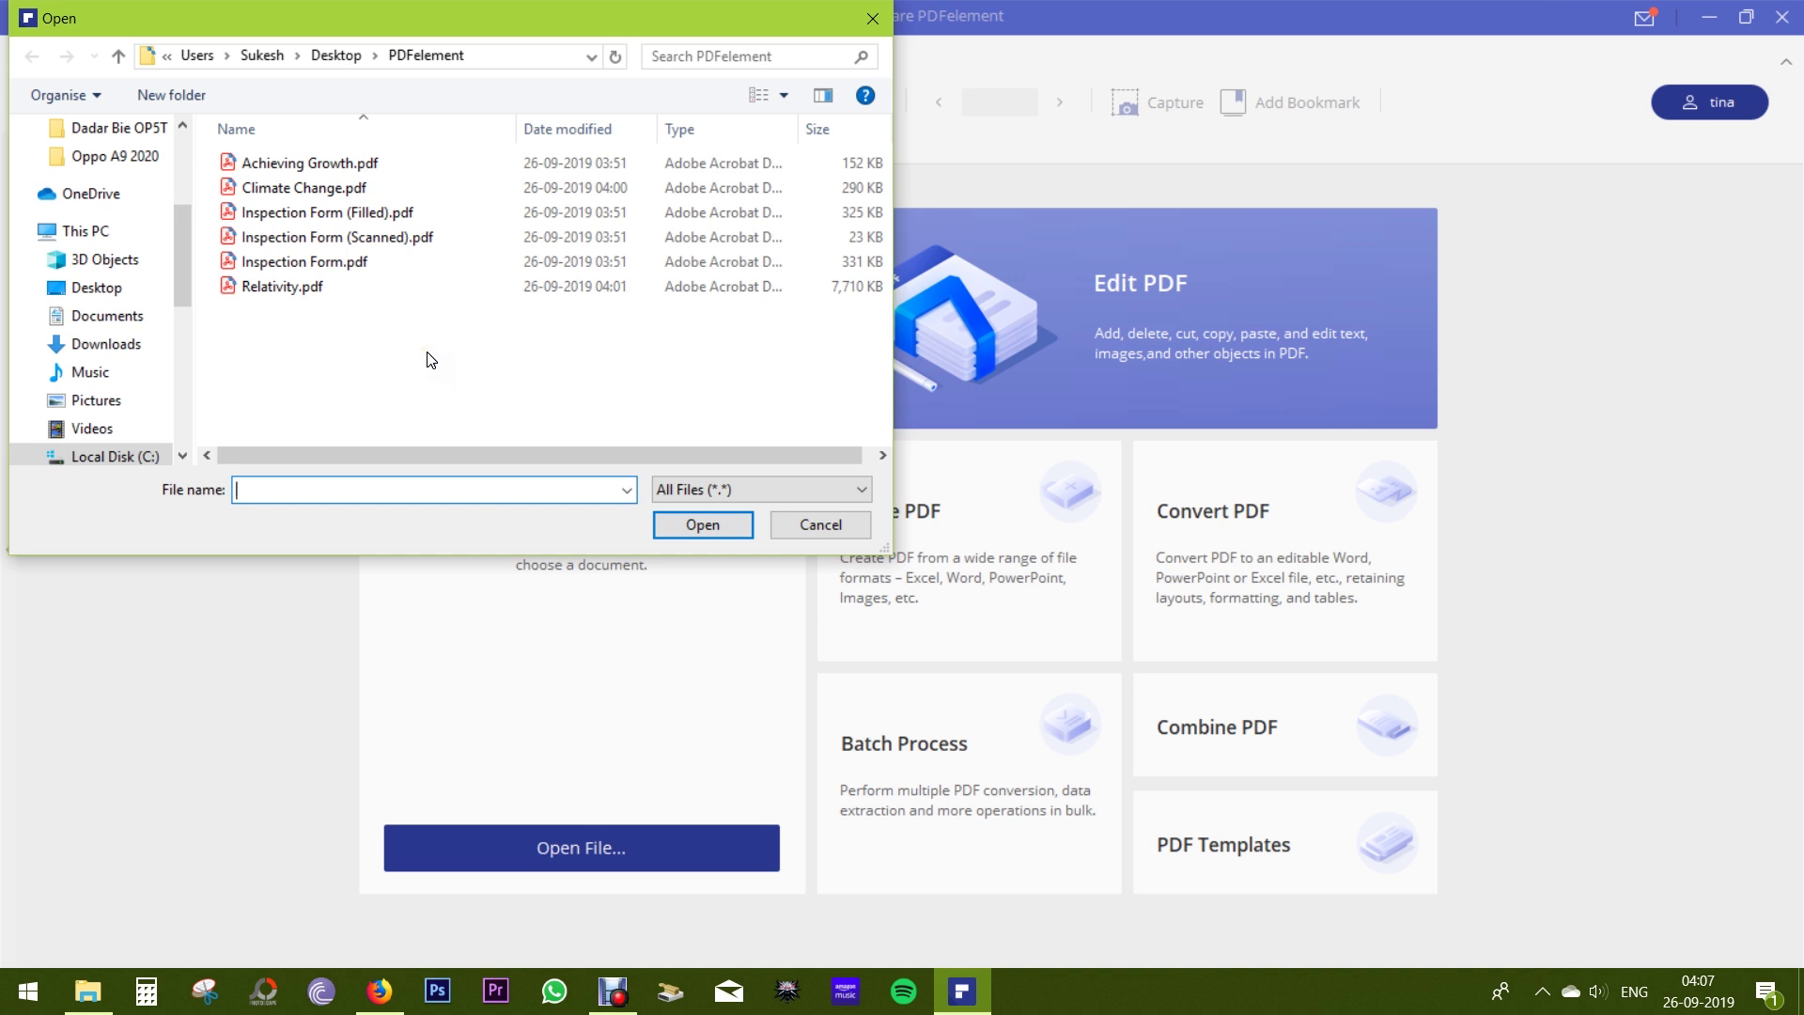
{"action": "left_click", "coordinate": [306, 186]}
{"action": "left_click", "coordinate": [699, 524]}
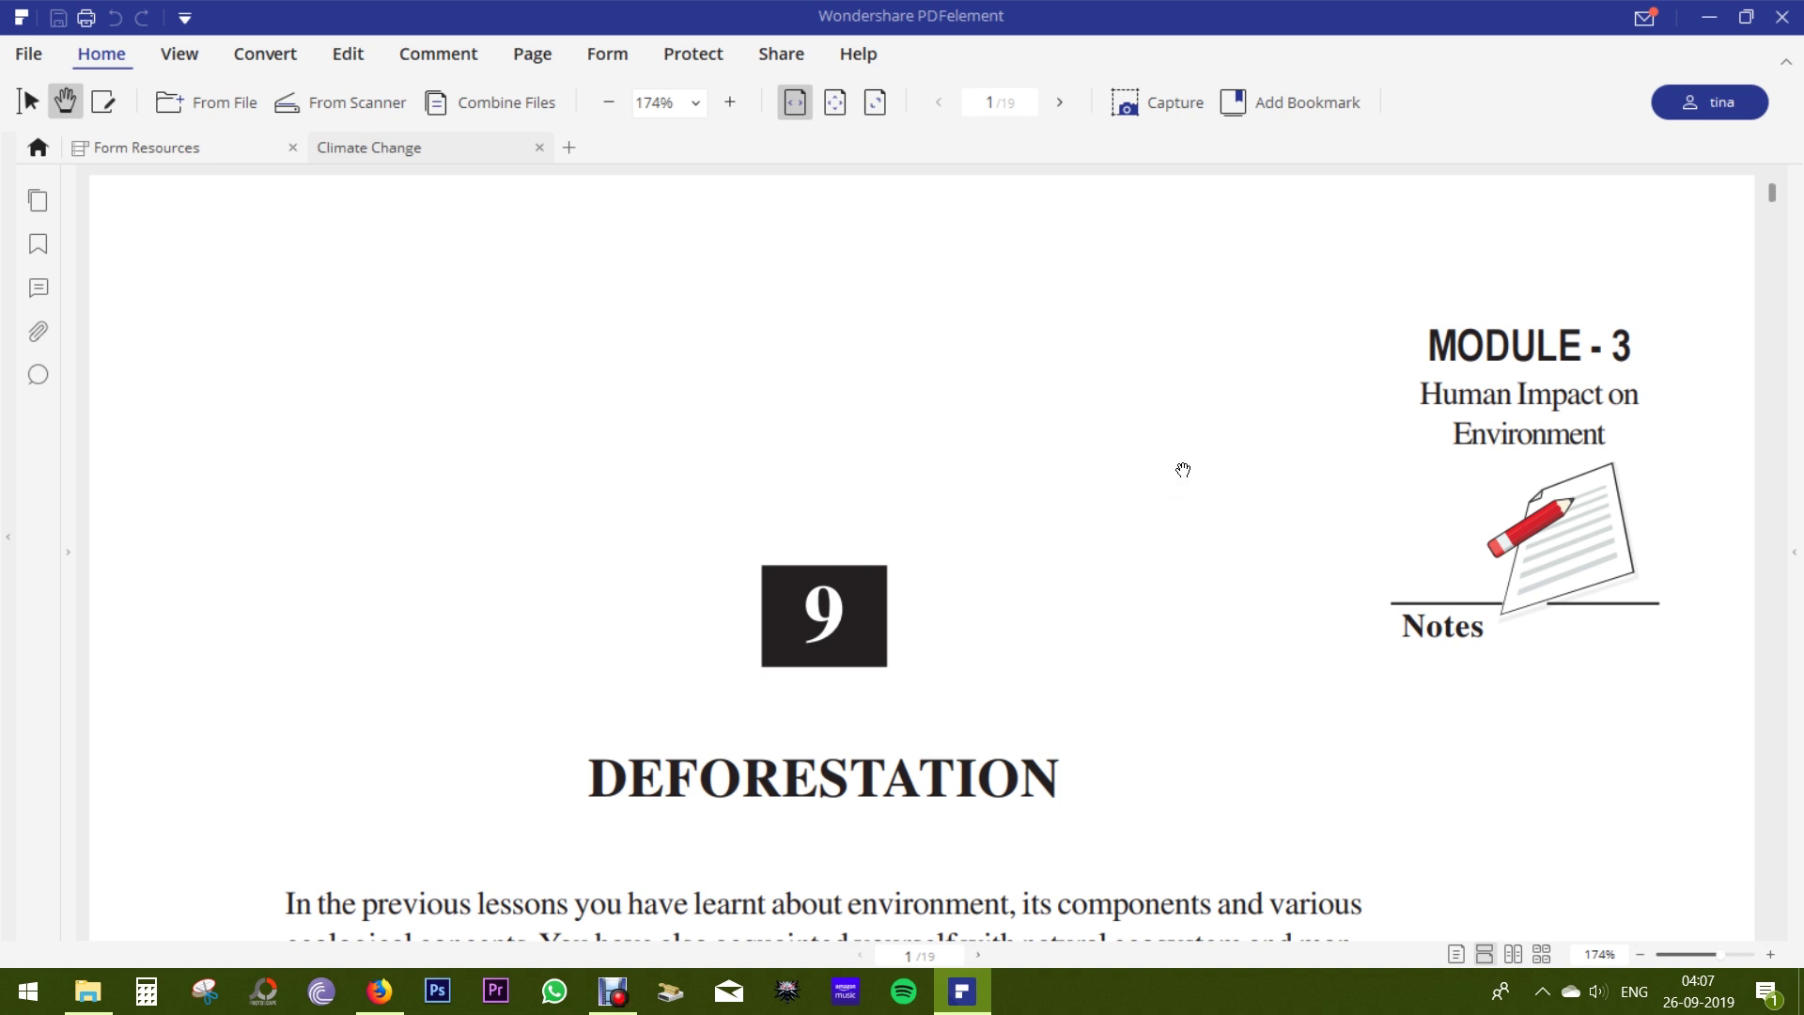
{"action": "scroll", "coordinate": [1188, 518], "scroll_direction": "down", "scroll_amount": 5}
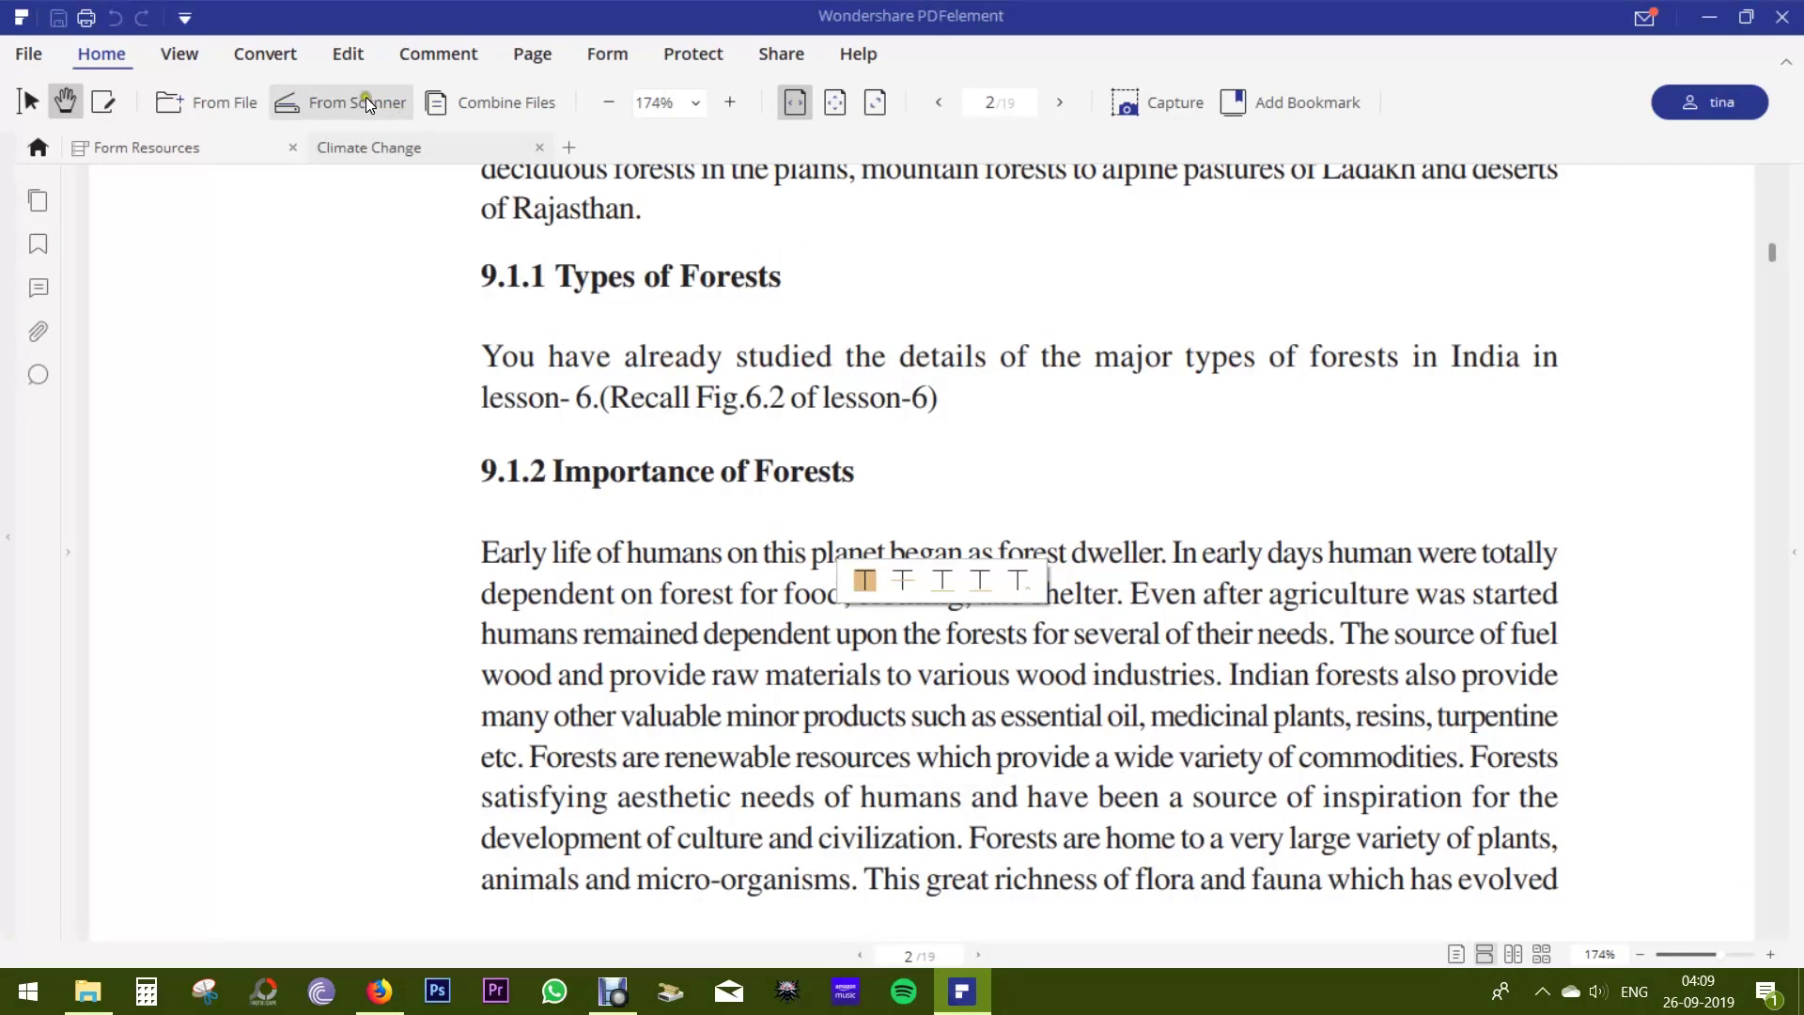
Edit the heading to read 'Importance of Disafforests' and insert 'once' into the body paragraph.
{"action": "left_click", "coordinate": [346, 54]}
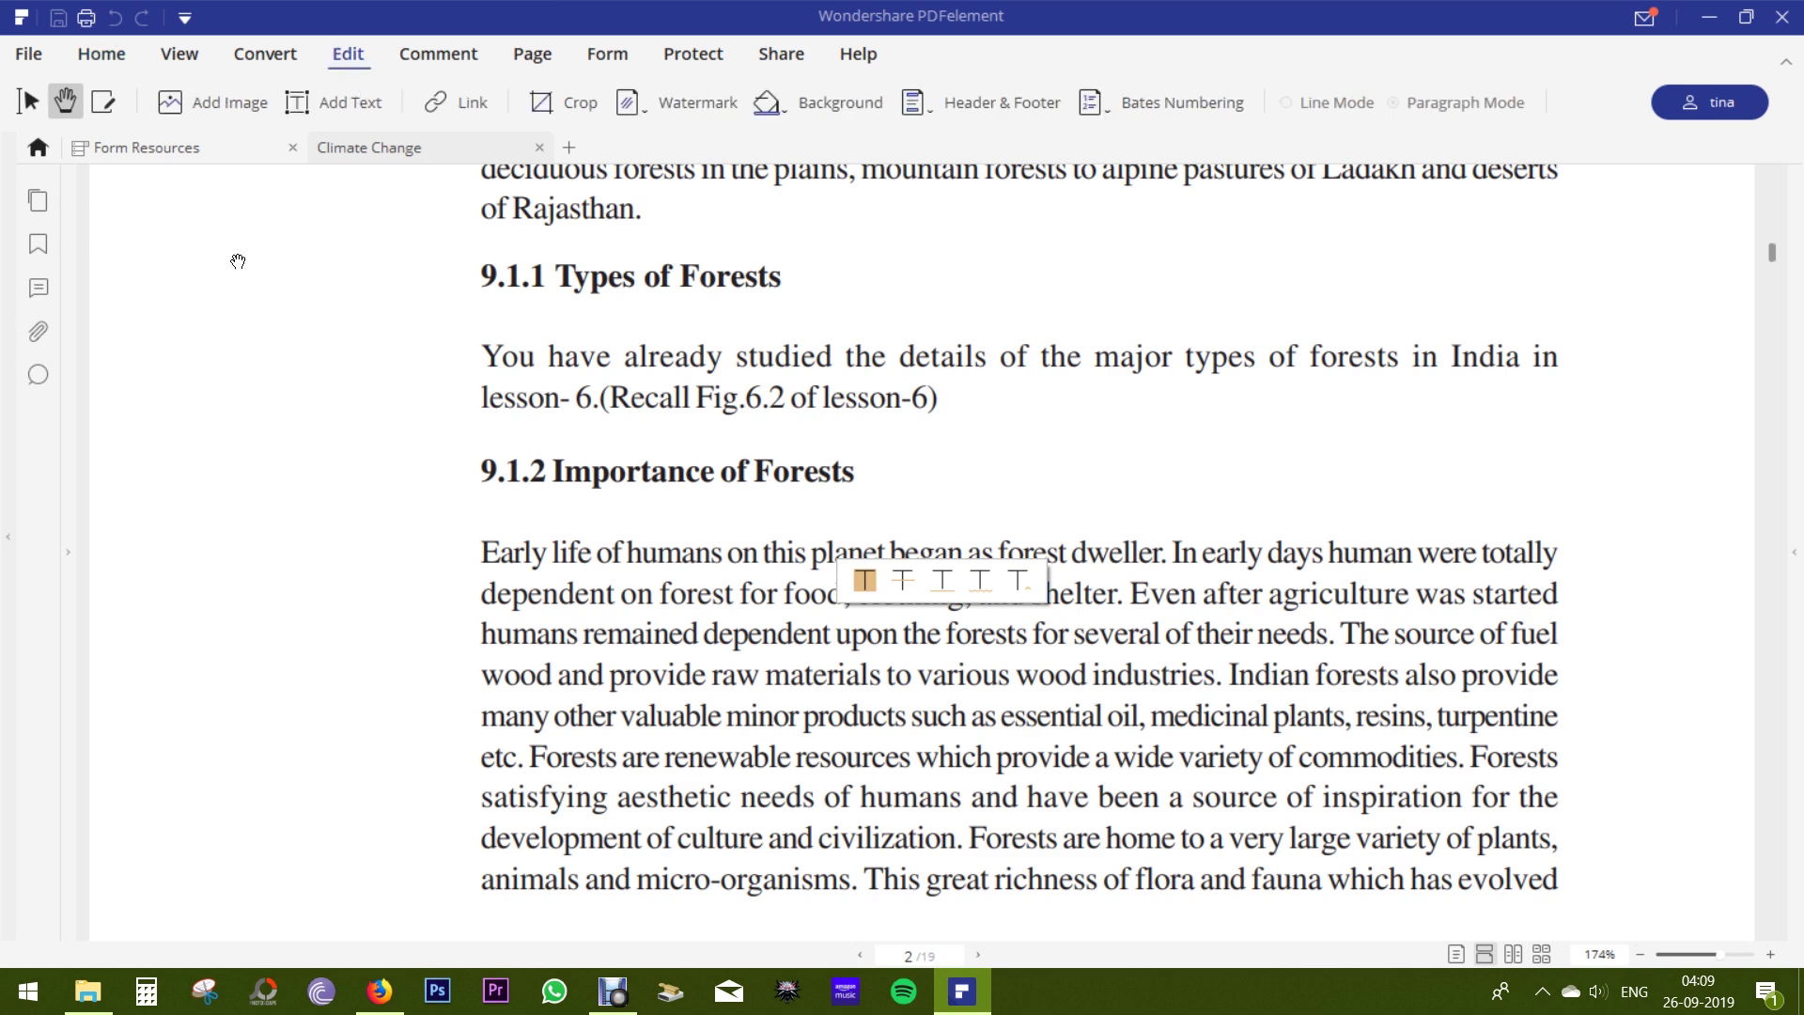
{"action": "left_click", "coordinate": [105, 101]}
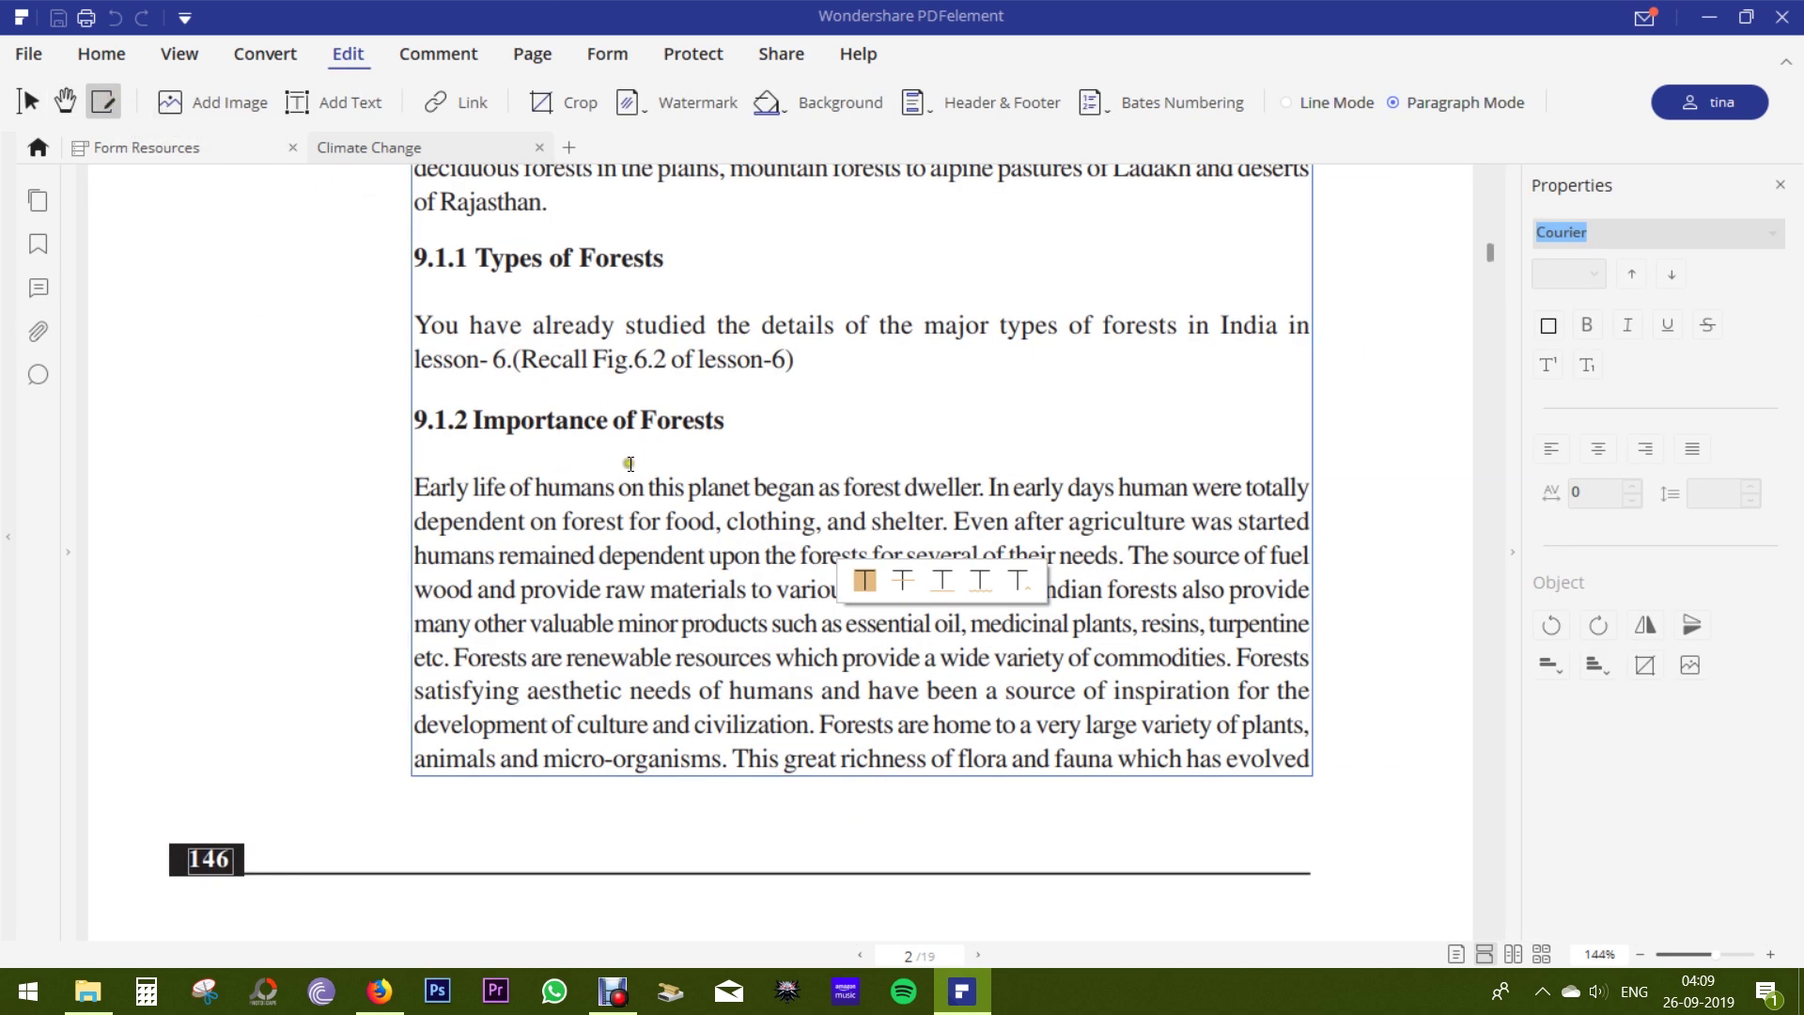
{"action": "left_click", "coordinate": [718, 424]}
{"action": "type", "text": "hisd"}
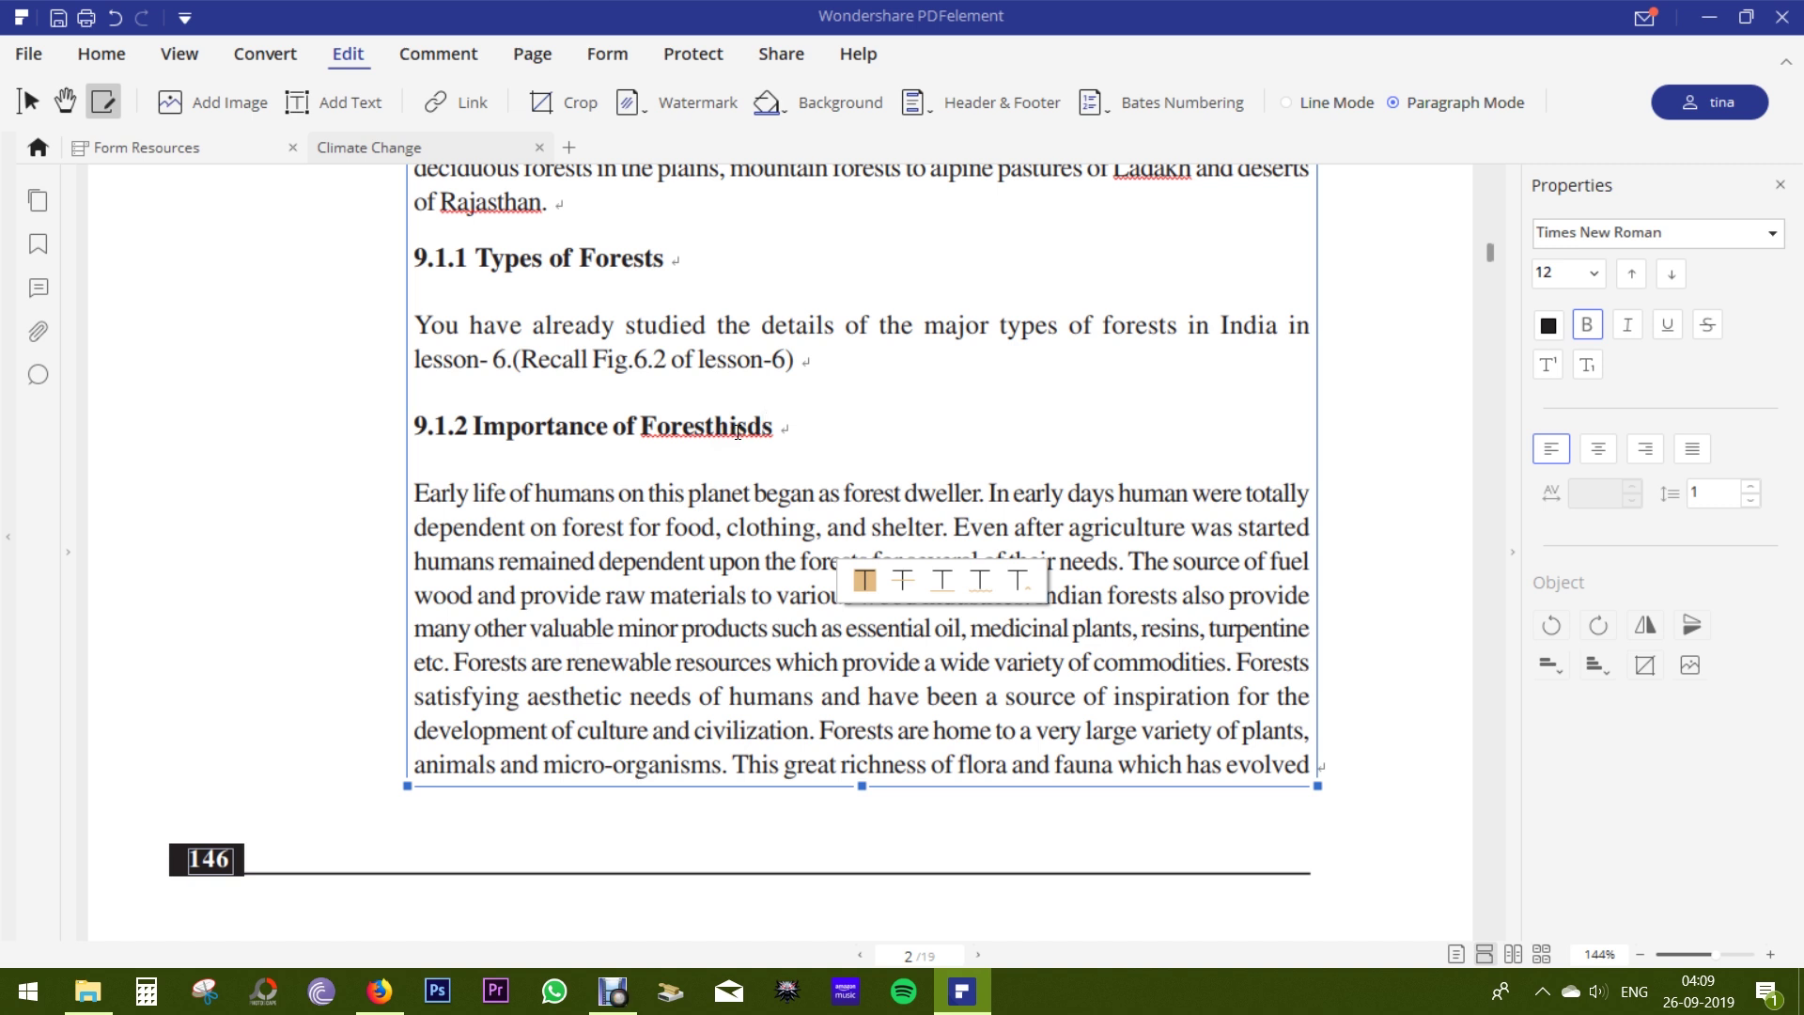
{"action": "left_click", "coordinate": [735, 564]}
{"action": "type", "text": "once"}
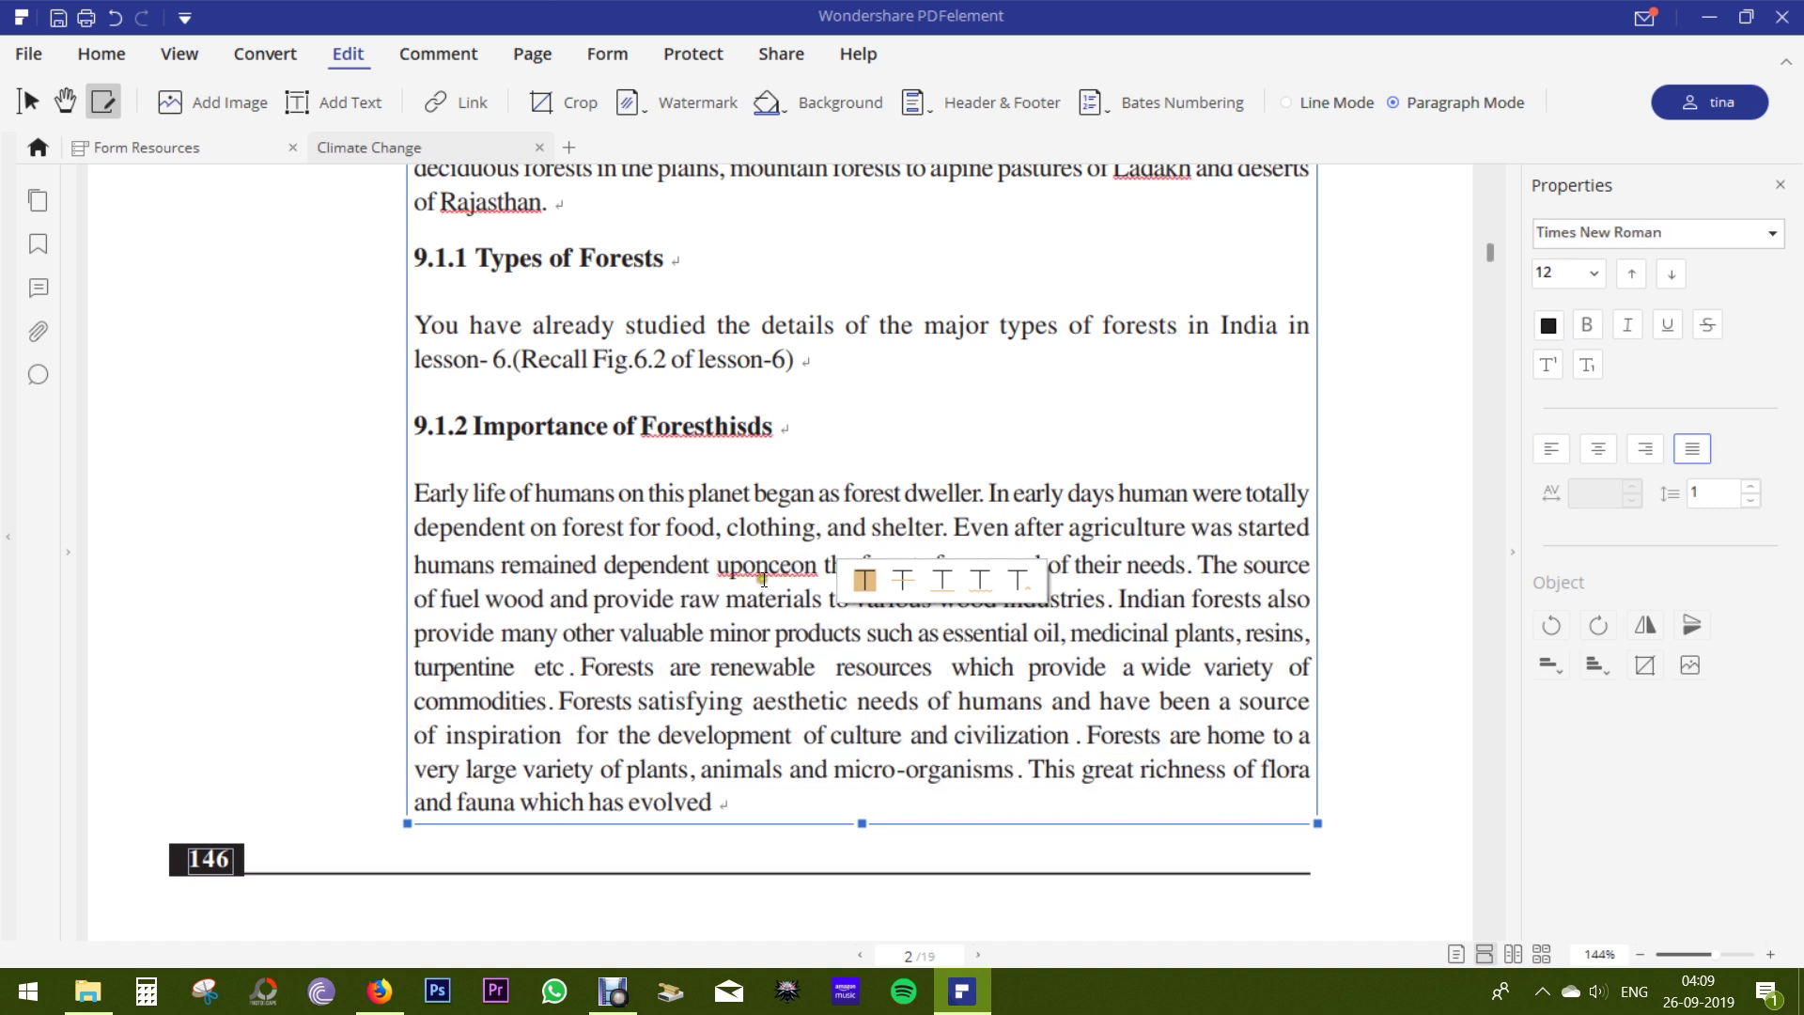
Replace the misspelled 'uponceon' with a spelling suggestion and set the heading font to ZapfDingbats.
{"action": "right_click", "coordinate": [768, 574]}
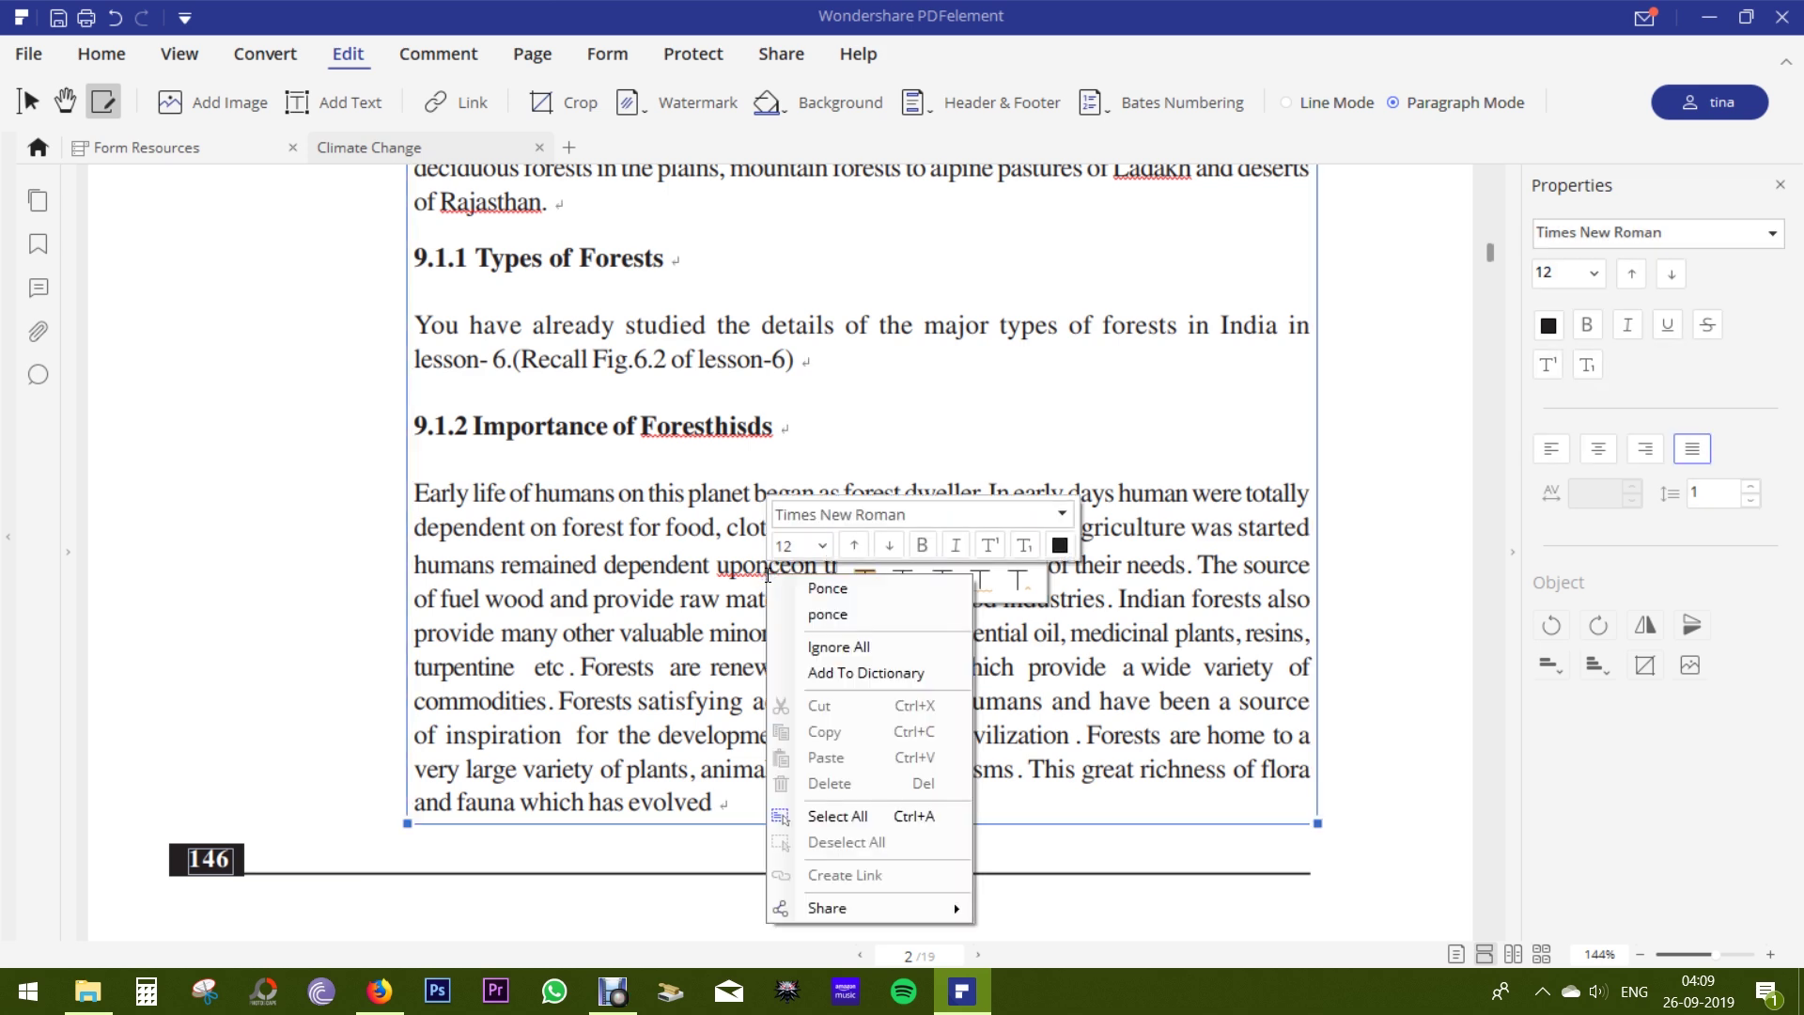
{"action": "left_click", "coordinate": [814, 588]}
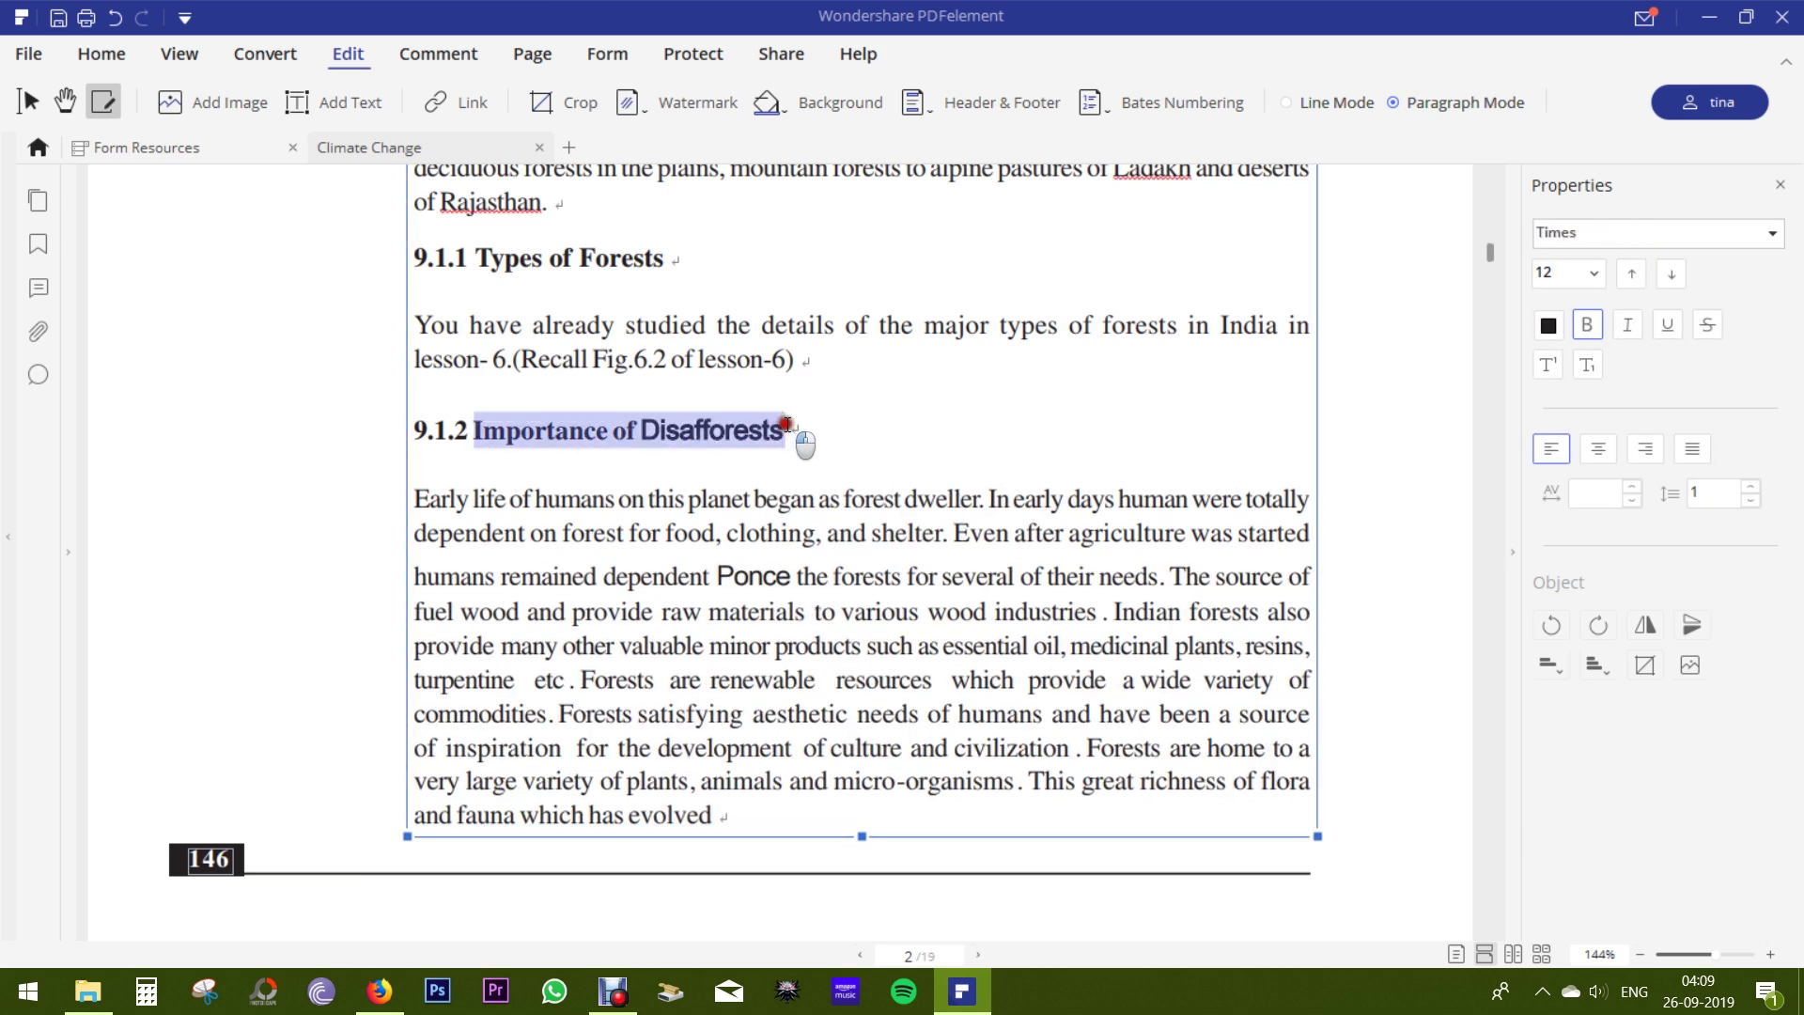
{"action": "left_click", "coordinate": [1772, 233]}
{"action": "left_click", "coordinate": [1597, 438]}
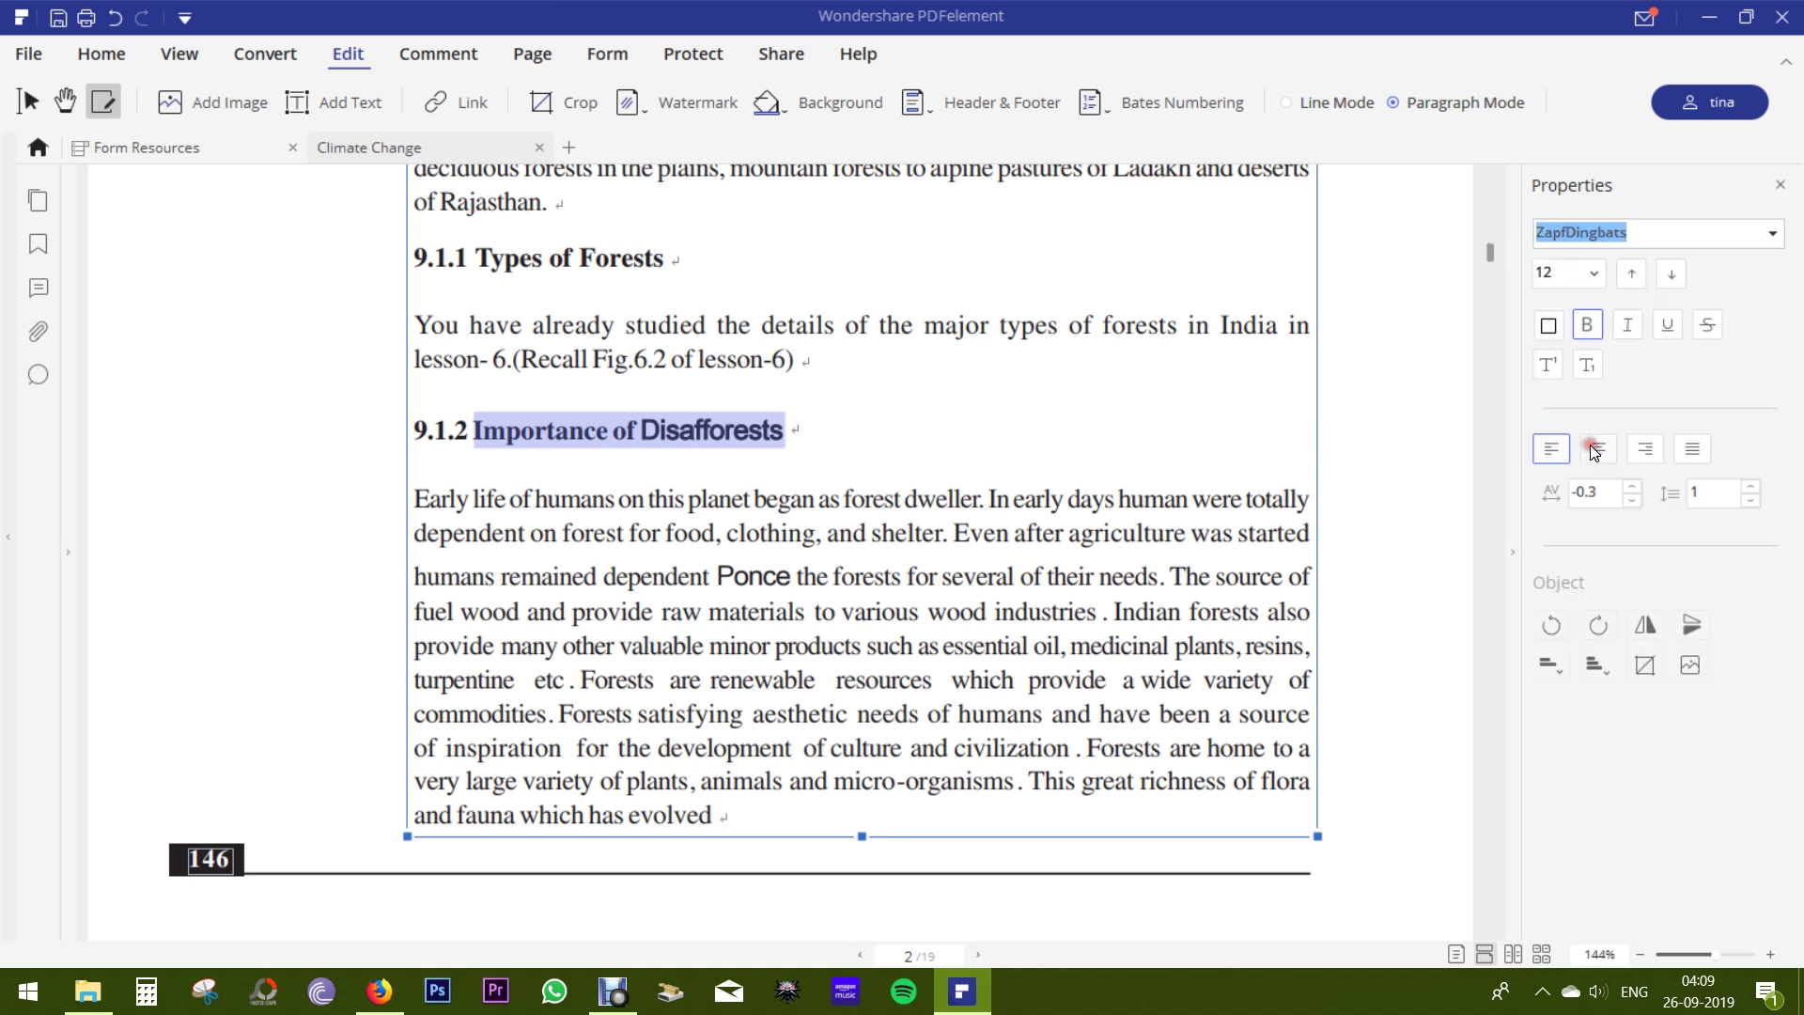
Center the 'Importance of Disafforests' heading and place the blue phone photo in the left margin.
{"action": "left_click", "coordinate": [1603, 453]}
{"action": "left_click", "coordinate": [262, 182]}
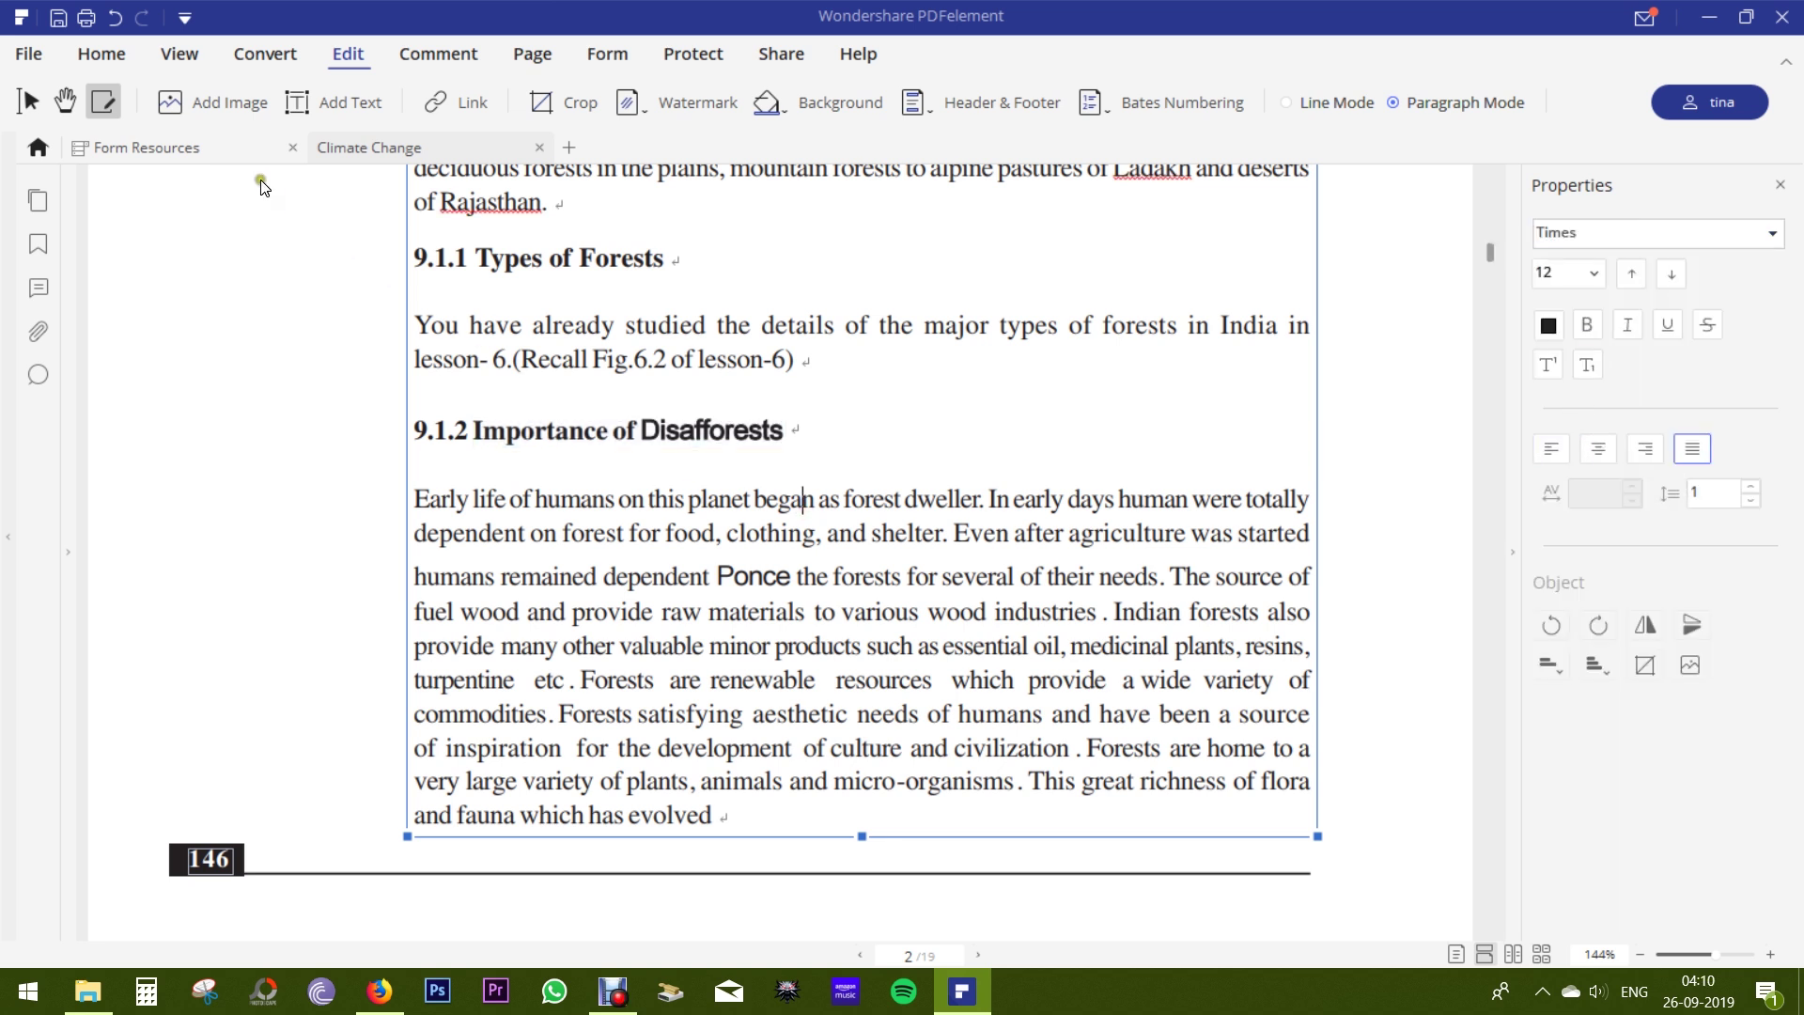
{"action": "left_click", "coordinate": [218, 105]}
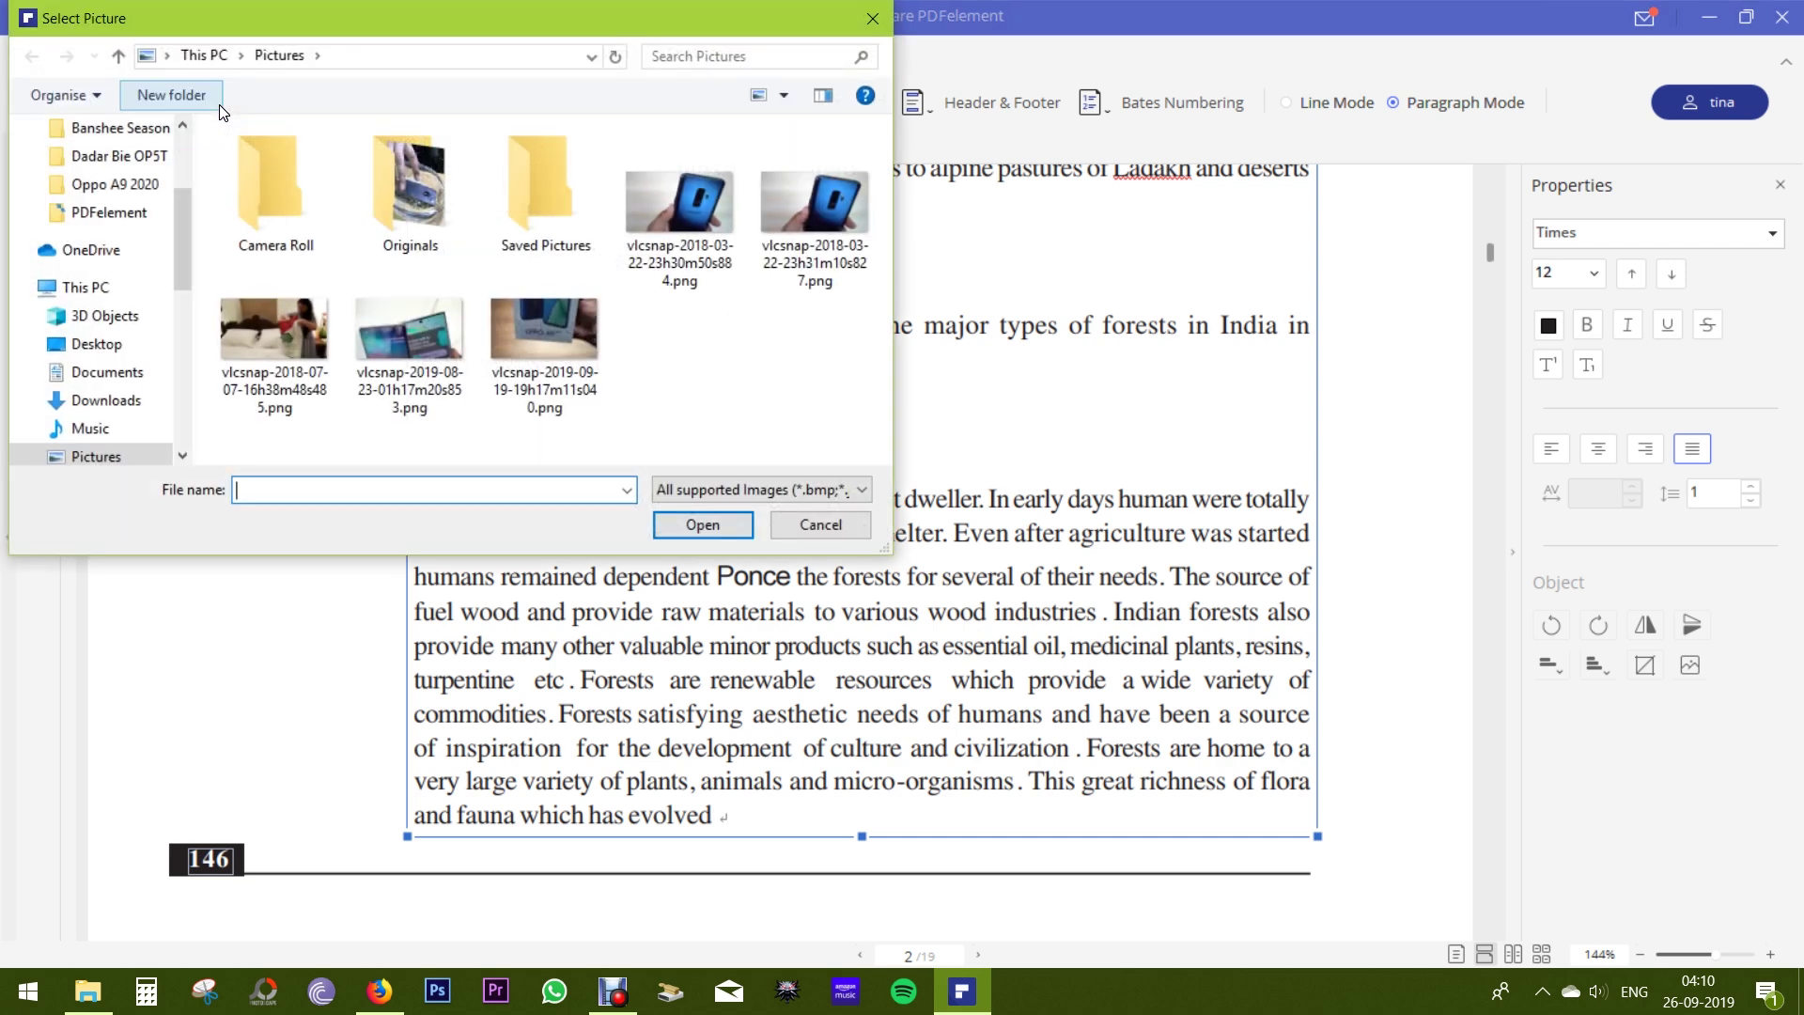
{"action": "left_click", "coordinate": [679, 202]}
{"action": "left_click", "coordinate": [702, 524]}
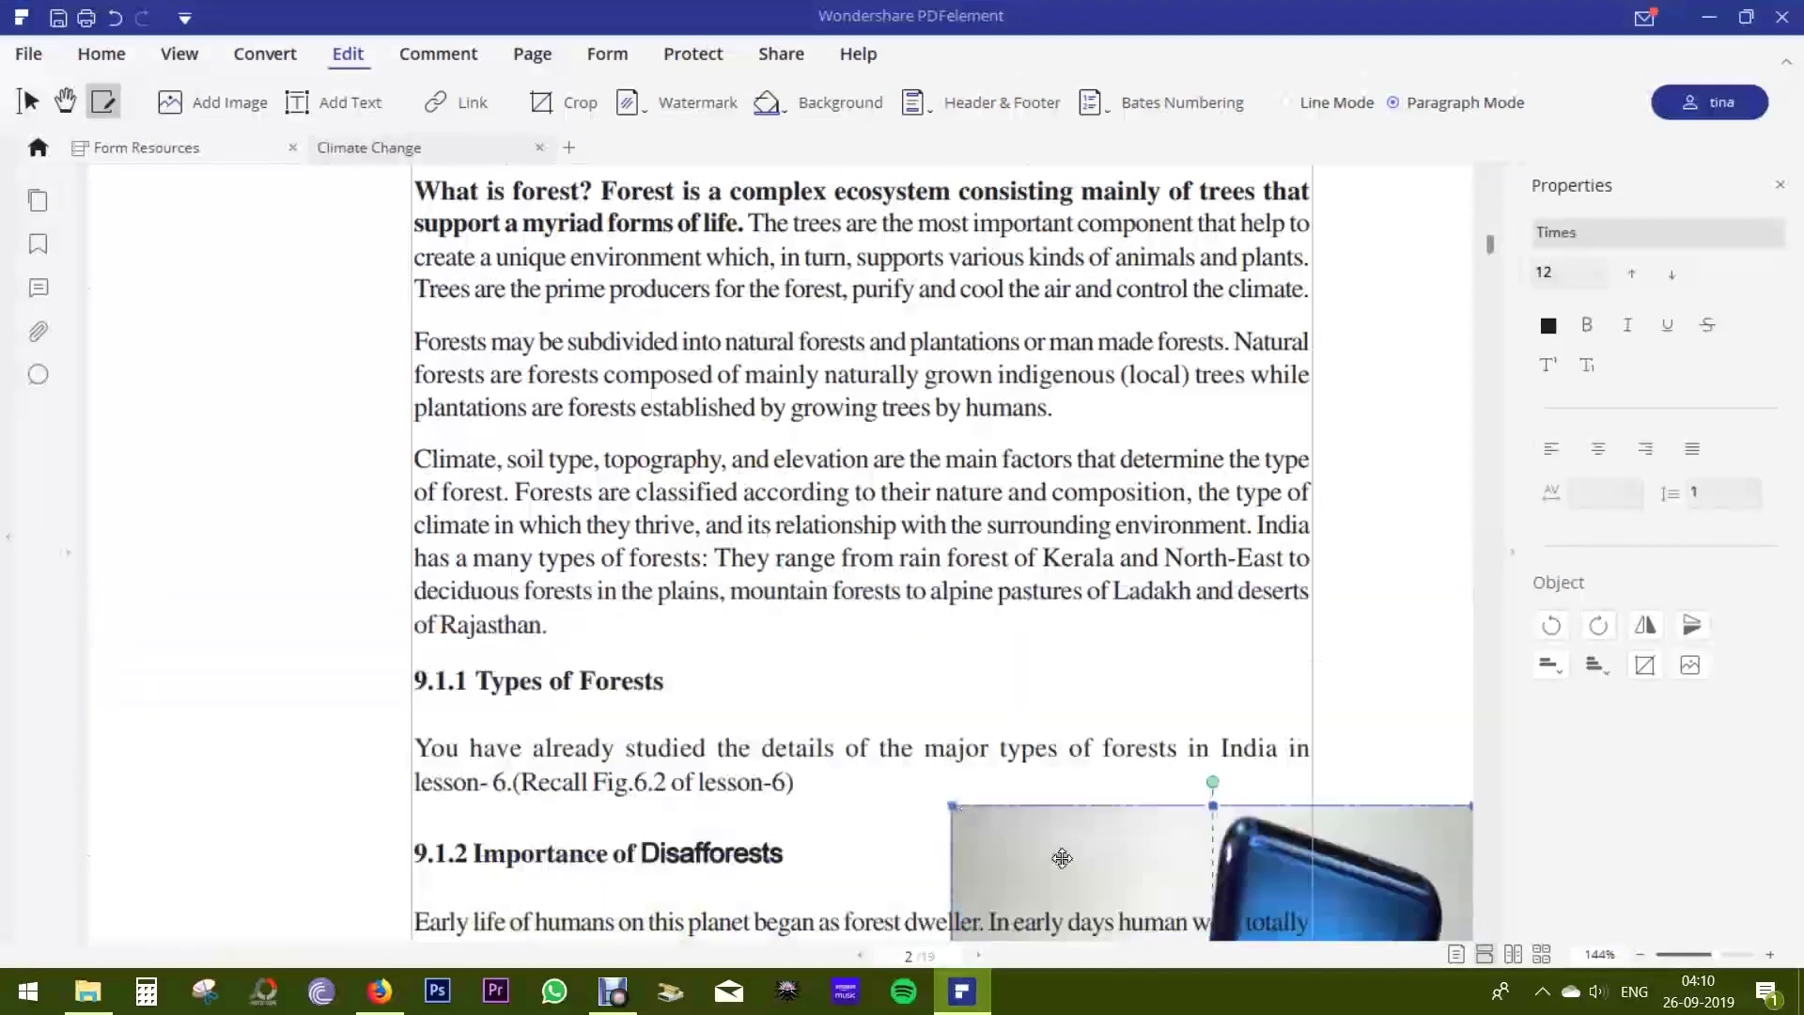
{"action": "left_click_drag", "start_coordinate": [1061, 857], "coordinate": [281, 765]}
{"action": "left_click", "coordinate": [735, 651]}
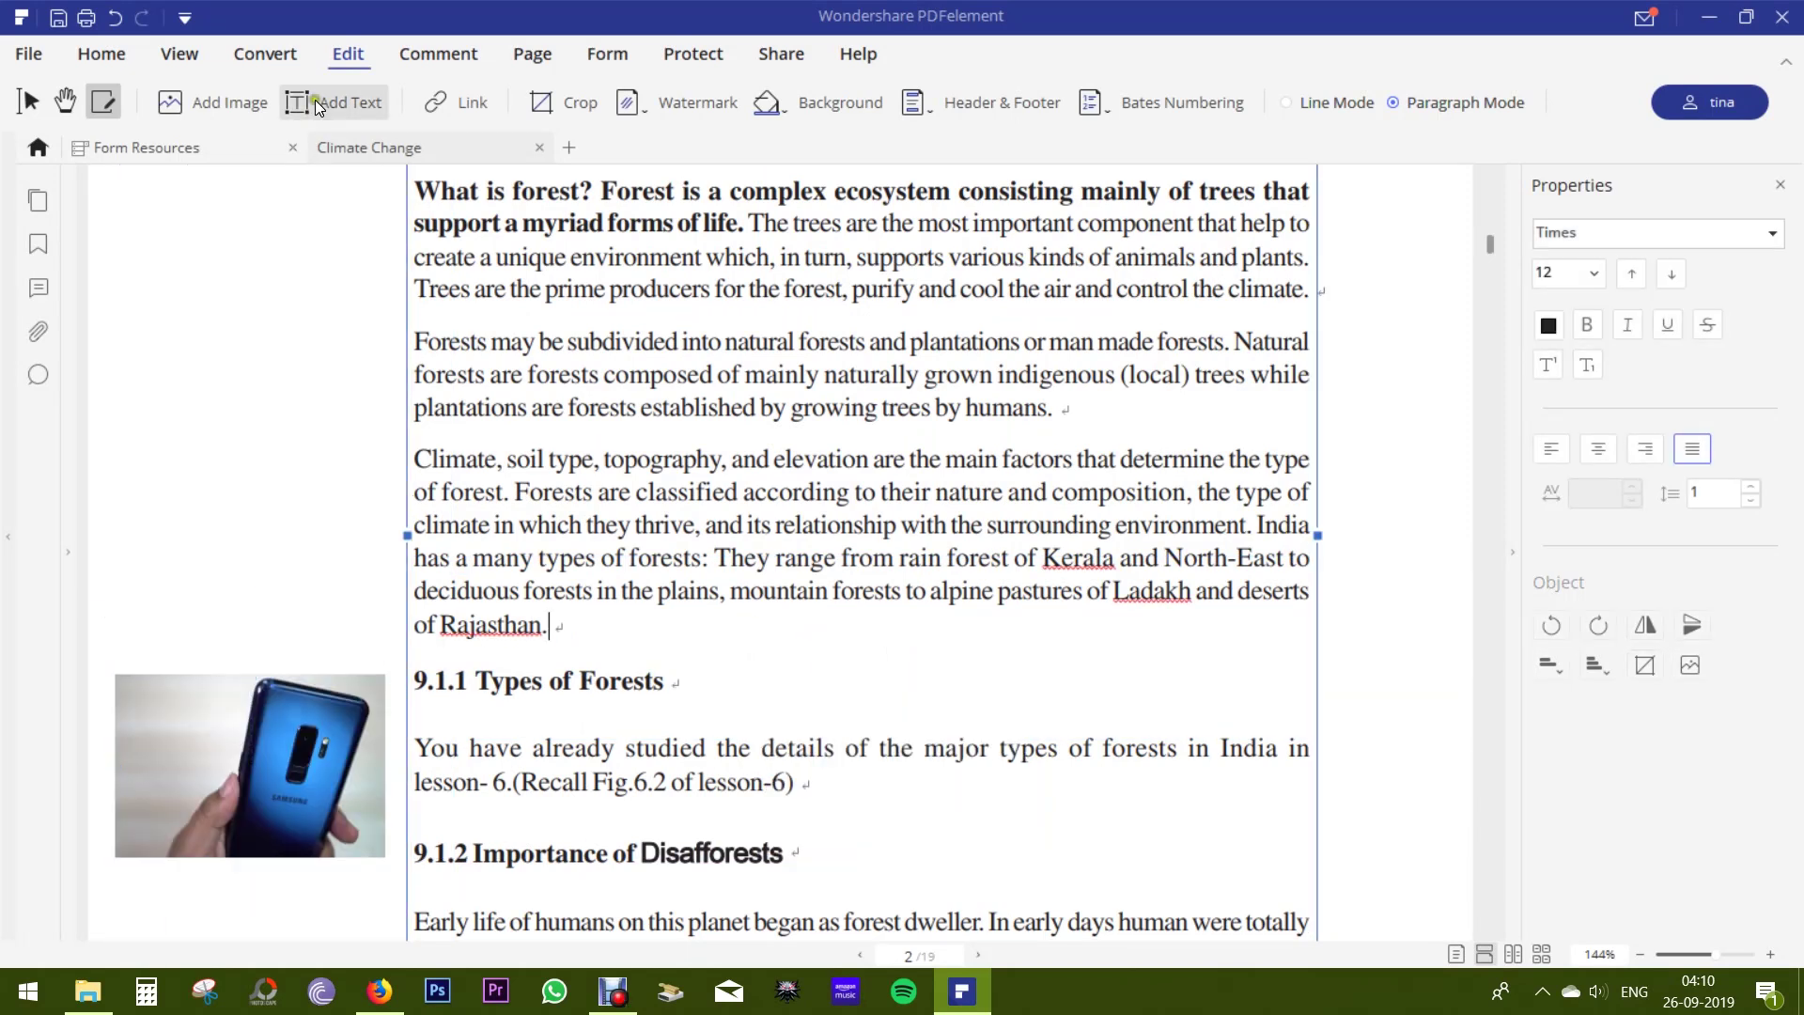
{"action": "left_click", "coordinate": [460, 109]}
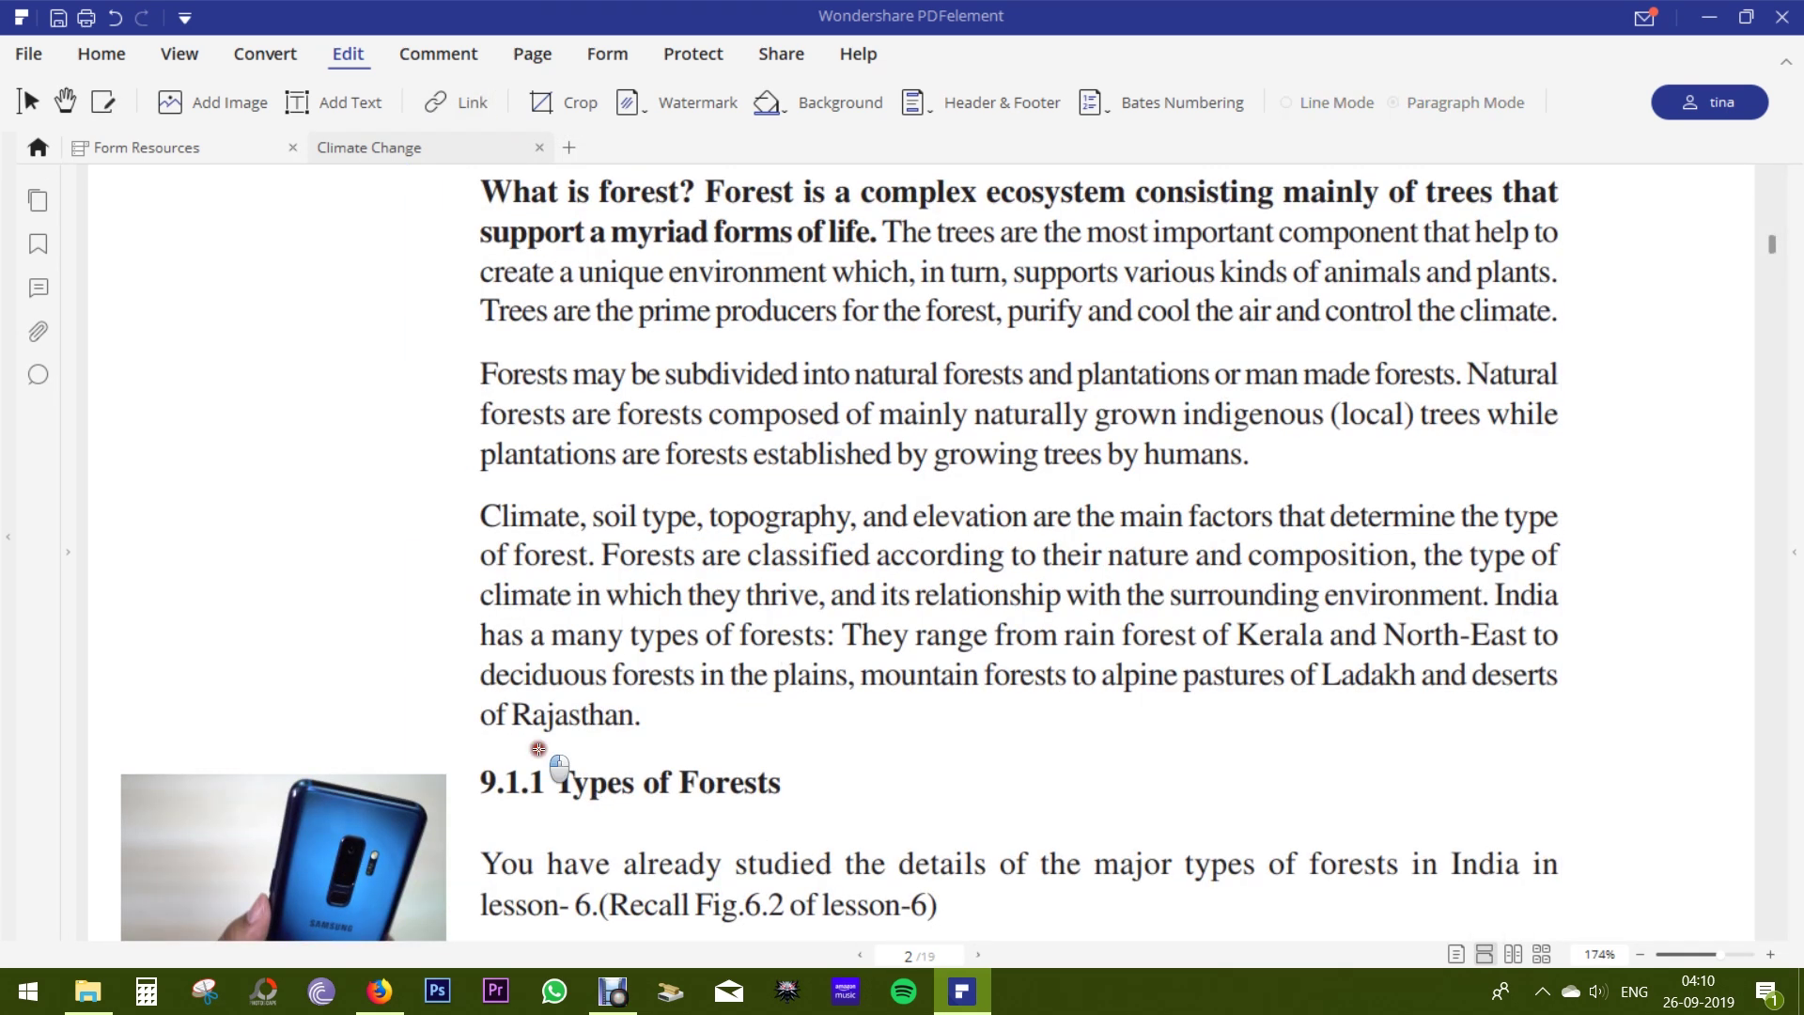
{"action": "left_click_drag", "start_coordinate": [539, 750], "coordinate": [817, 810]}
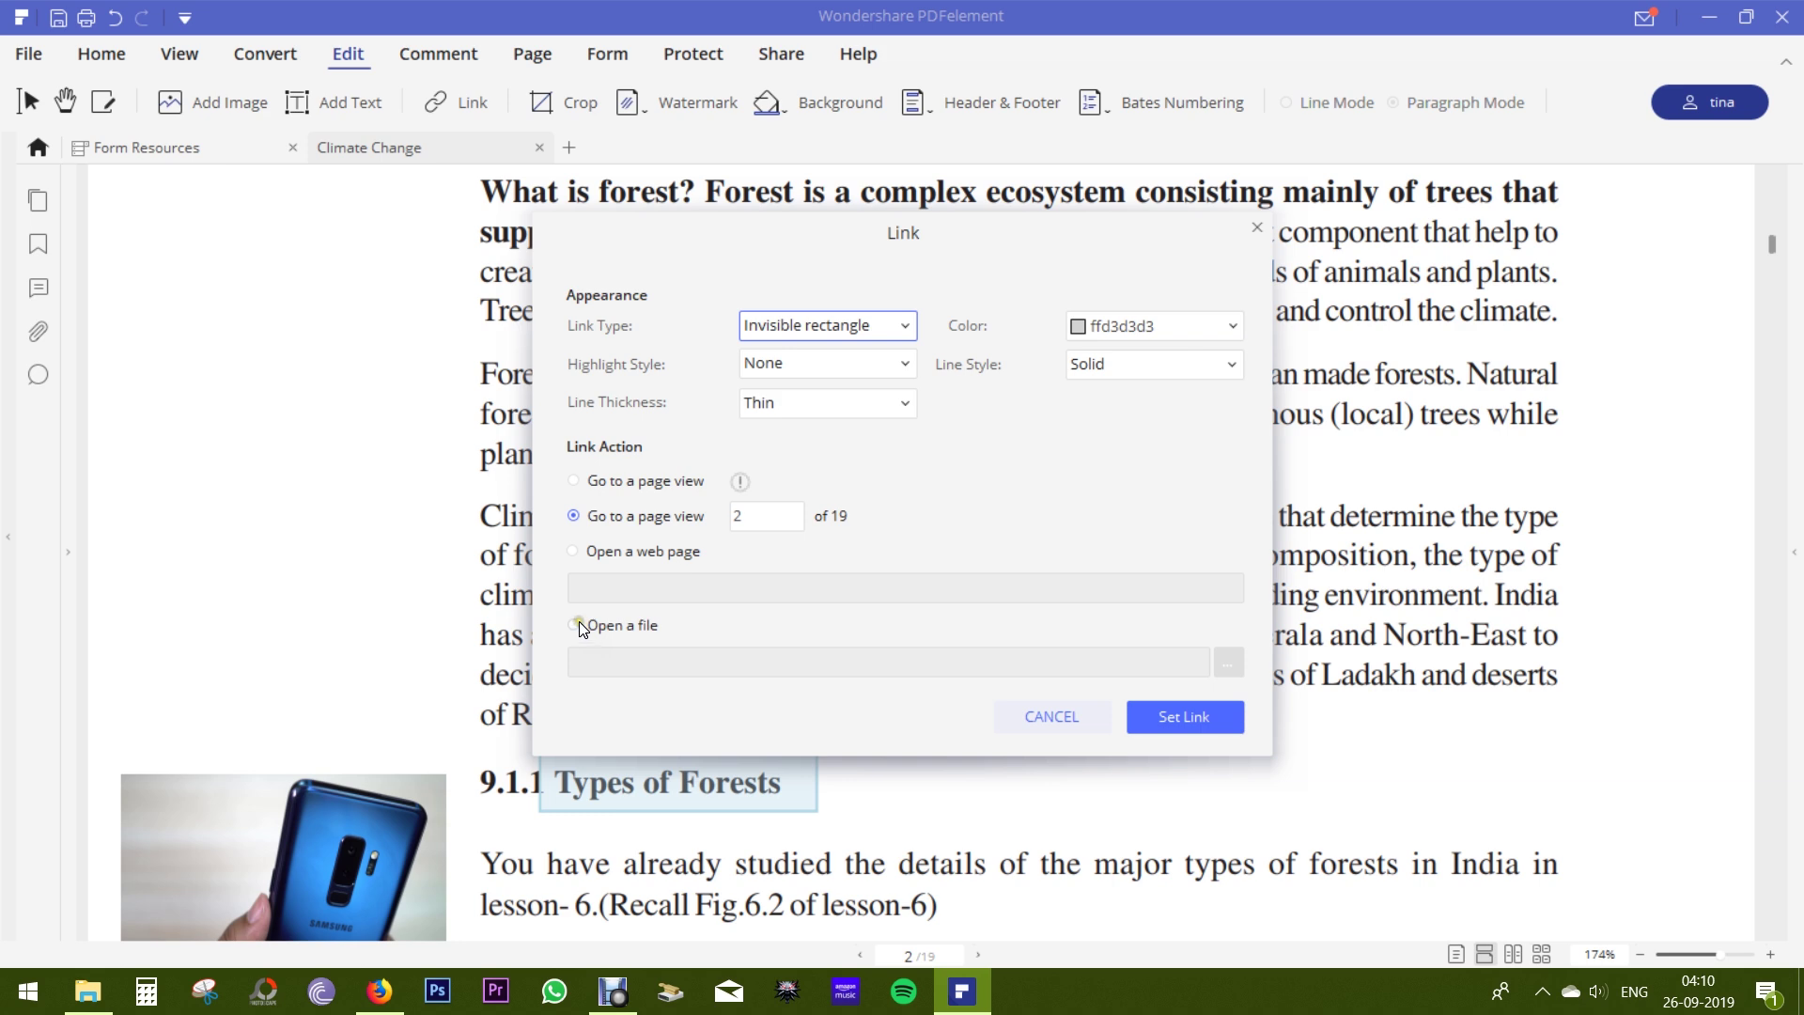
{"action": "left_click", "coordinate": [572, 552]}
{"action": "type", "text": "http://google.com"}
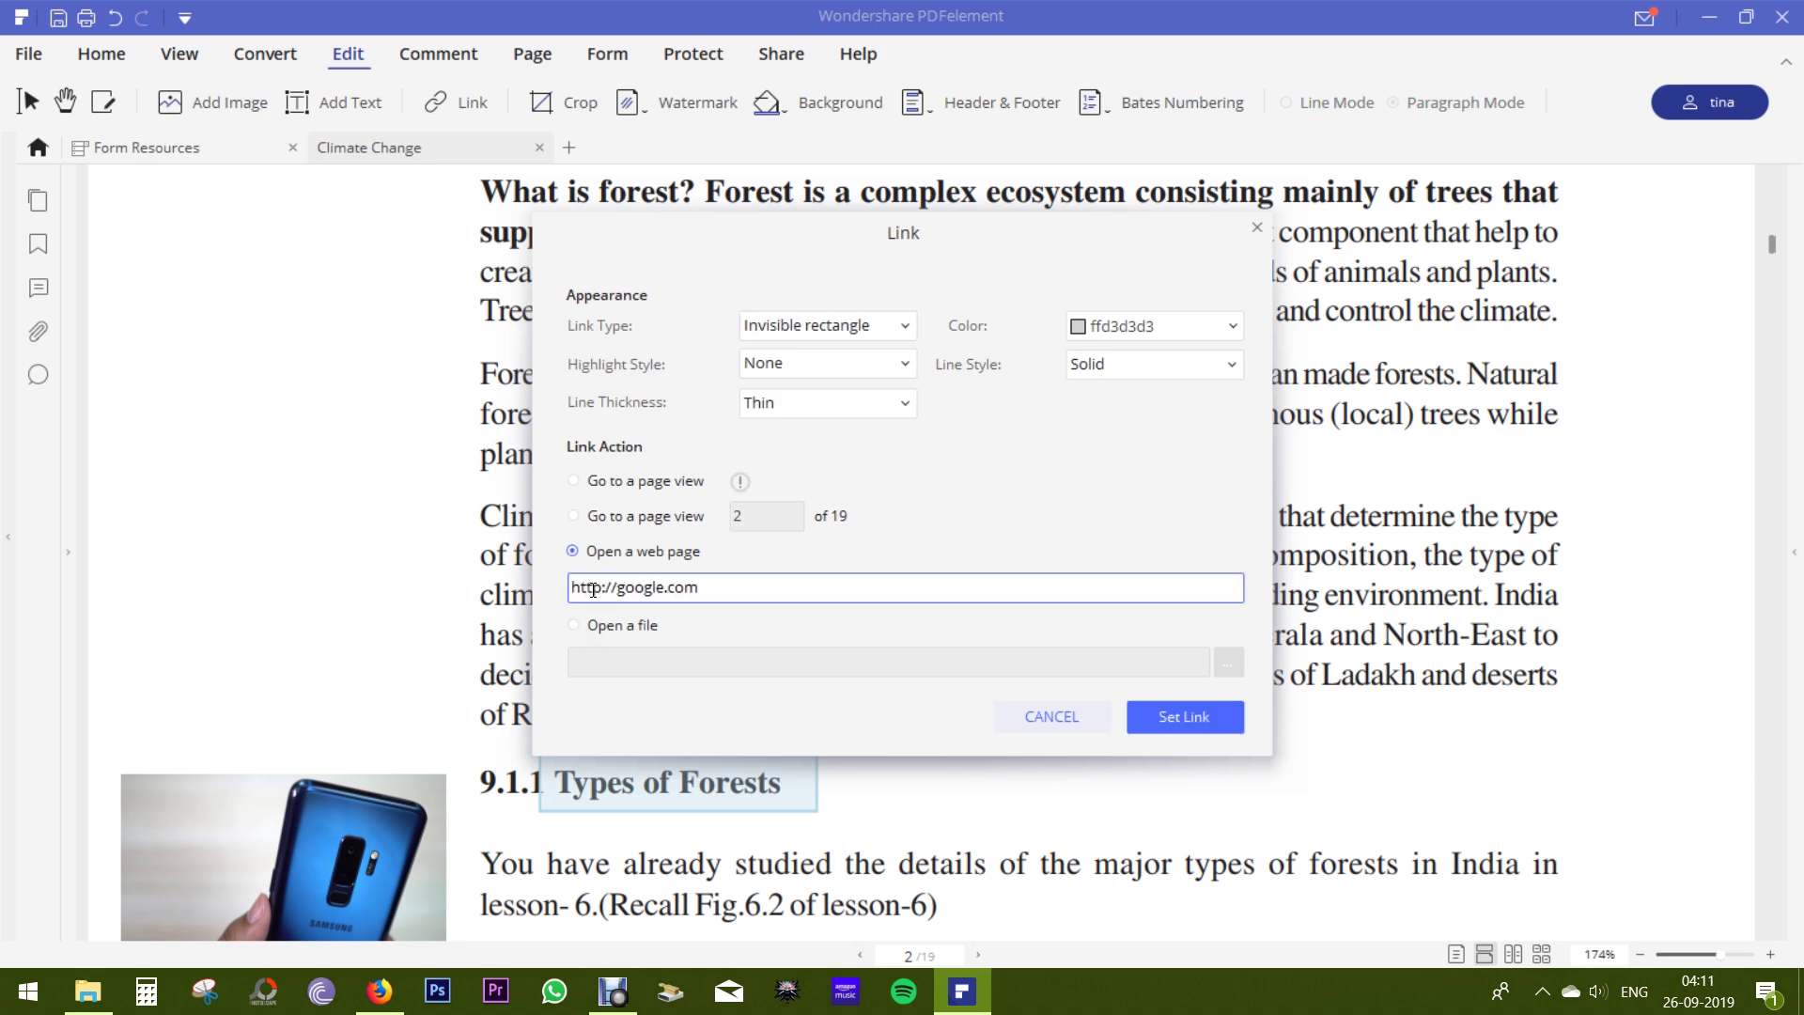
{"action": "key", "text": "Return"}
Test the heading link in Firefox, allowing it to open, then return to the PDF.
{"action": "mouse_move", "coordinate": [703, 800]}
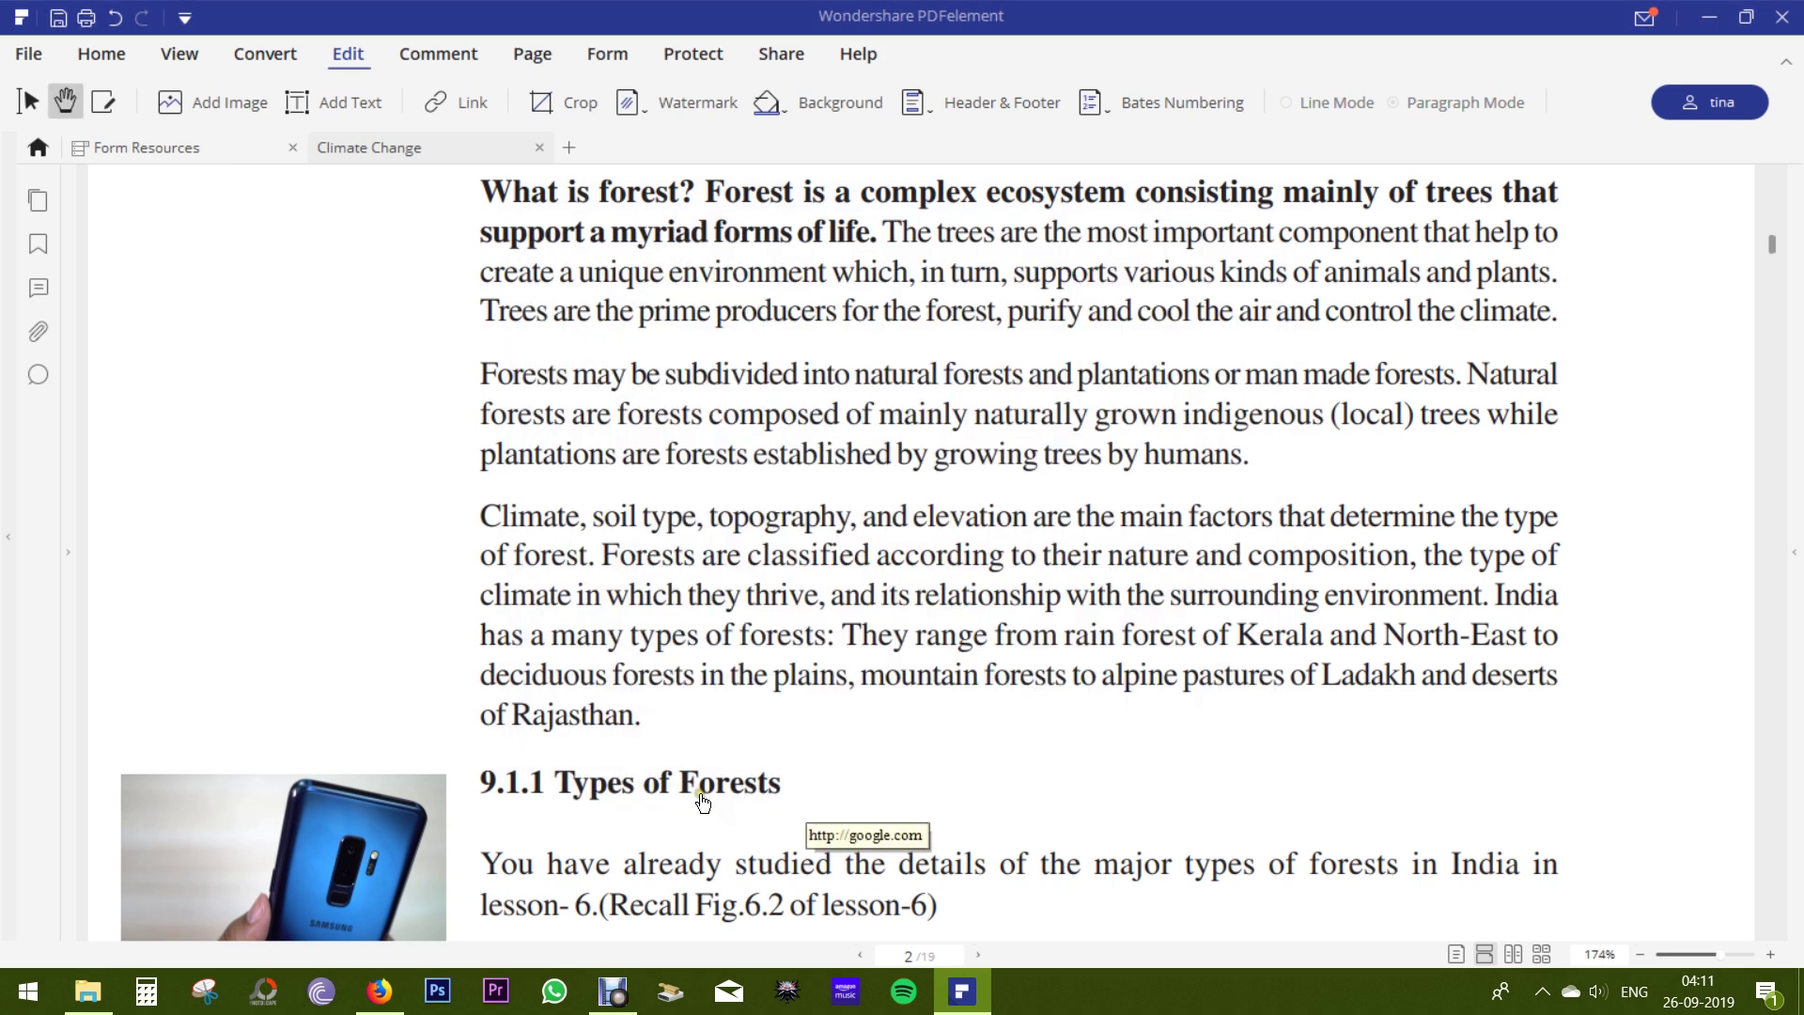
{"action": "left_click", "coordinate": [723, 798]}
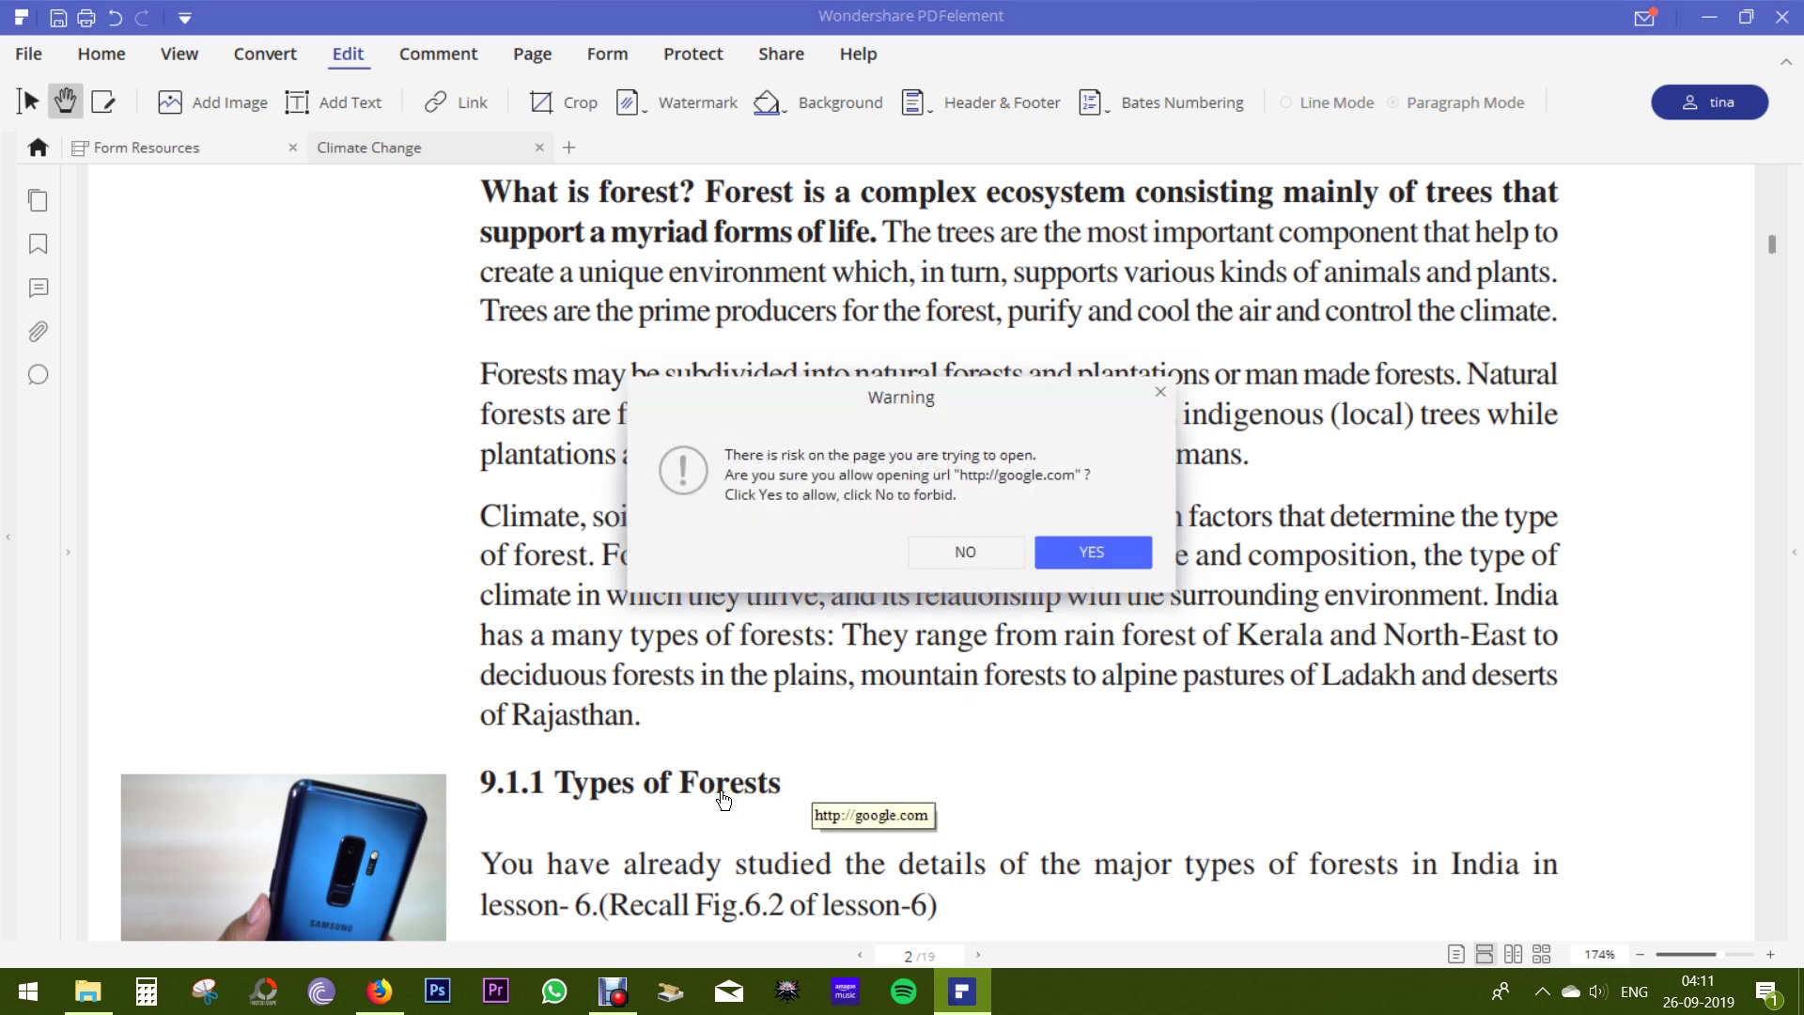
{"action": "left_click", "coordinate": [1108, 547]}
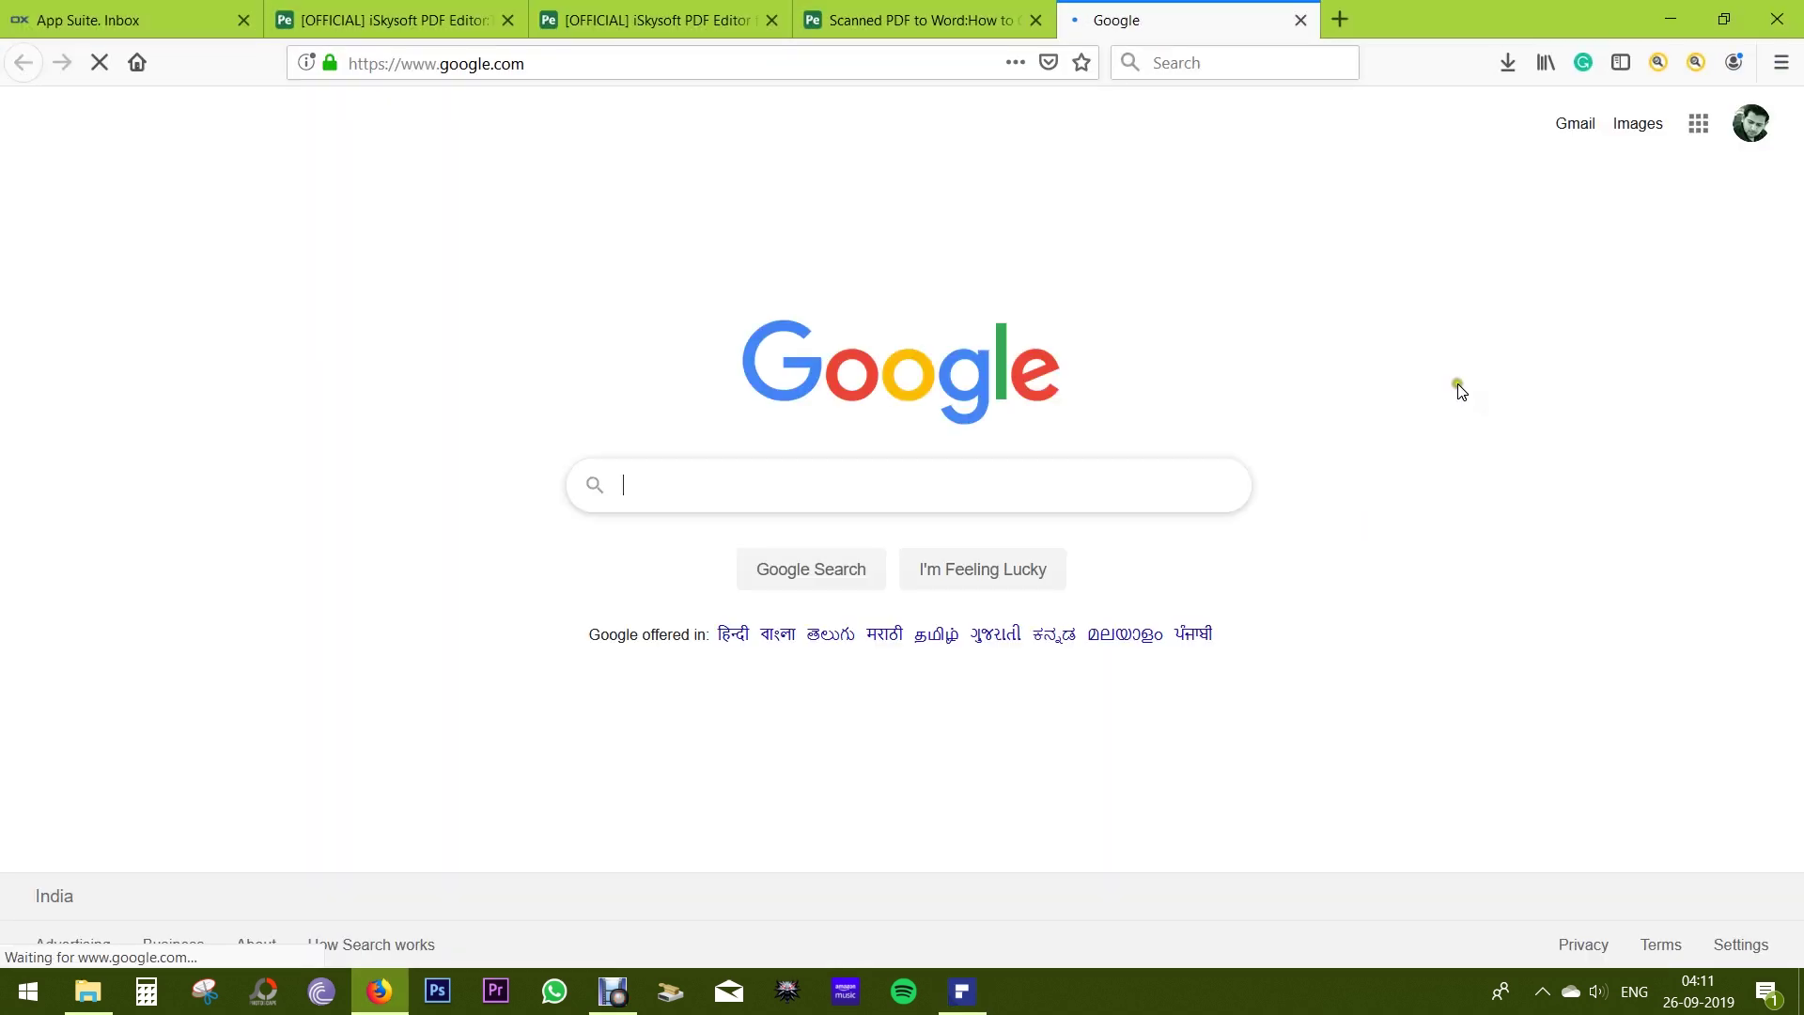
{"action": "left_click", "coordinate": [1668, 13]}
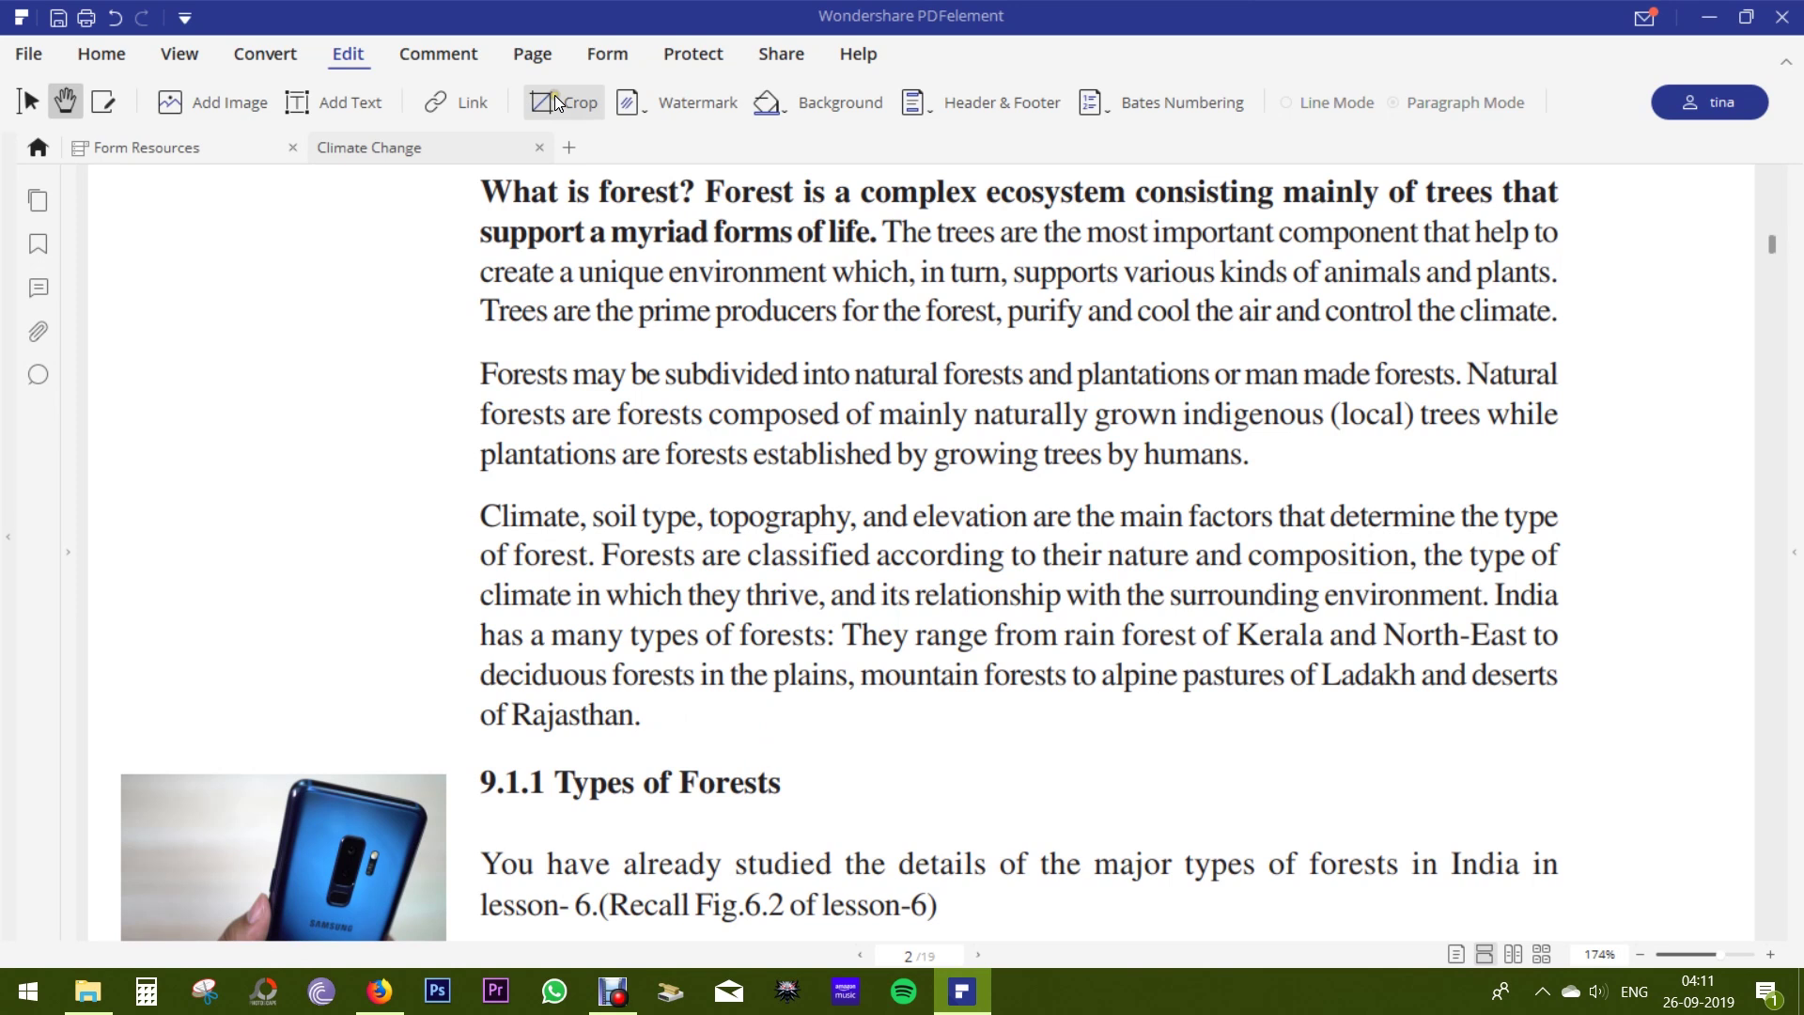
{"action": "left_click", "coordinate": [687, 109]}
Insert 'hello there how are you doing' into the paragraph before 'according'.
{"action": "left_click", "coordinate": [115, 103]}
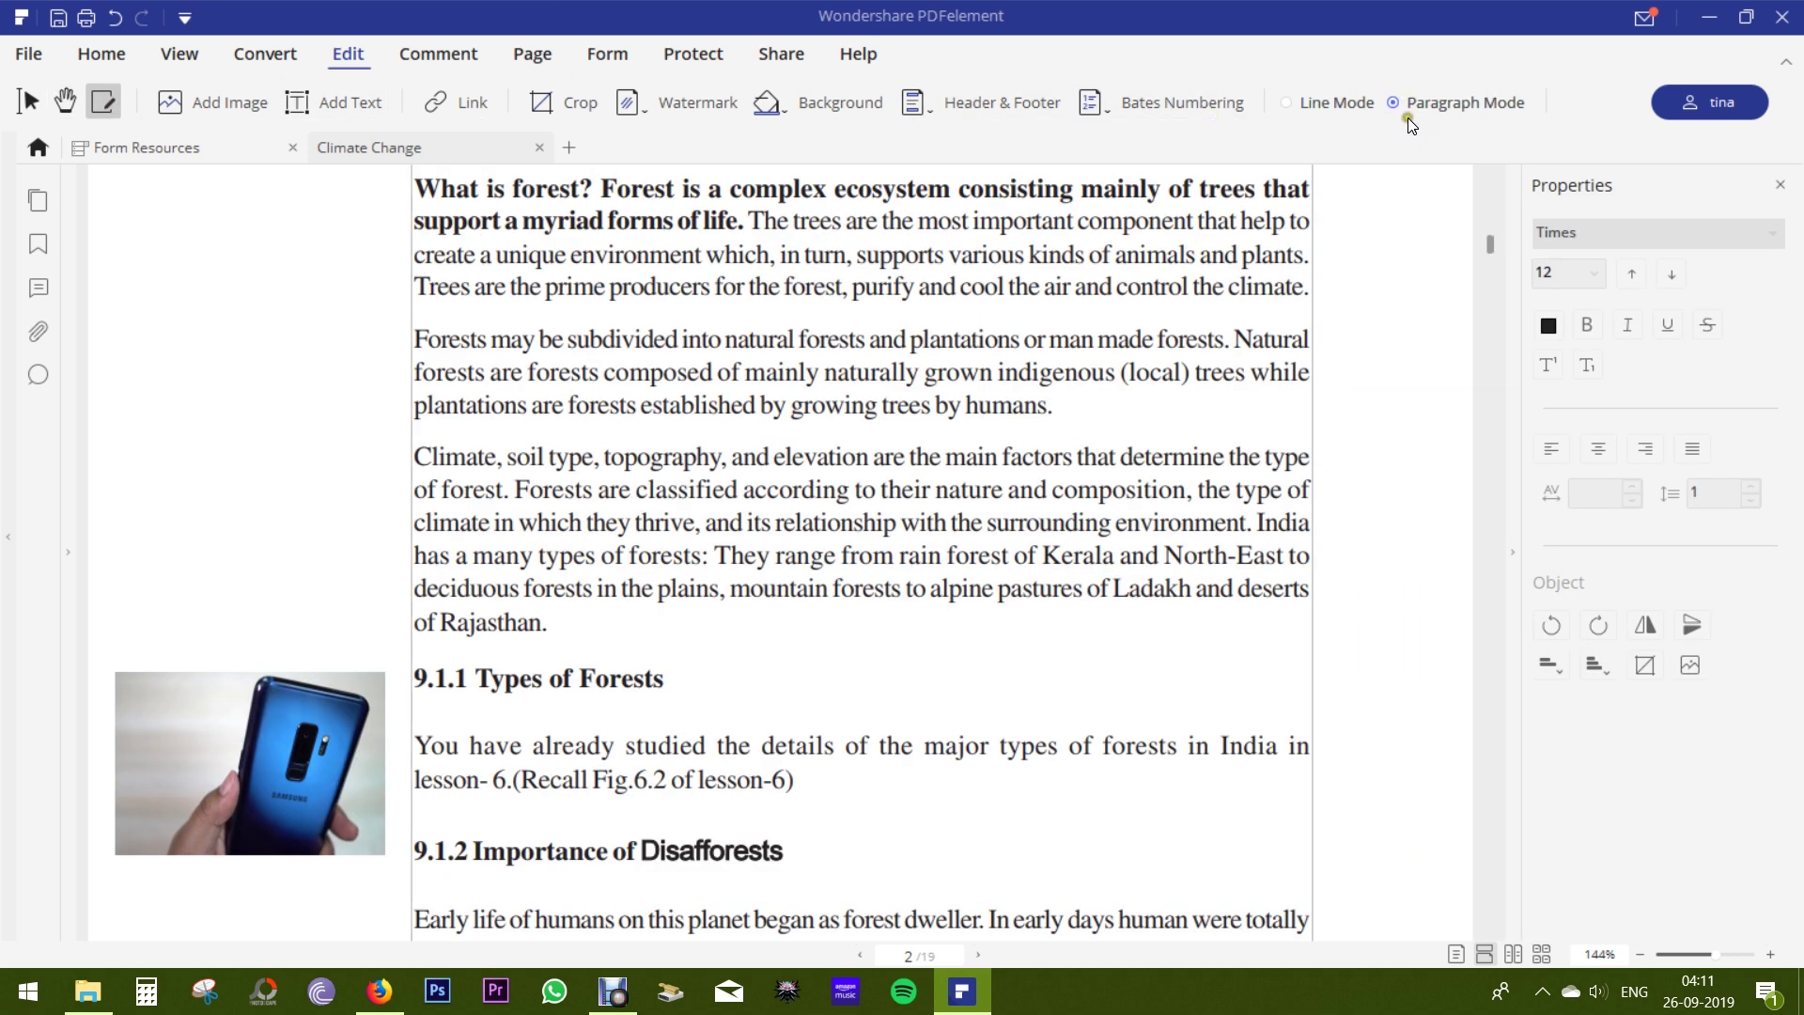
{"action": "left_click", "coordinate": [744, 490]}
{"action": "type", "text": "hello"}
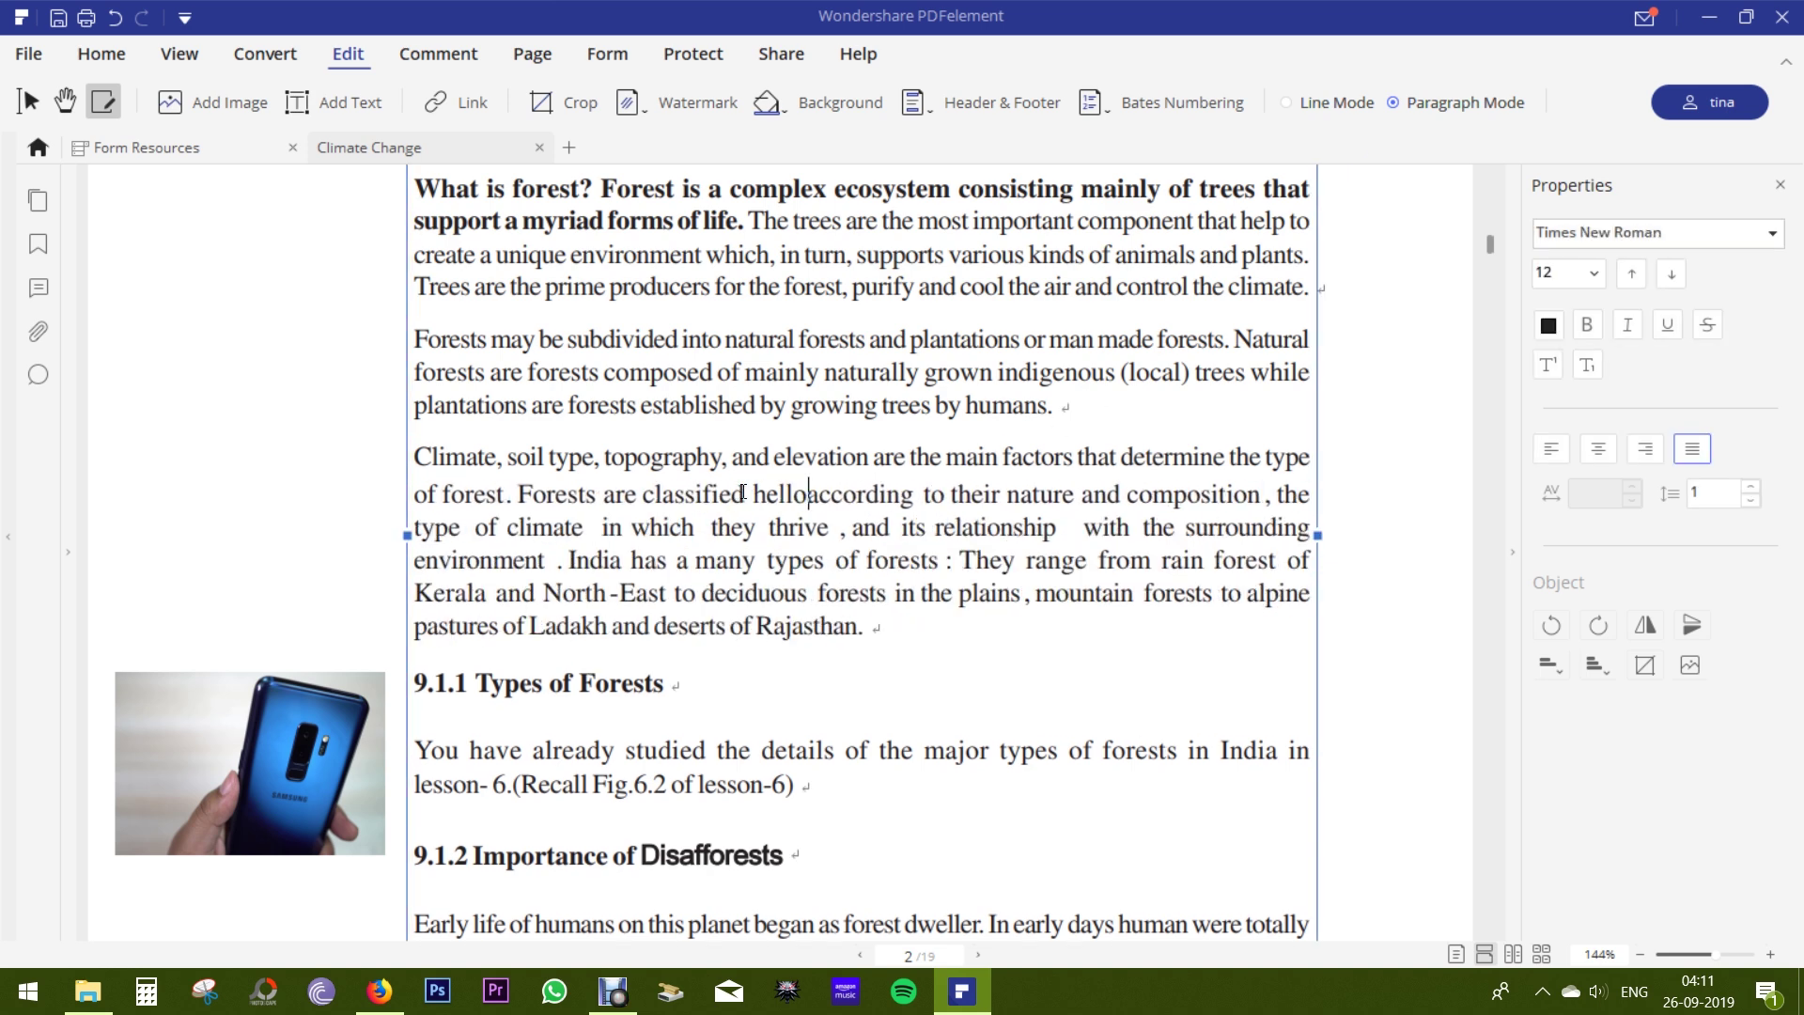
{"action": "type", "text": " there "}
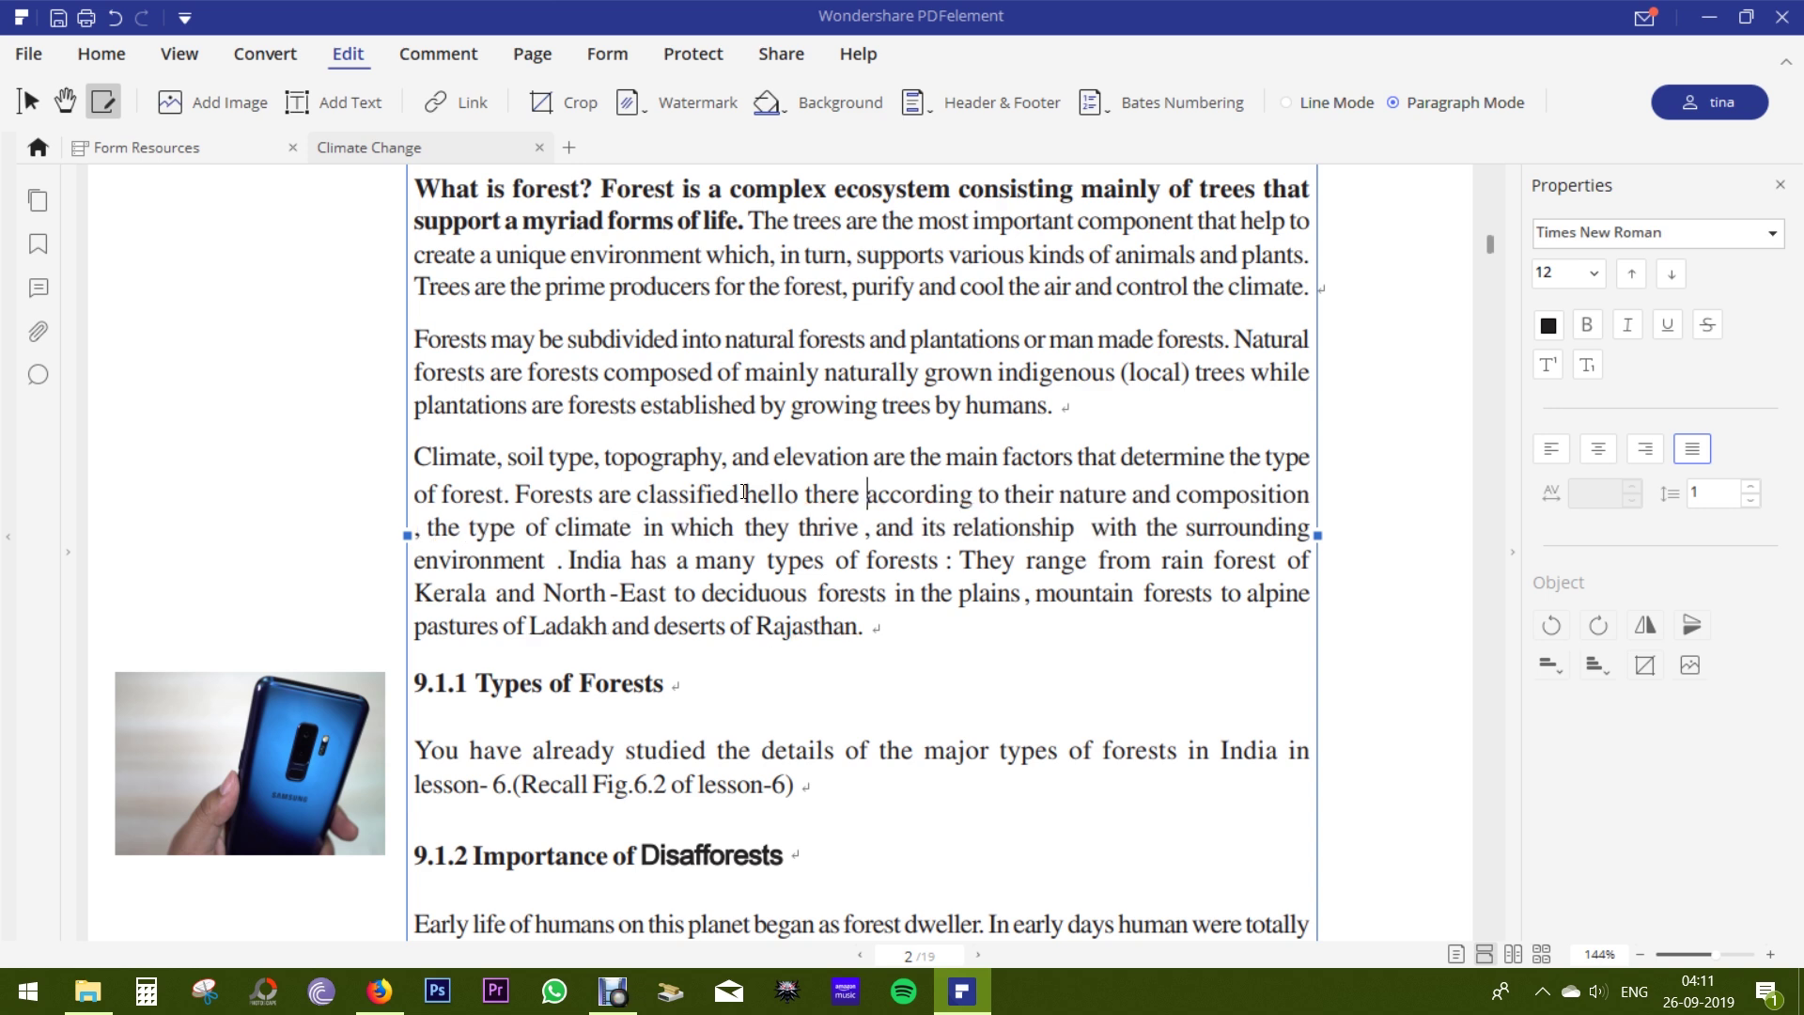
{"action": "type", "text": "how are you do"}
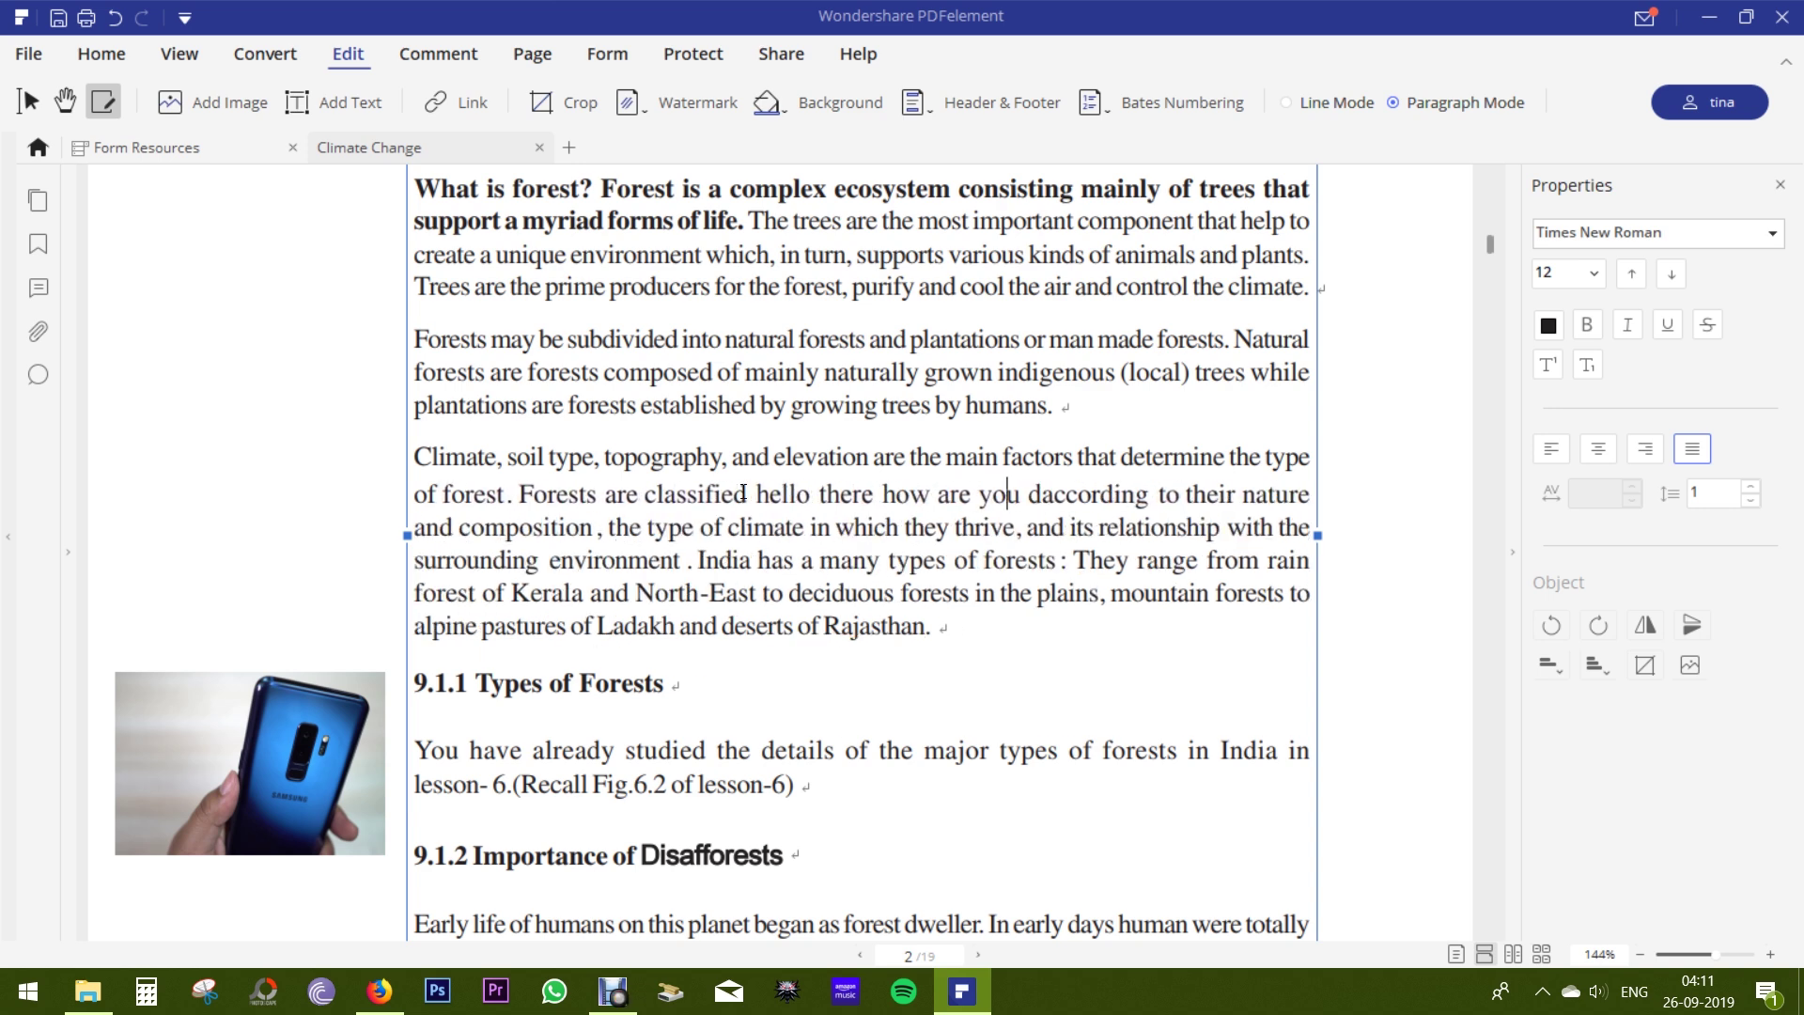
{"action": "type", "text": "ing"}
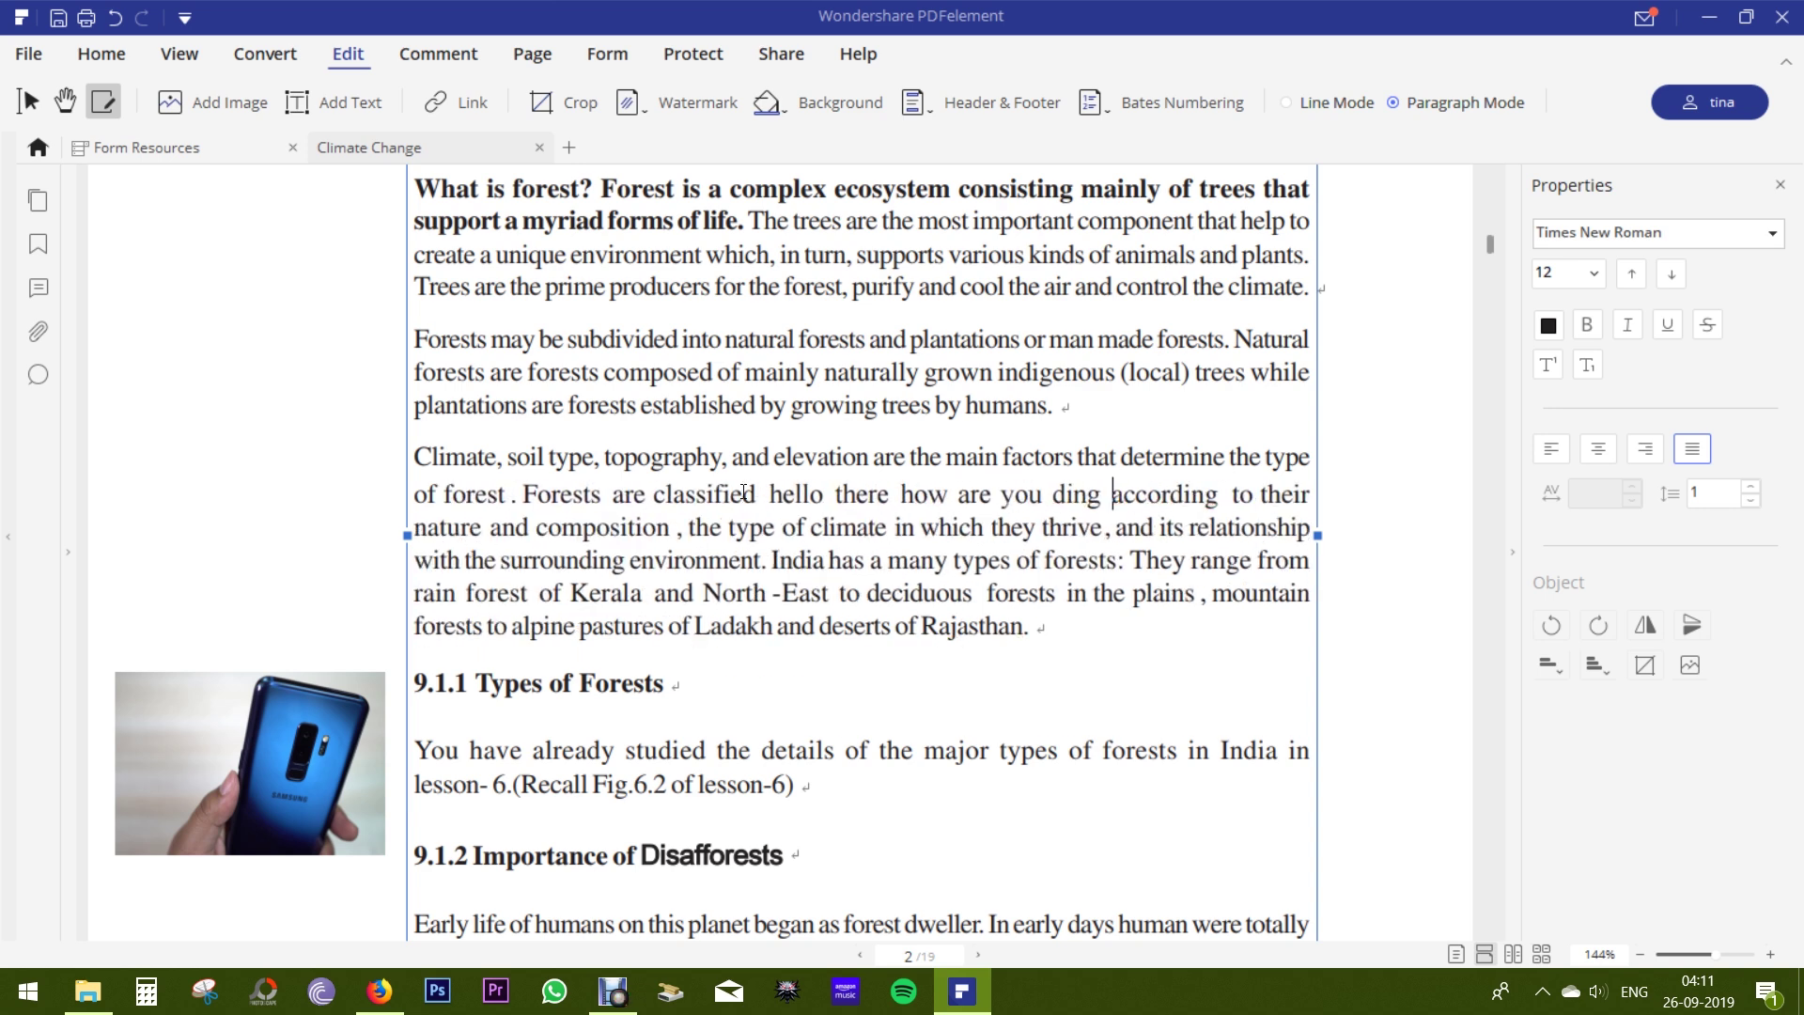
{"action": "key", "text": "Left"}
{"action": "key", "text": "Left"}
{"action": "key", "text": "Left"}
{"action": "key", "text": "Left"}
{"action": "type", "text": "o"}
In Line Mode, type 'hi how are you' into the plantations line.
{"action": "left_click", "coordinate": [1289, 103]}
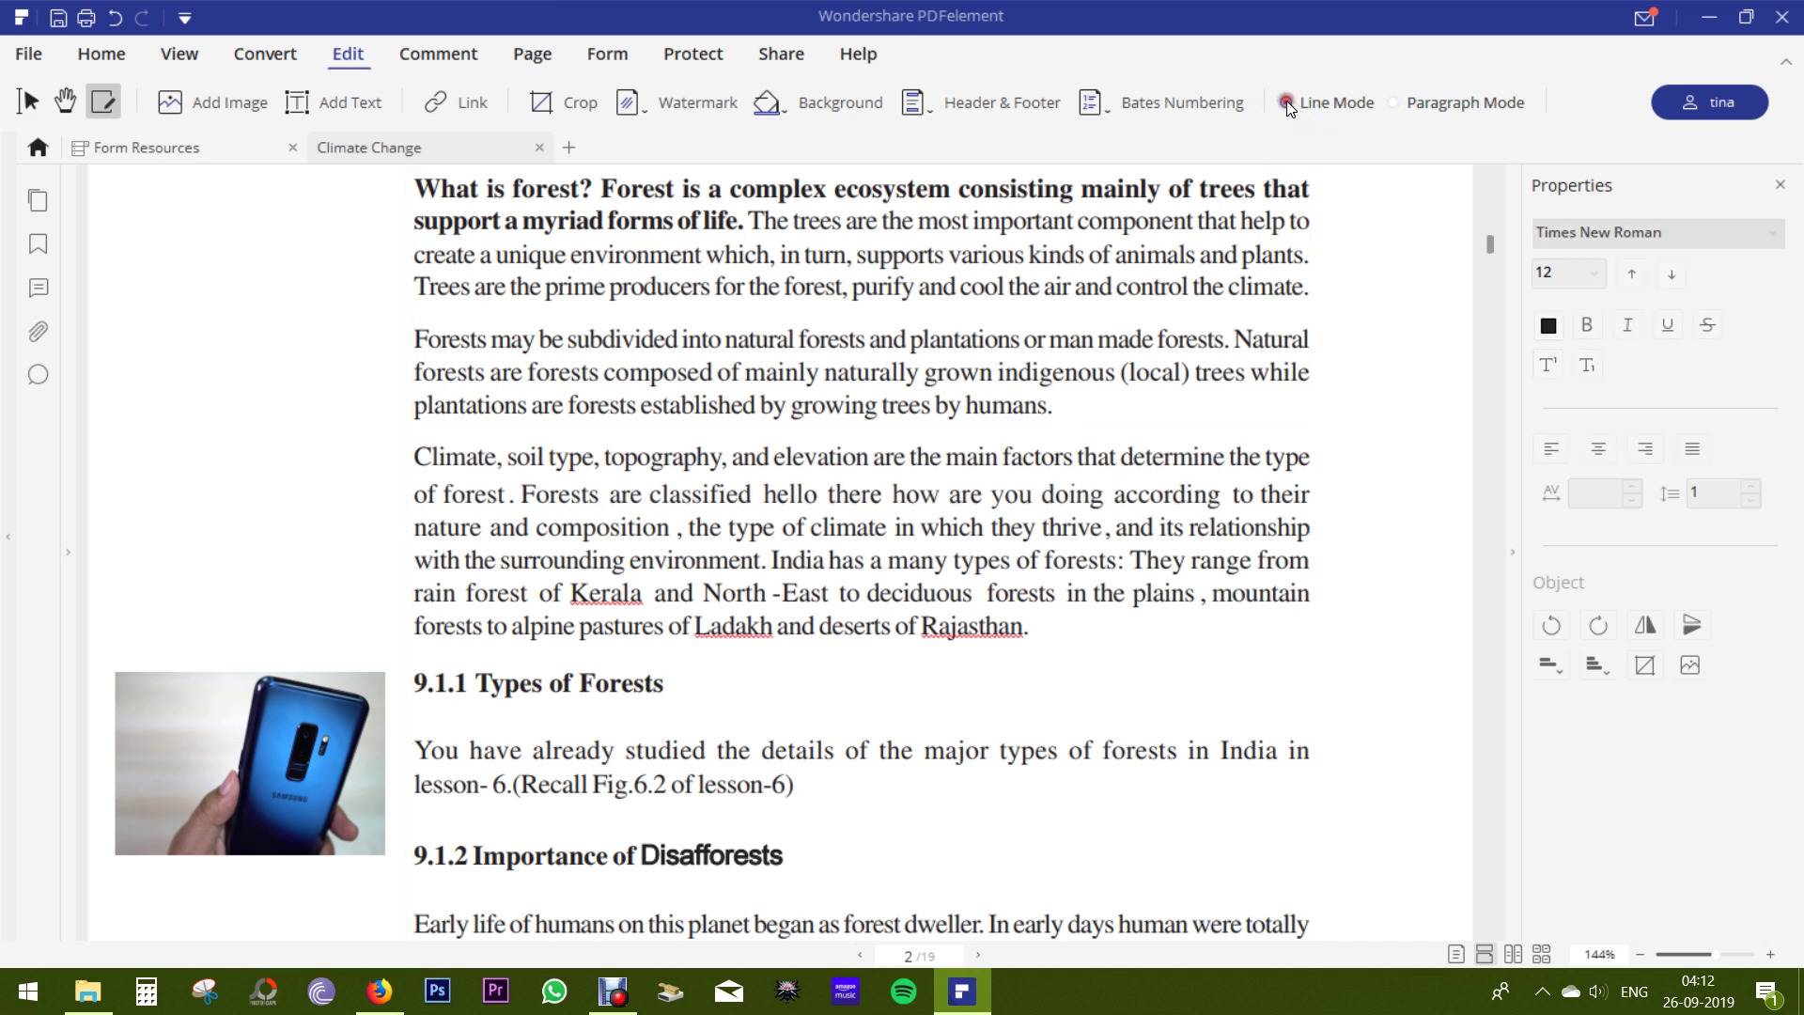
{"action": "left_click", "coordinate": [797, 408]}
{"action": "type", "text": "hi how are you doin"}
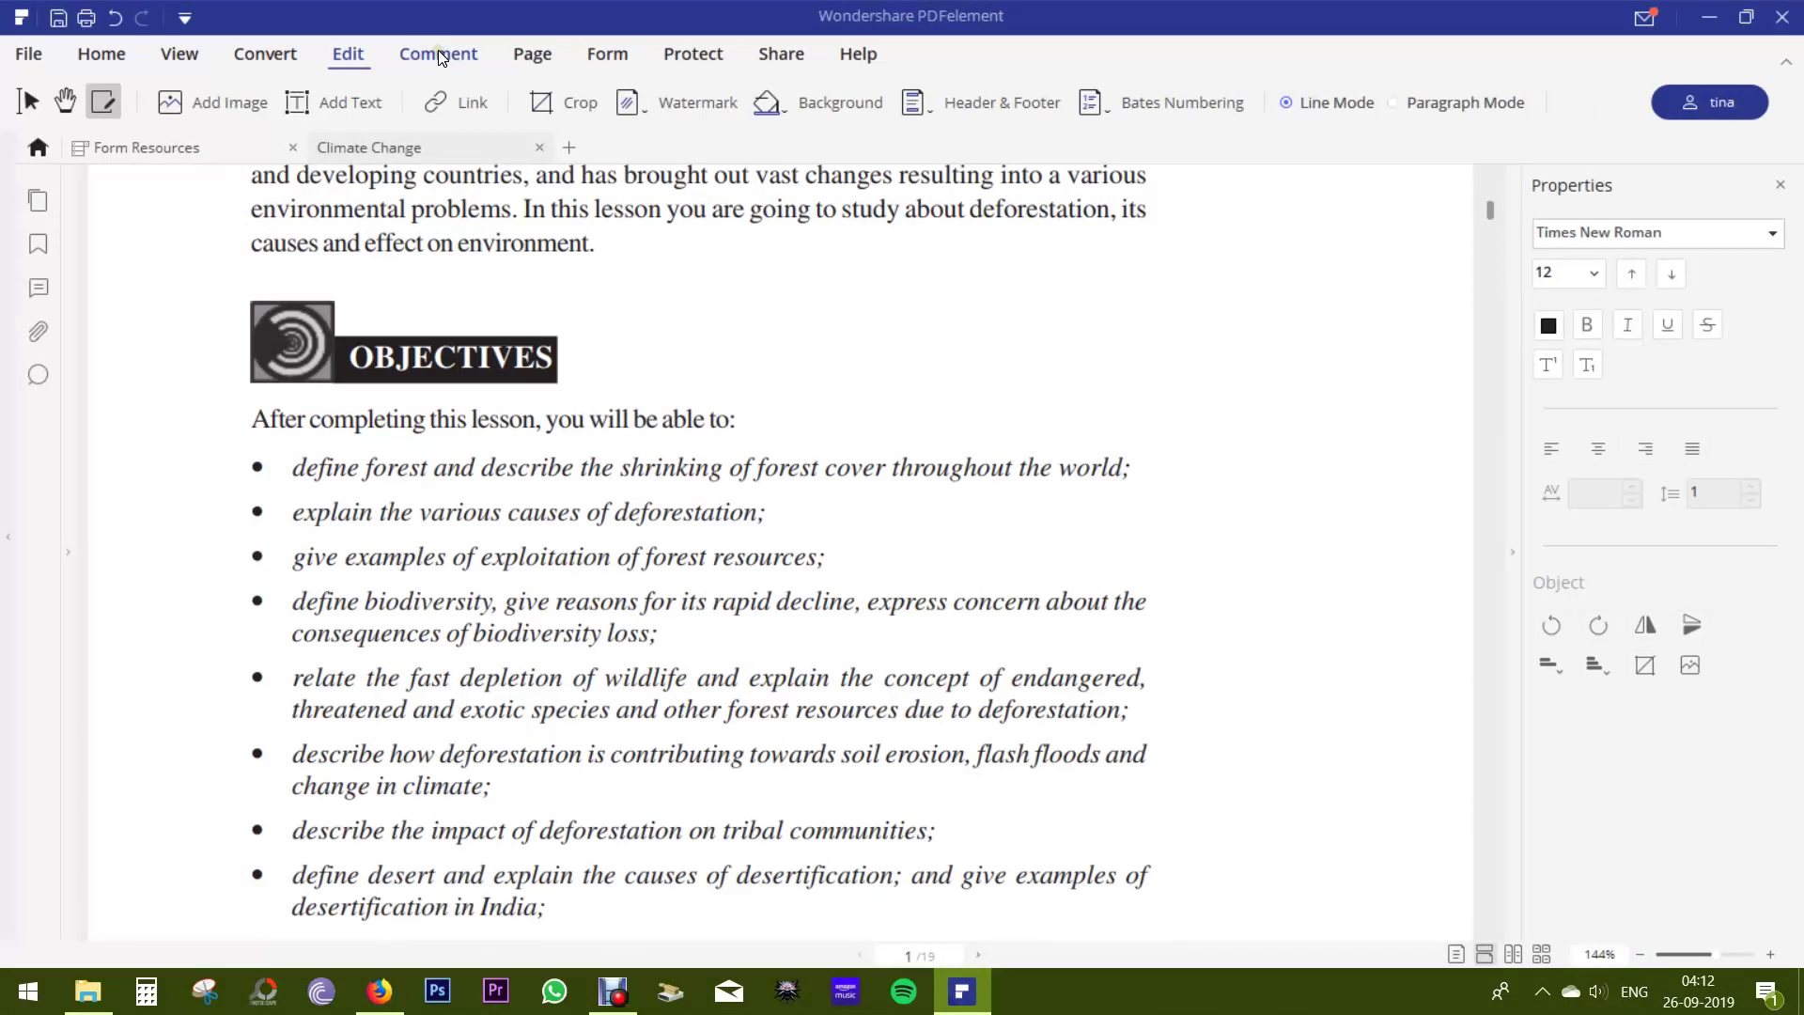
{"action": "left_click", "coordinate": [439, 55]}
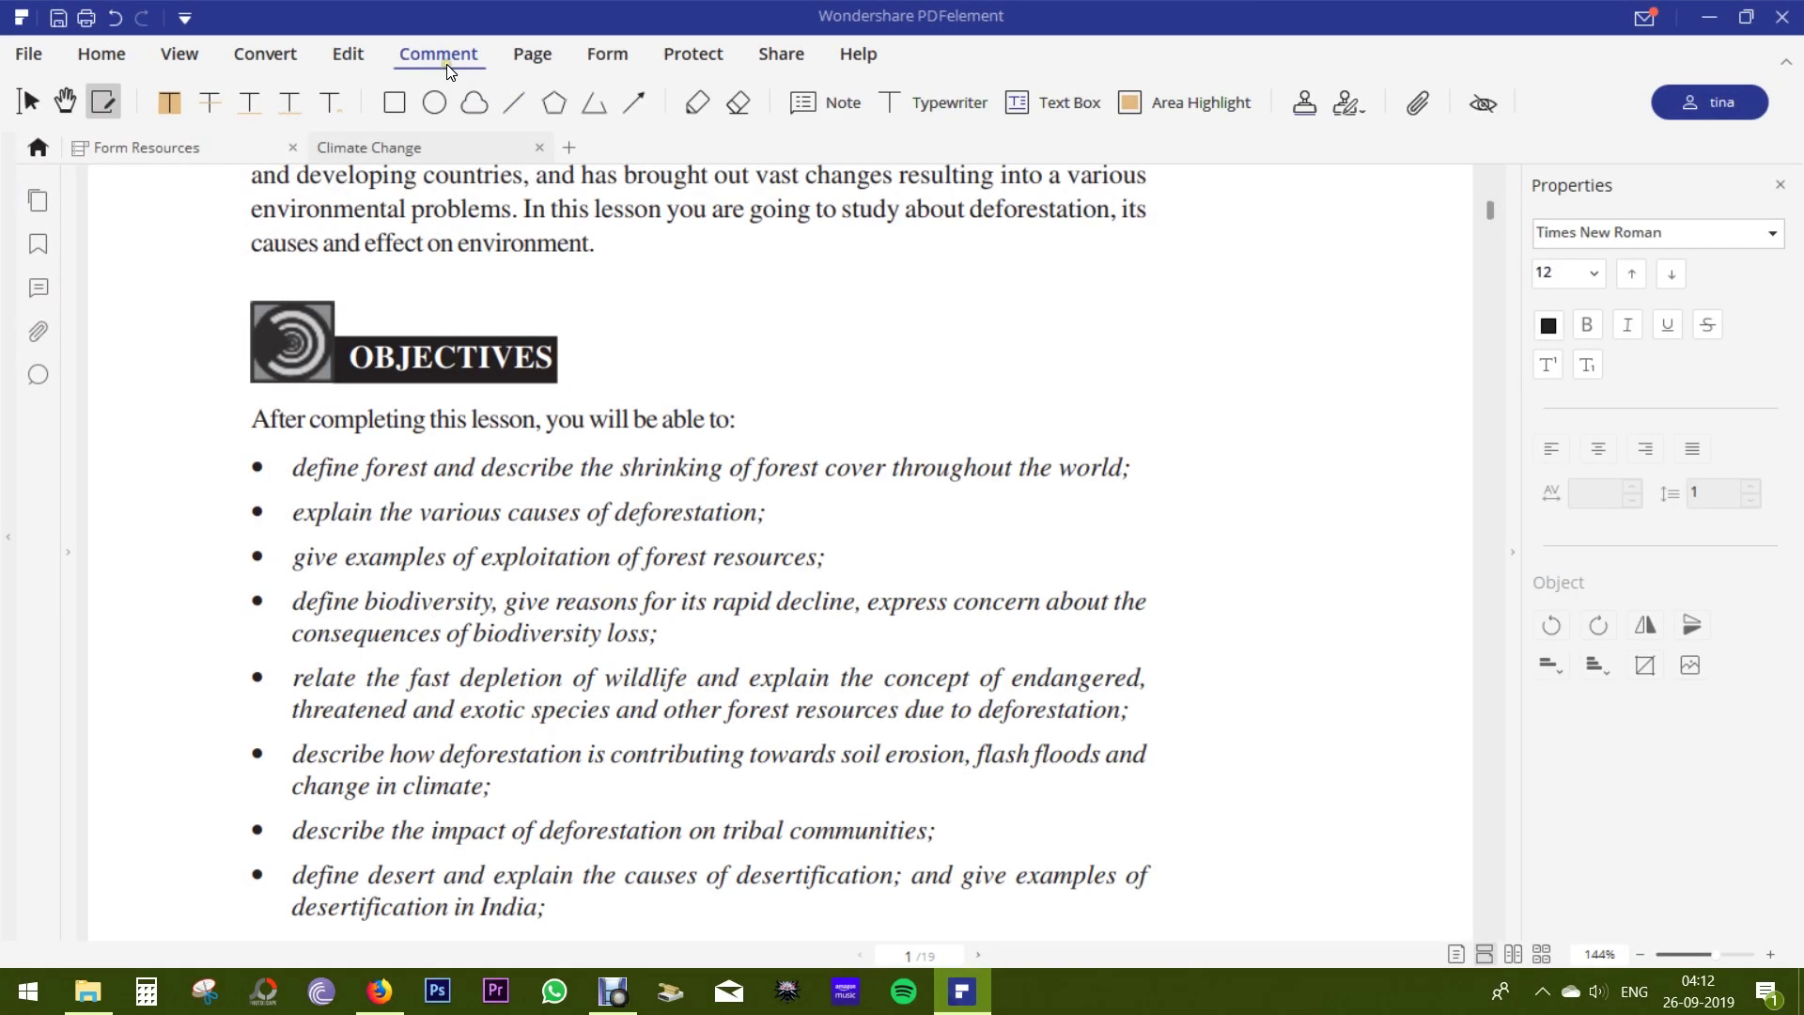
Highlight 'define forest', add a 'define please' sticky note, and restore the red 'hi hello' box.
{"action": "left_click", "coordinate": [1170, 103]}
{"action": "left_click_drag", "start_coordinate": [333, 510], "coordinate": [503, 543]}
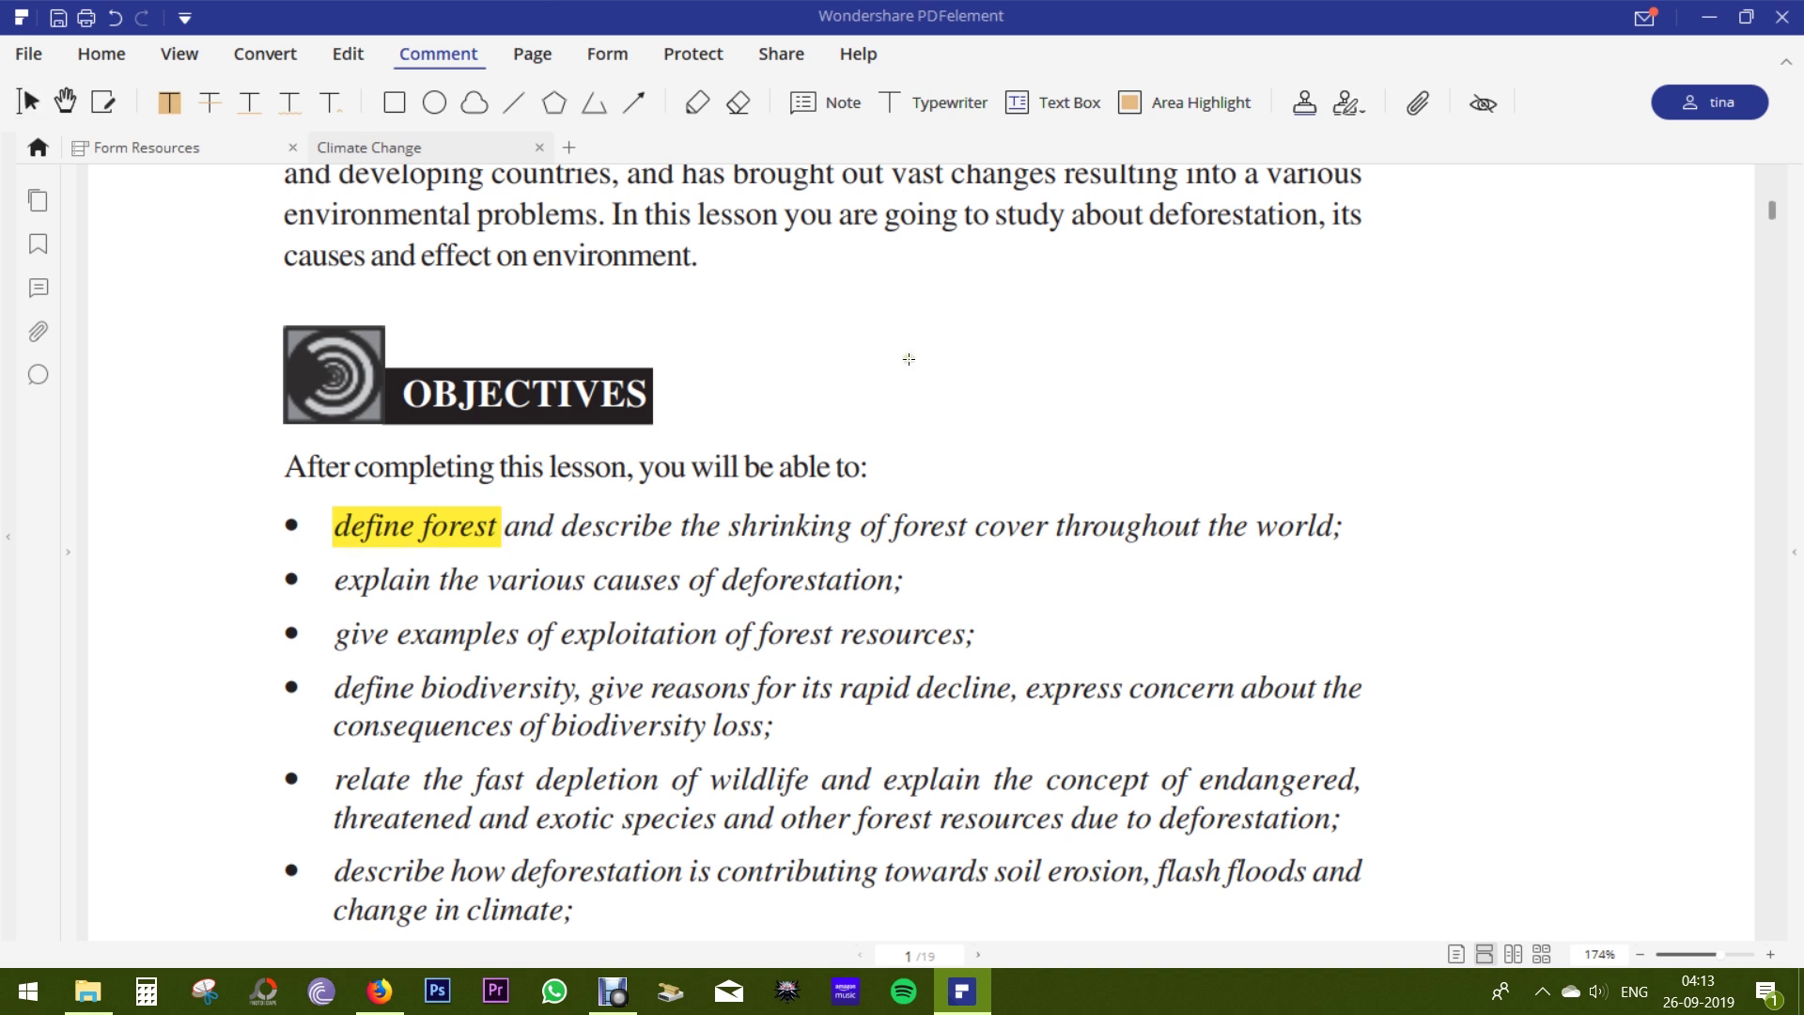
{"action": "left_click", "coordinate": [837, 107]}
{"action": "left_click", "coordinate": [502, 508]}
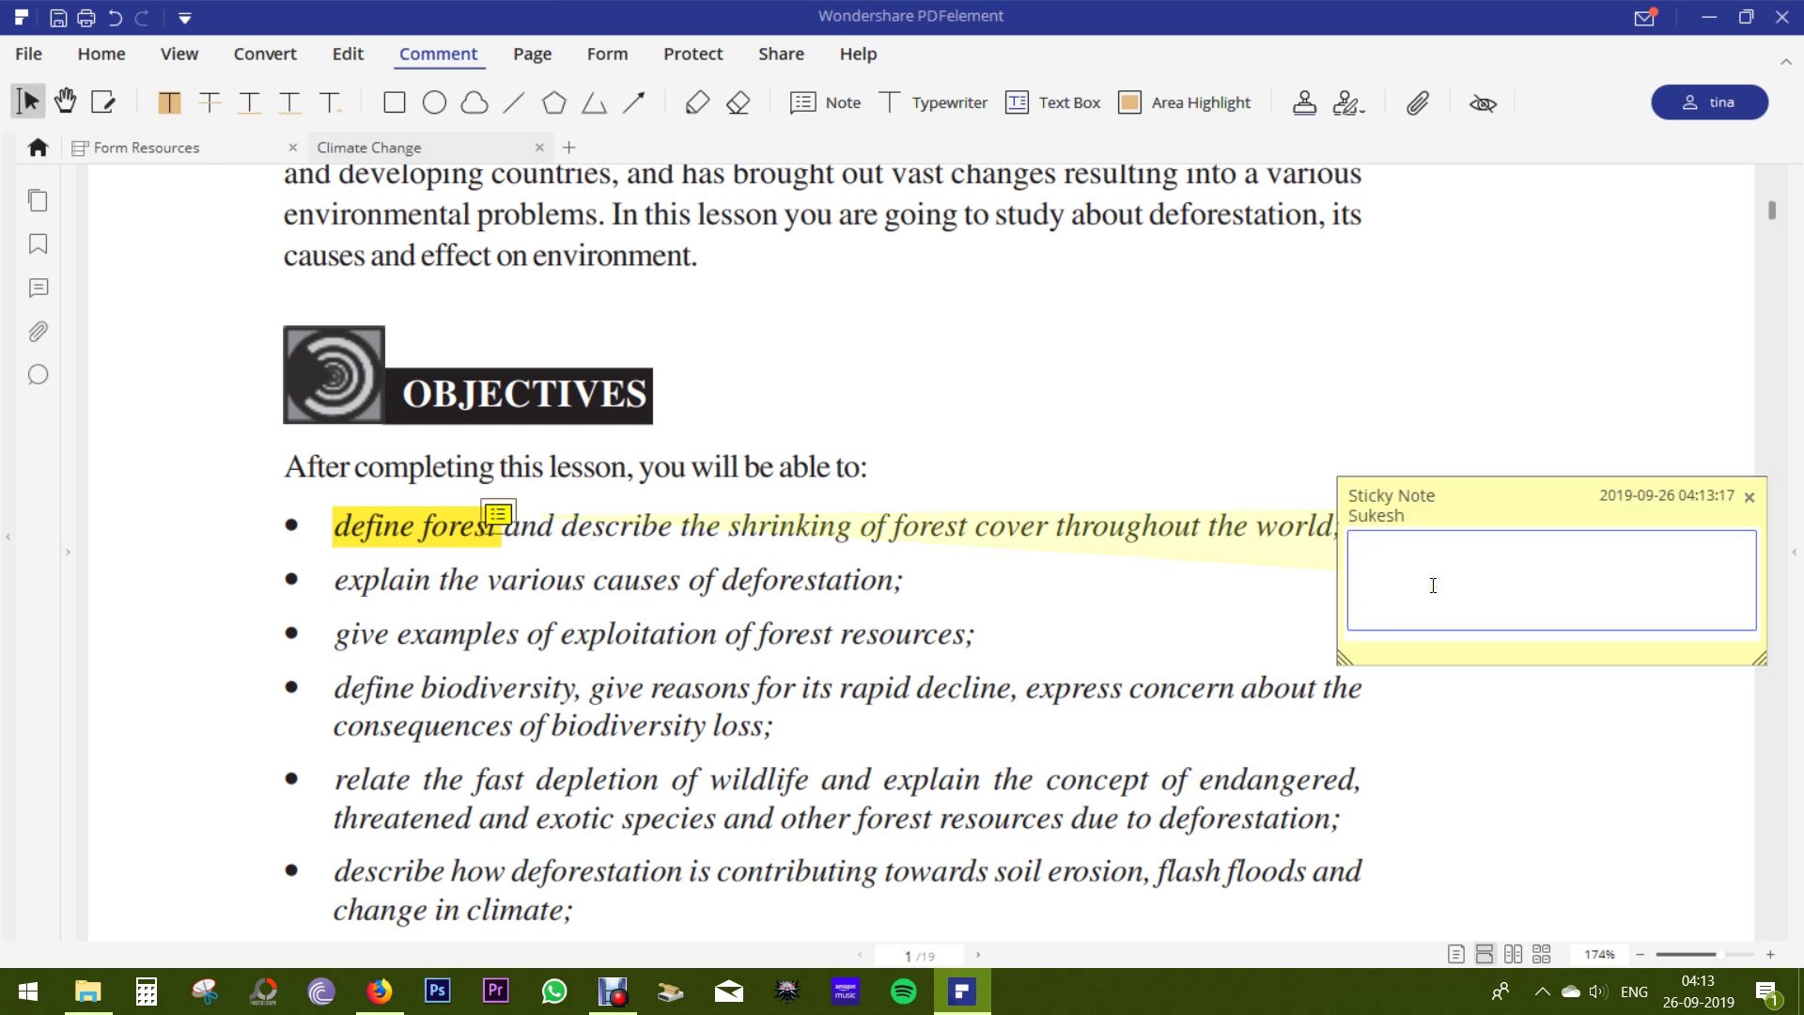
{"action": "type", "text": "define please"}
{"action": "left_click", "coordinate": [495, 519]}
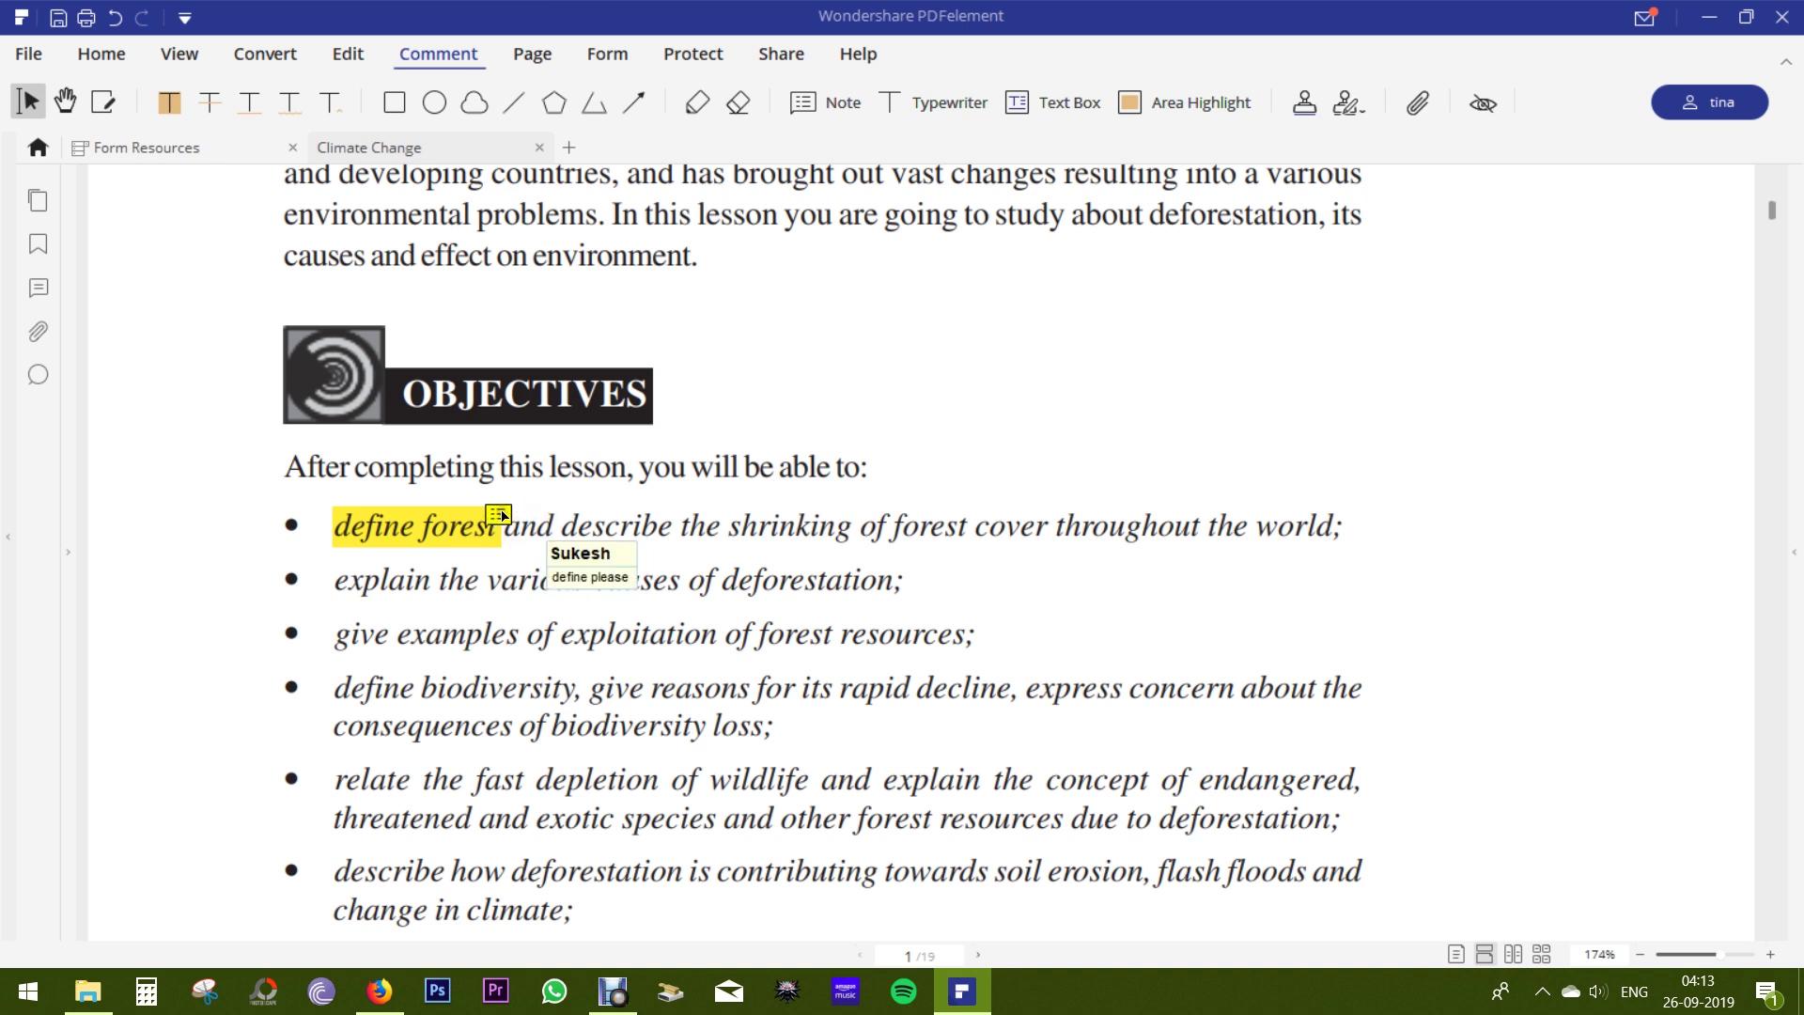
{"action": "key", "text": "ctrl+z"}
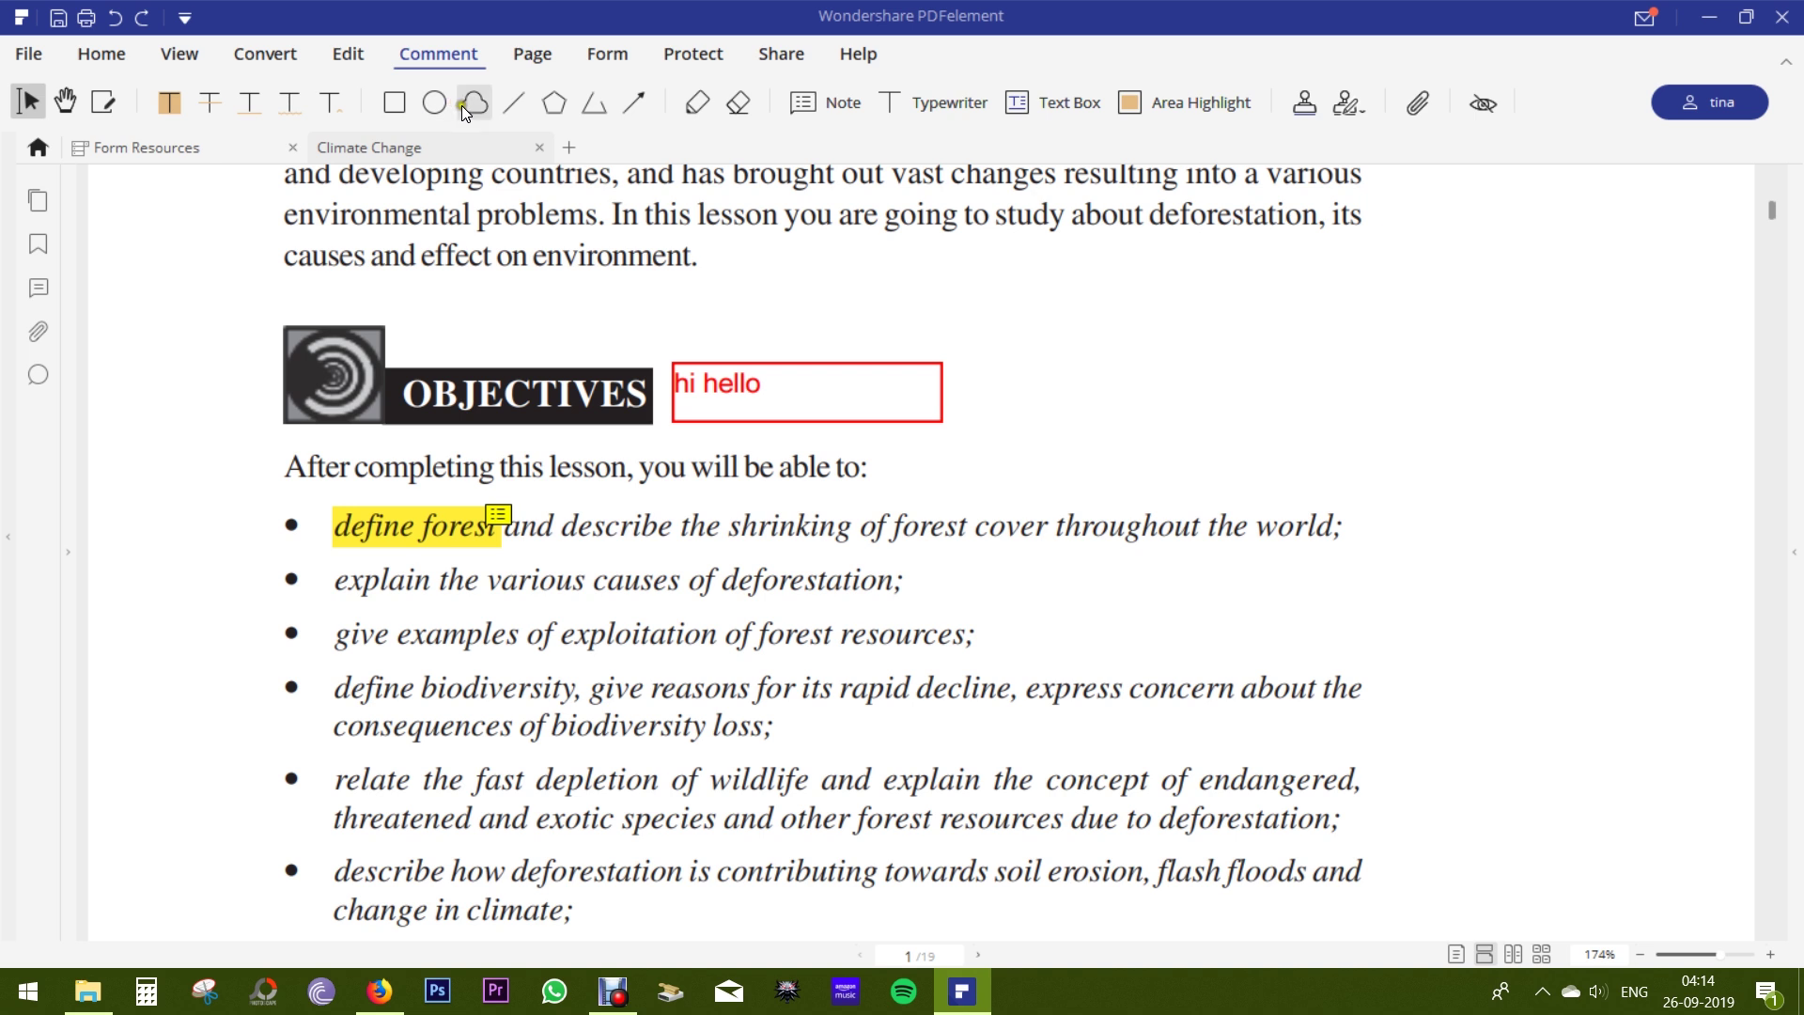
Draw a red arrow pointing up at the OBJECTIVES banner.
{"action": "left_click", "coordinate": [642, 103]}
{"action": "left_click_drag", "start_coordinate": [113, 543], "coordinate": [259, 388]}
{"action": "key", "text": "Escape"}
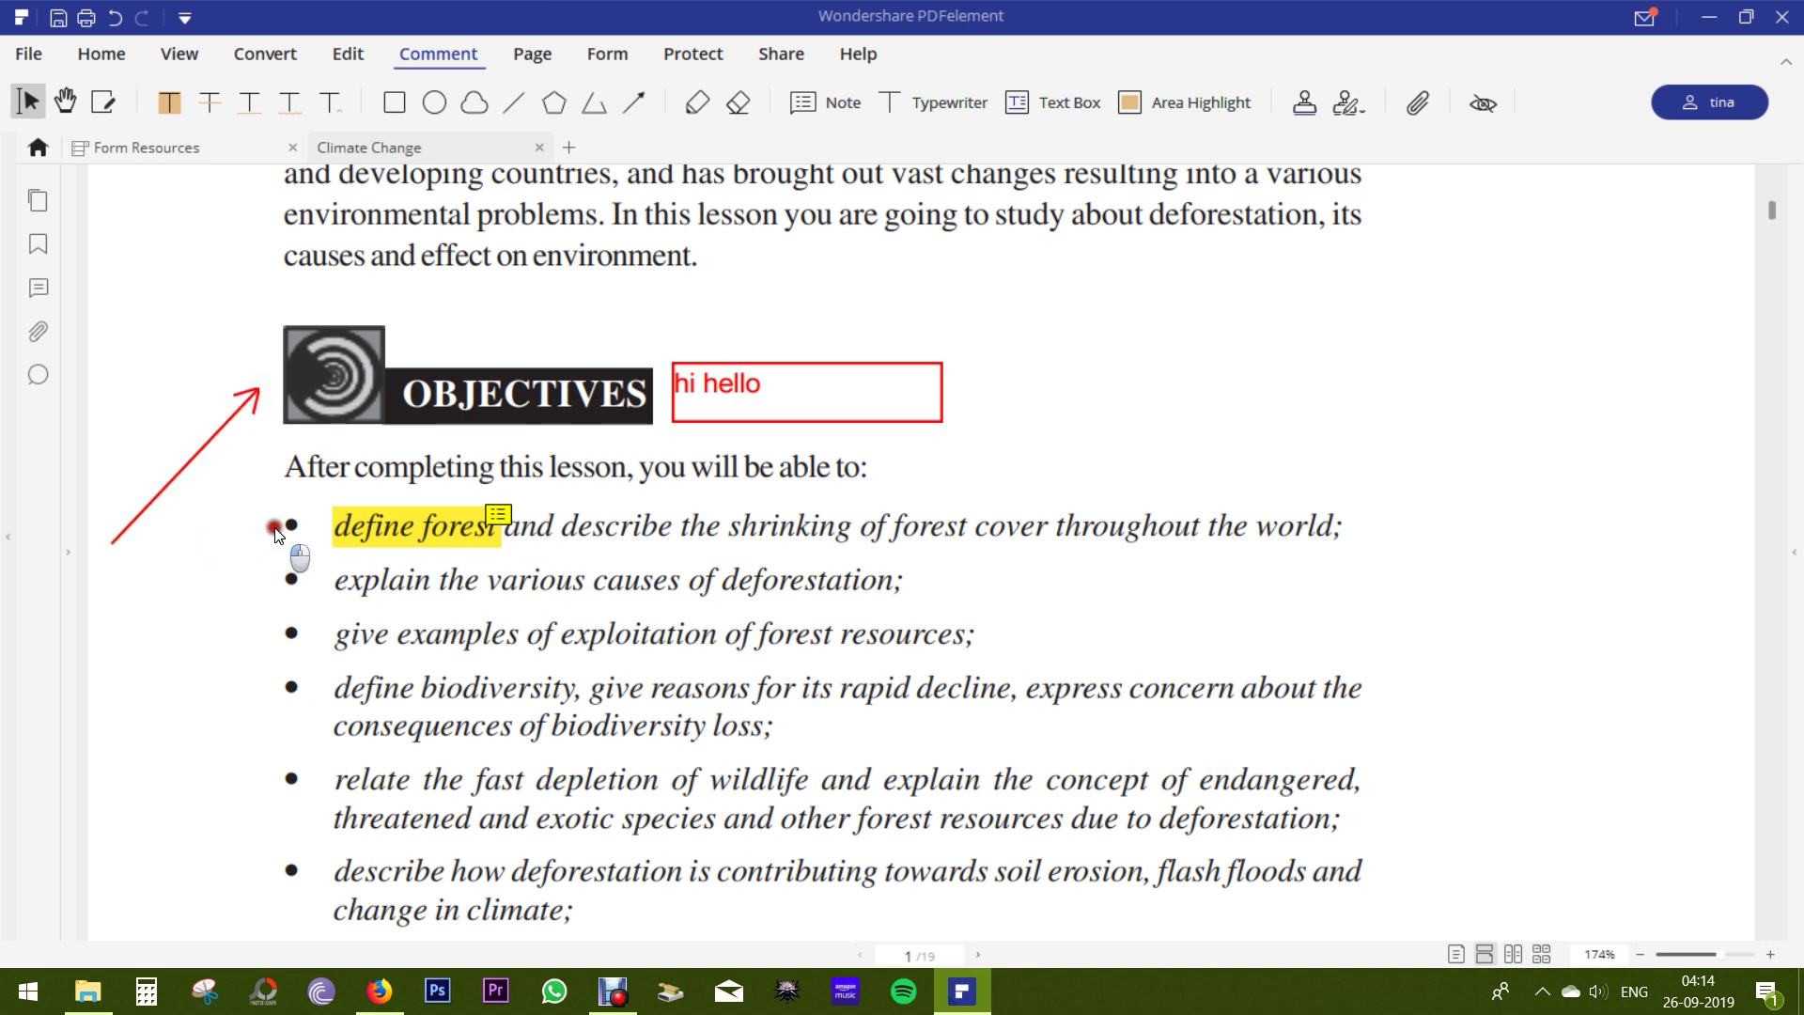
Attach Relativity.pdf to the page beside the 'hi hello' box.
{"action": "left_click", "coordinate": [1424, 104]}
{"action": "left_click", "coordinate": [967, 378]}
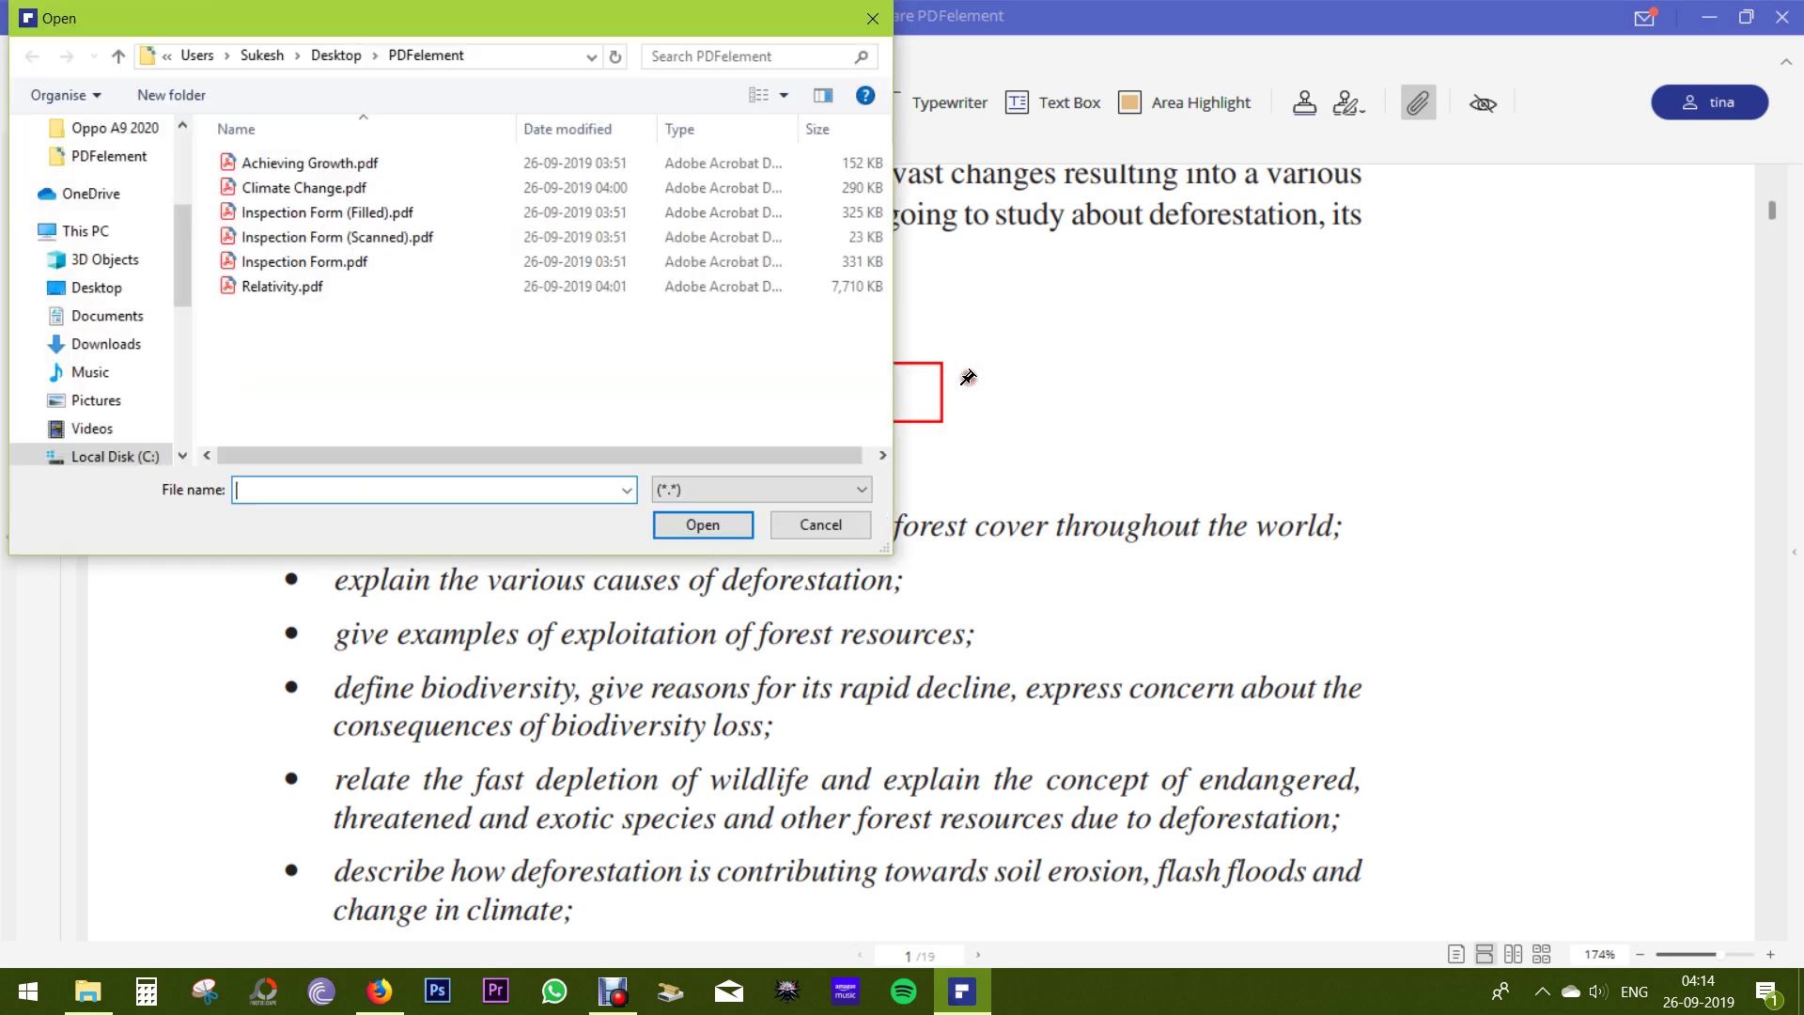
{"action": "left_click", "coordinate": [282, 285]}
{"action": "left_click", "coordinate": [702, 524]}
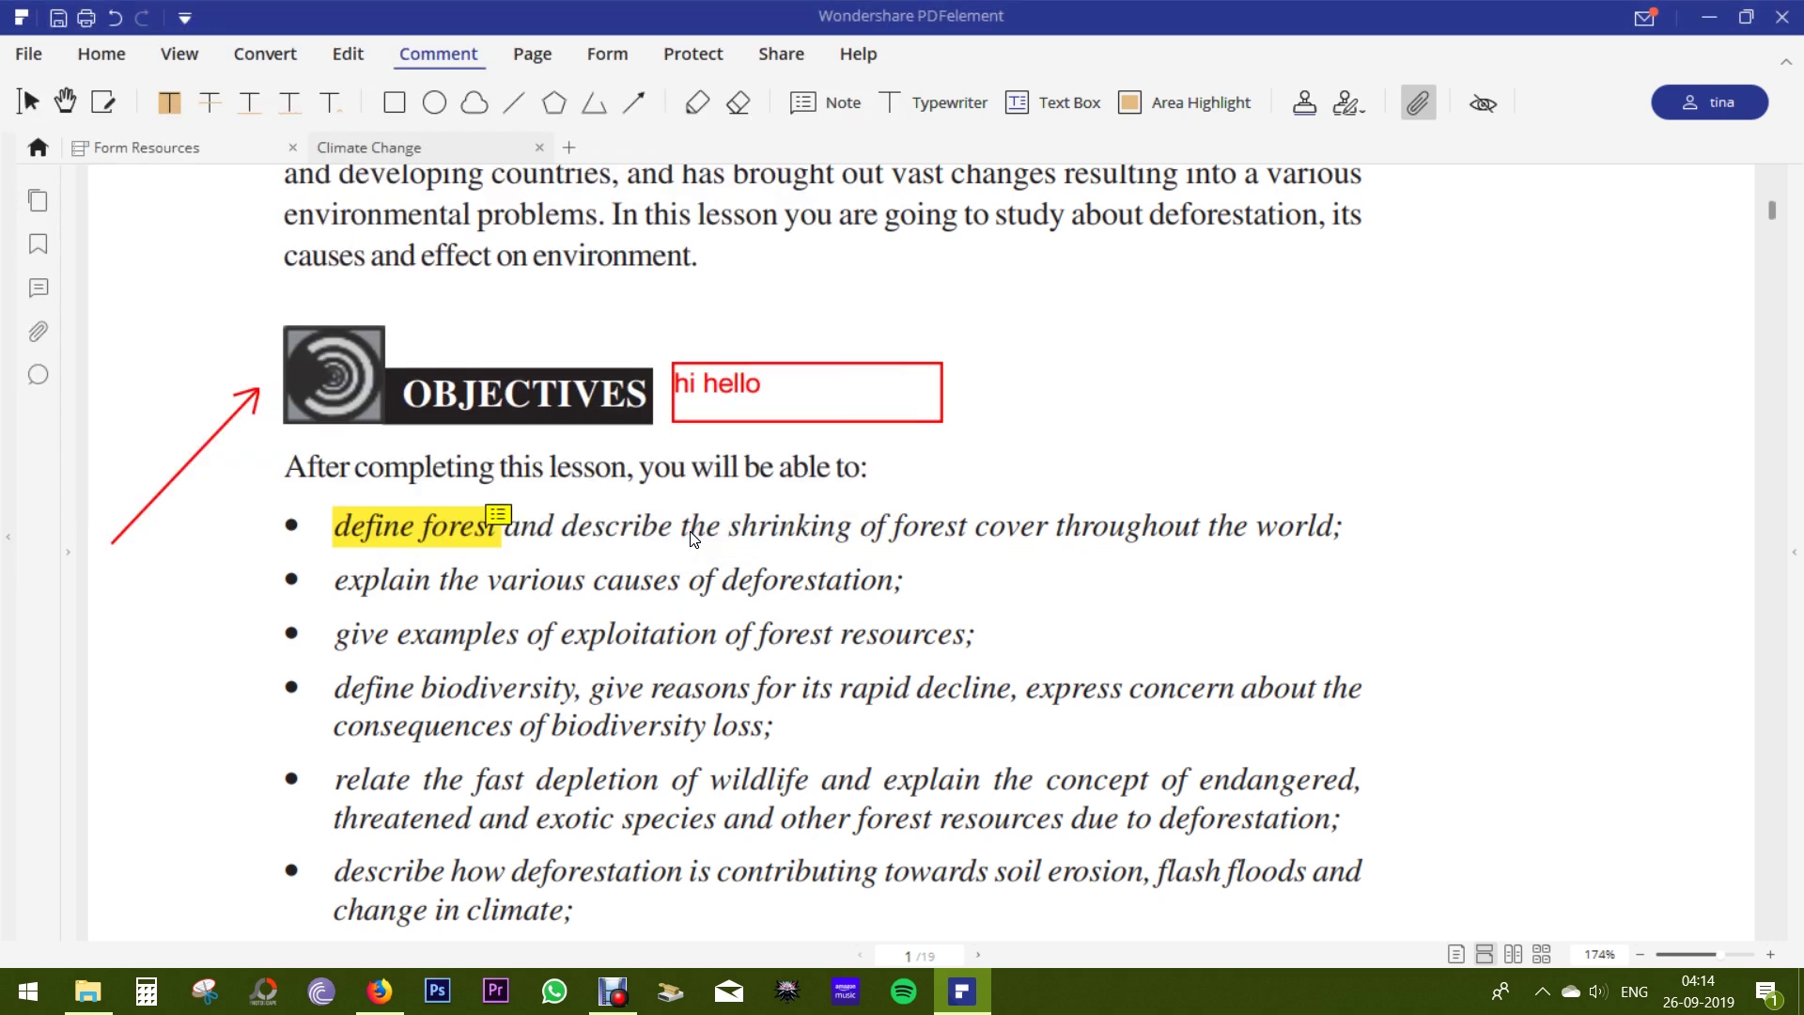
{"action": "scroll", "coordinate": [1037, 383], "scroll_direction": "up", "scroll_amount": 5}
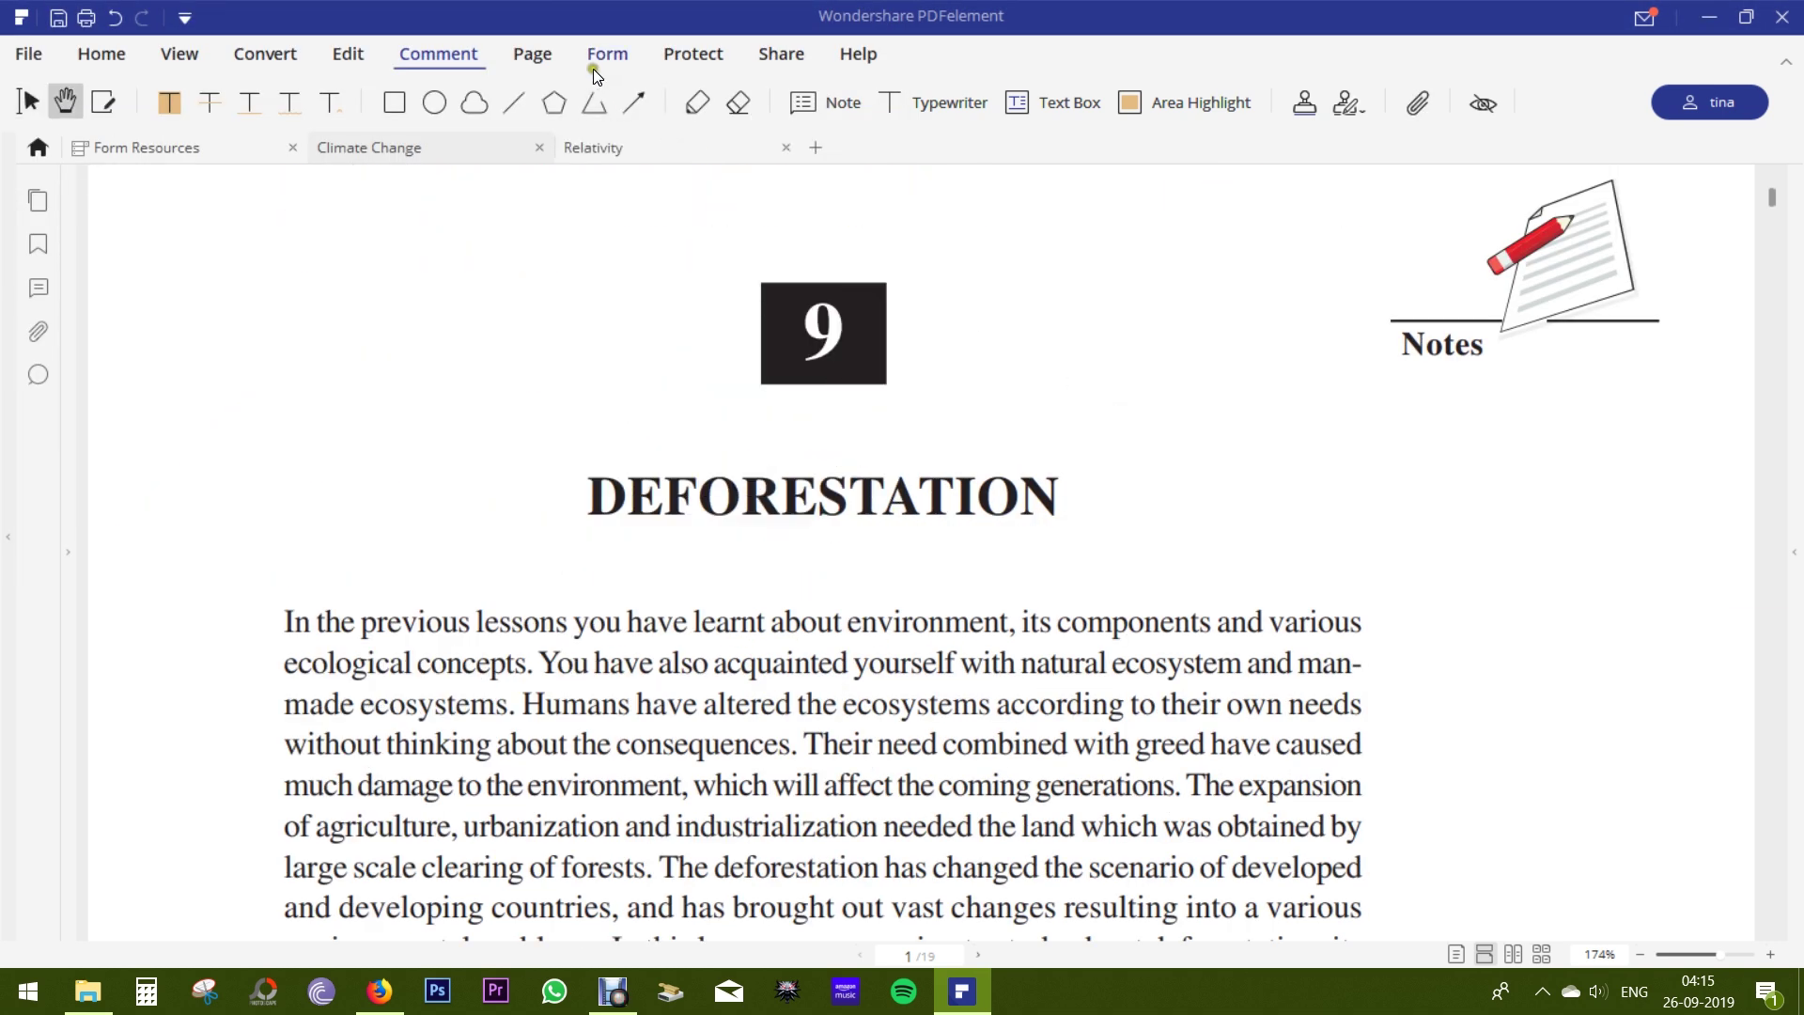
{"action": "left_click", "coordinate": [695, 58]}
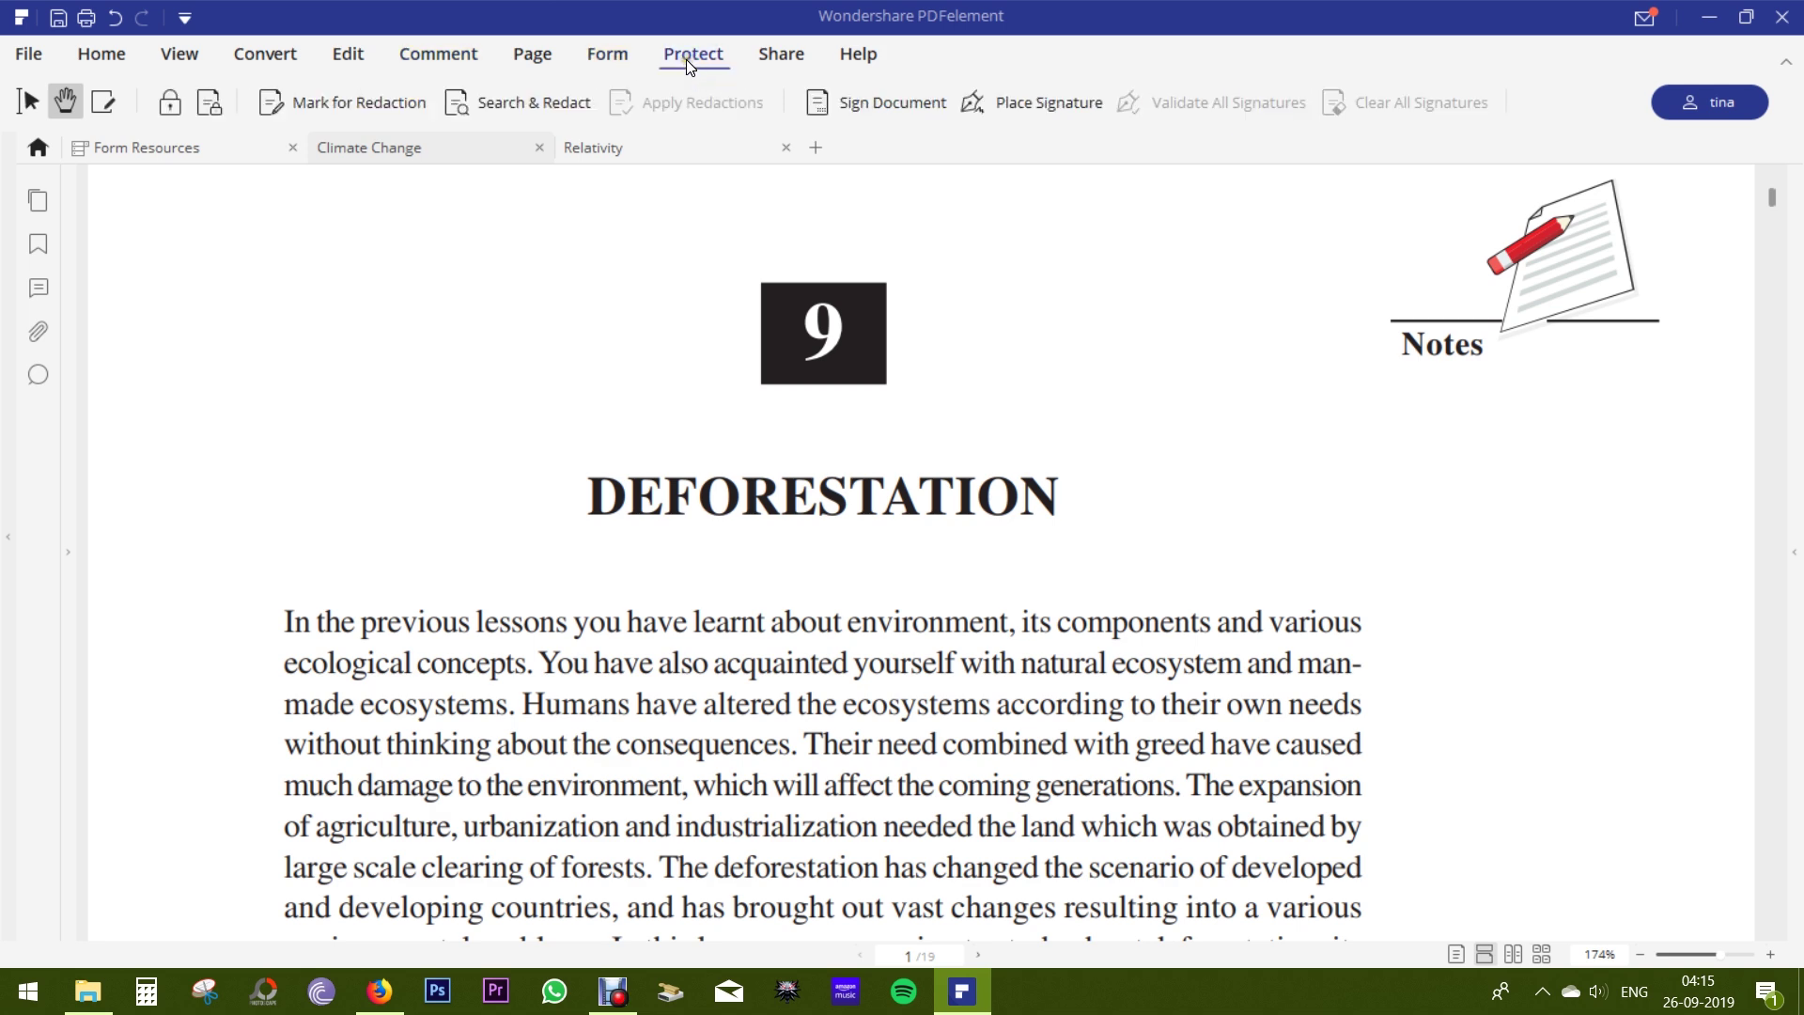
Search the Climate Change document for 'forest' with Search & Redact.
{"action": "left_click", "coordinate": [519, 101]}
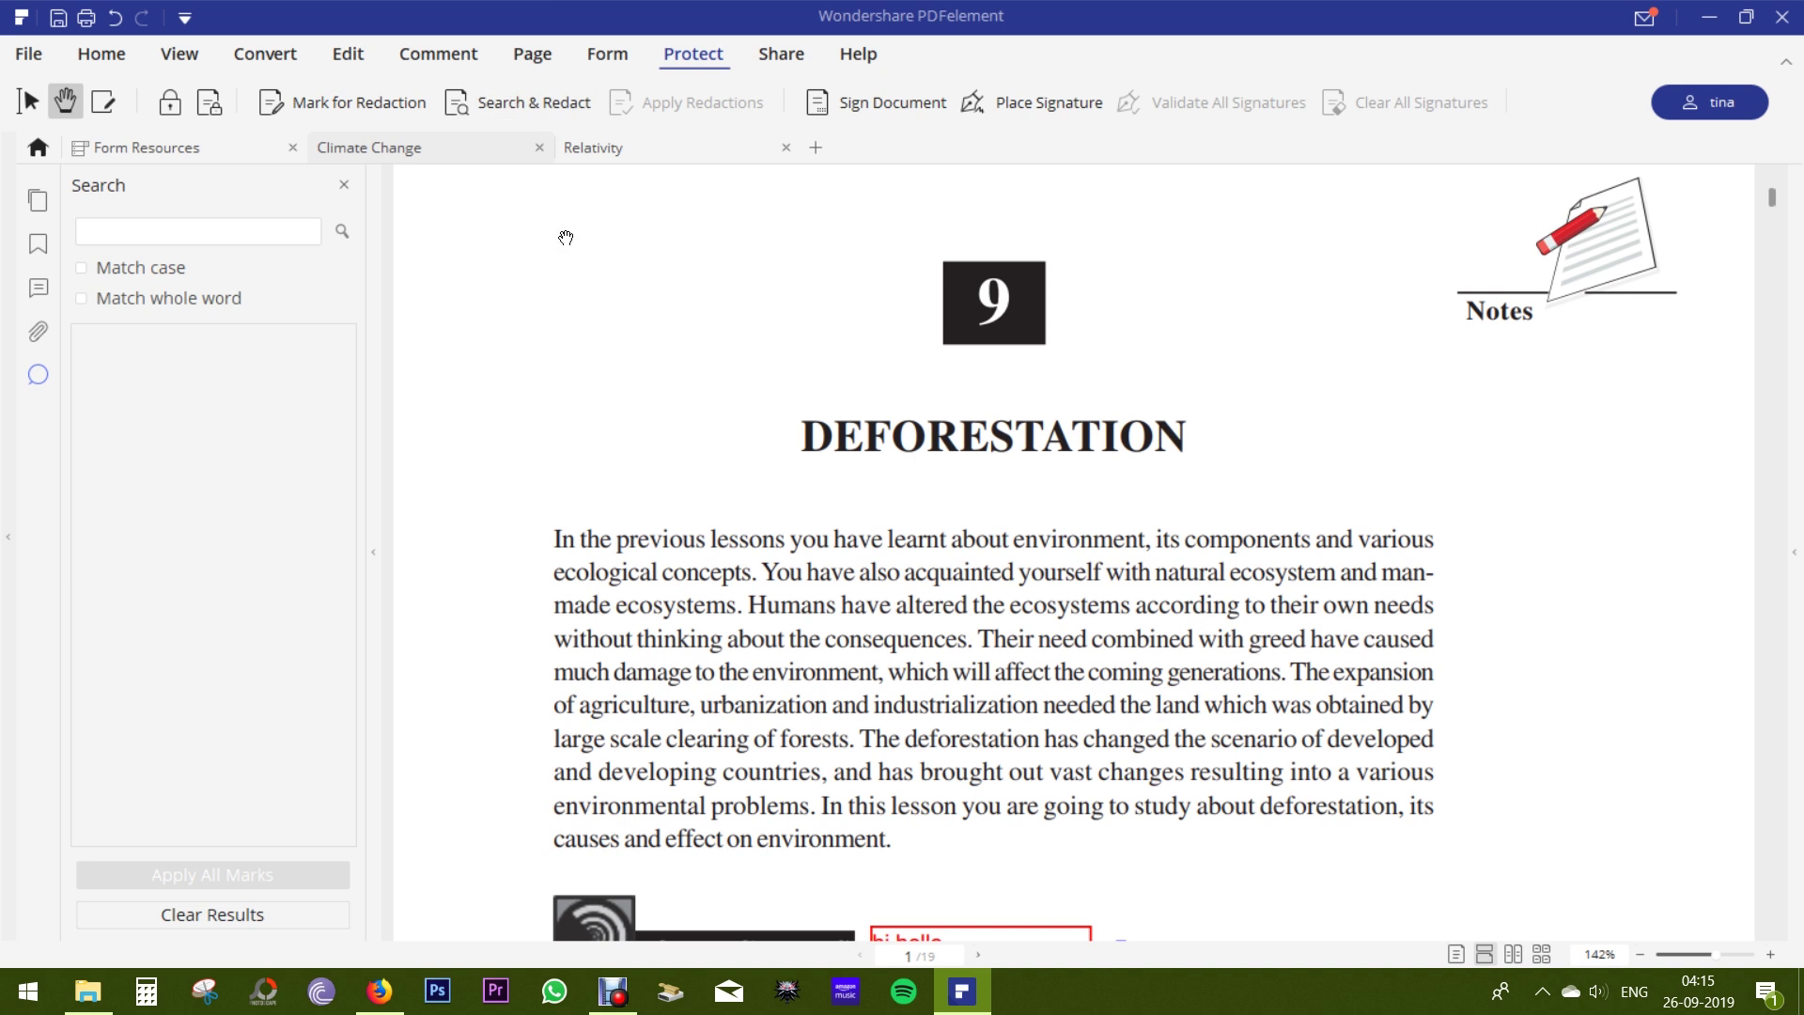
{"action": "left_click", "coordinate": [166, 239]}
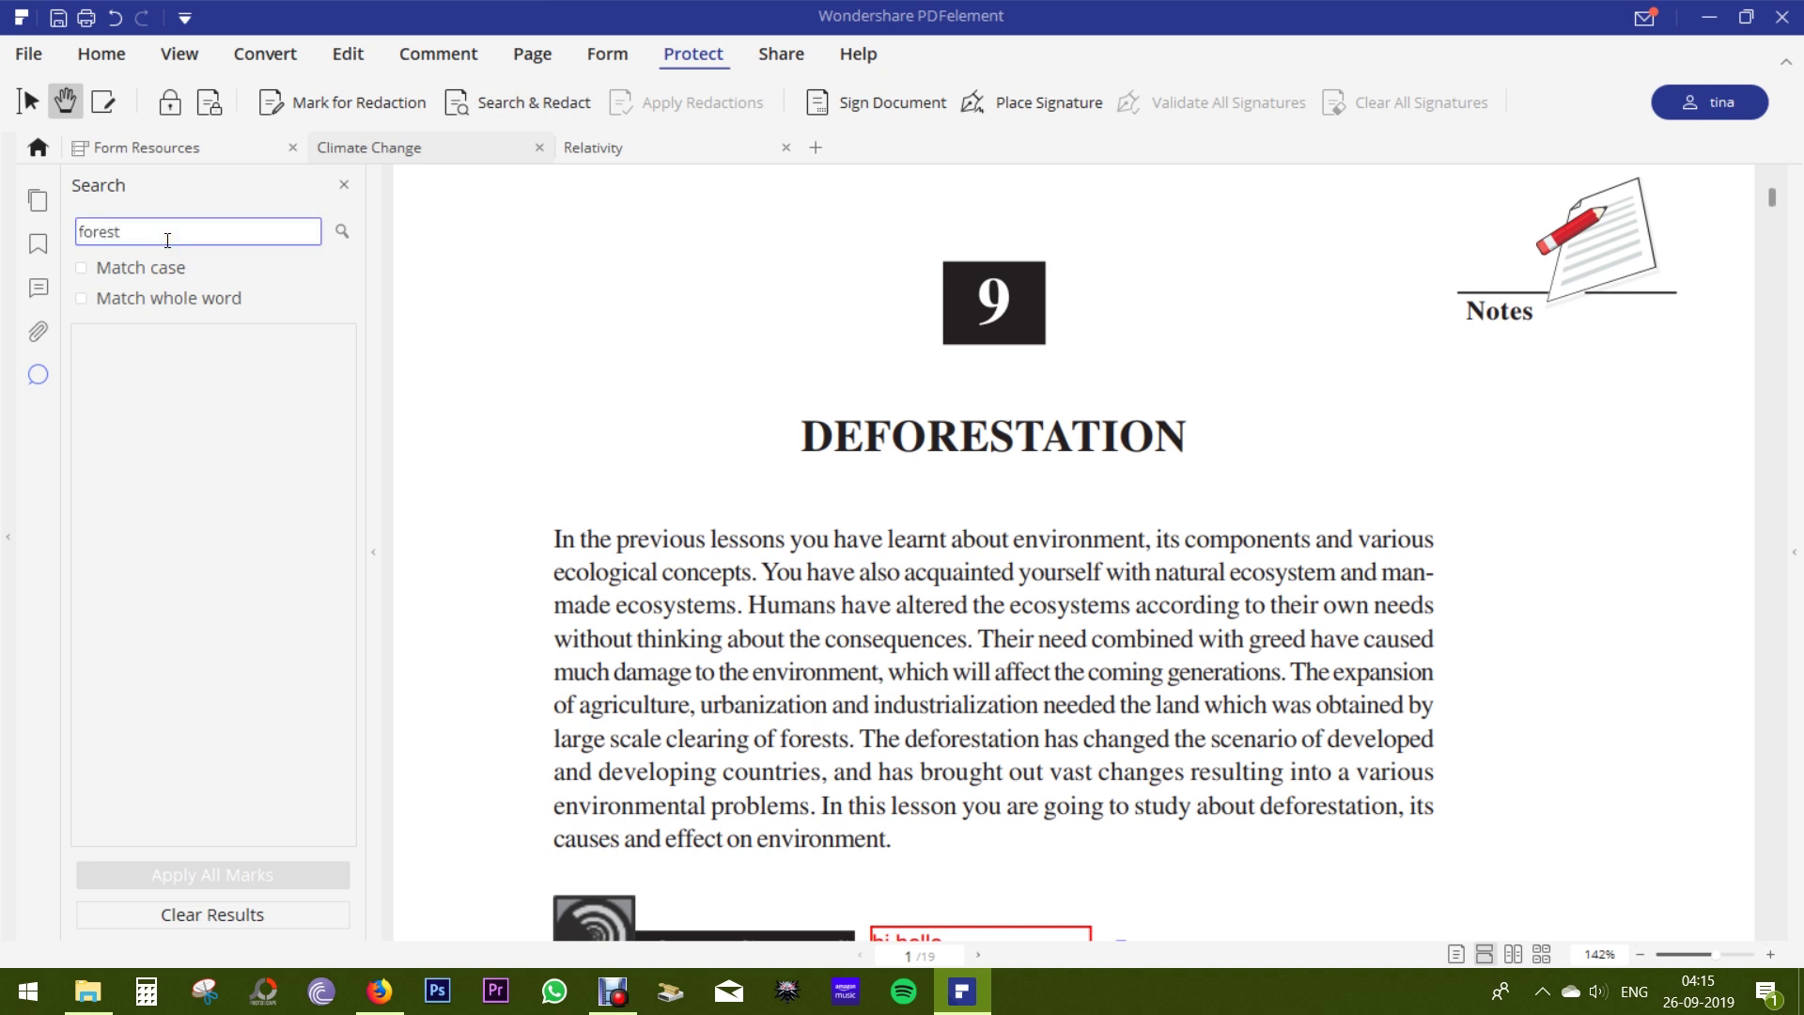
{"action": "left_click", "coordinate": [342, 231]}
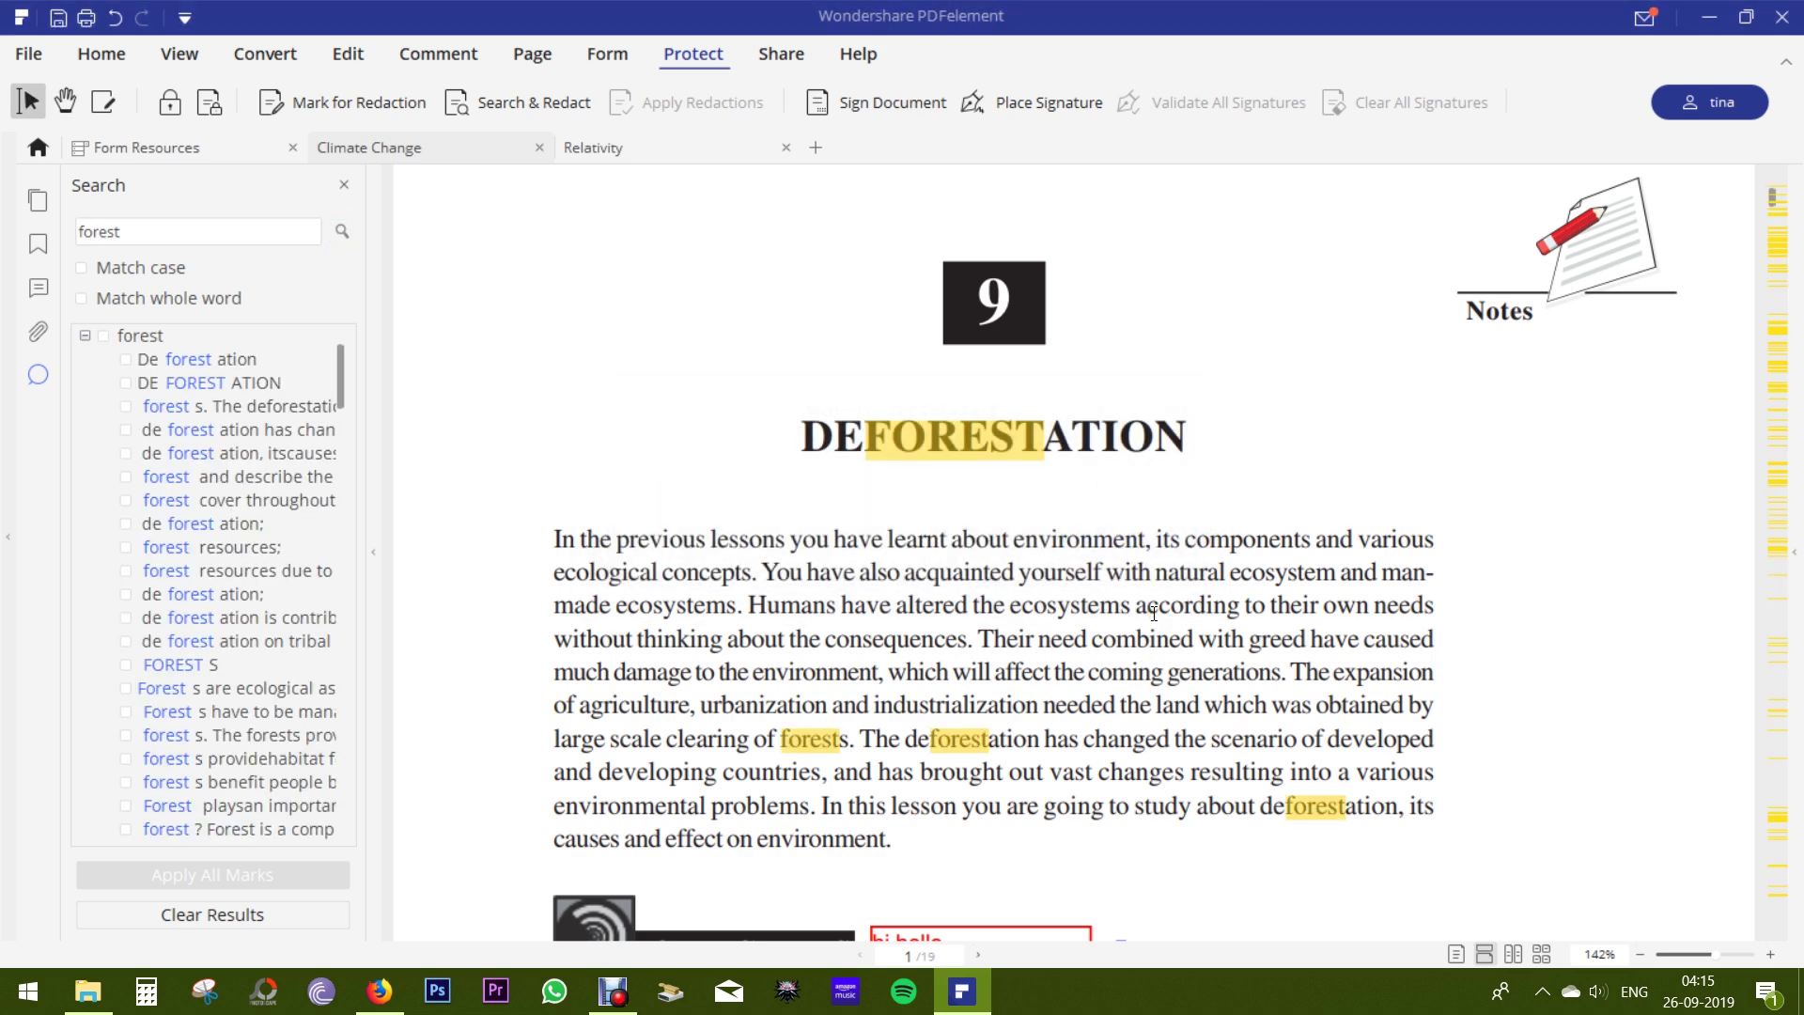
Mark out a signature area near the bottom of the page.
{"action": "scroll", "coordinate": [1154, 613], "scroll_direction": "down", "scroll_amount": 10}
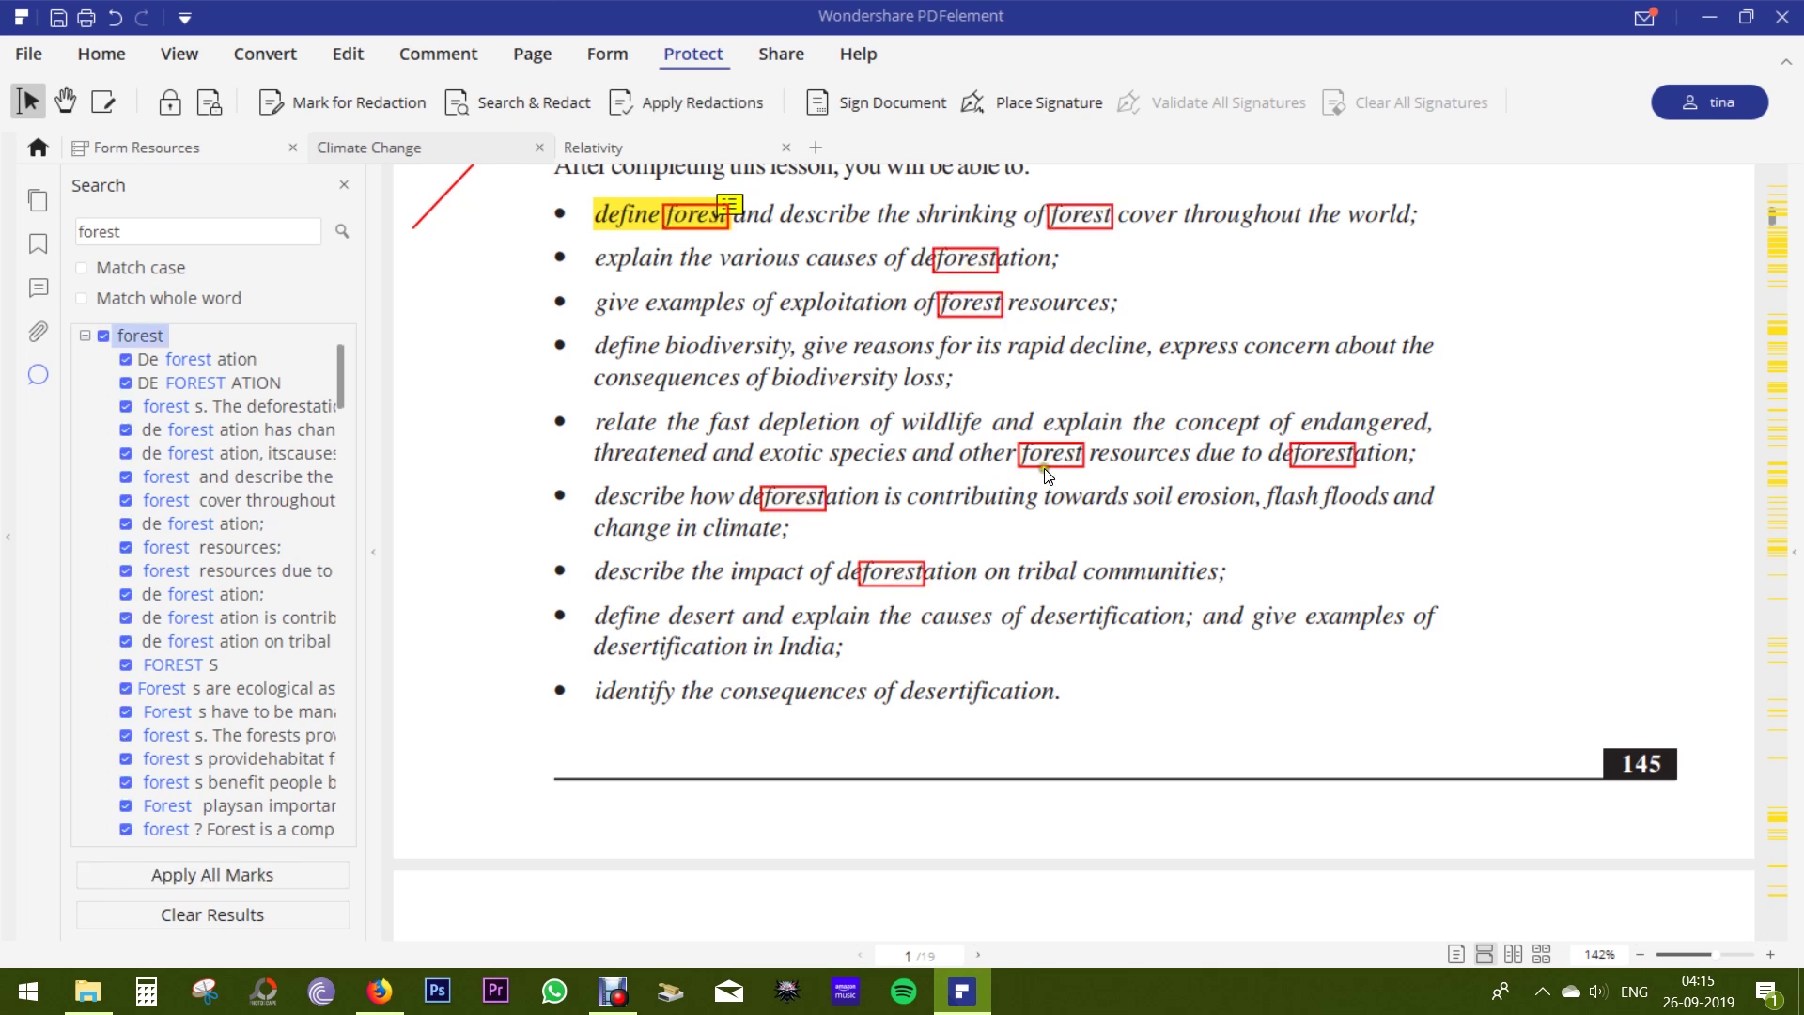
{"action": "left_click", "coordinate": [1024, 105]}
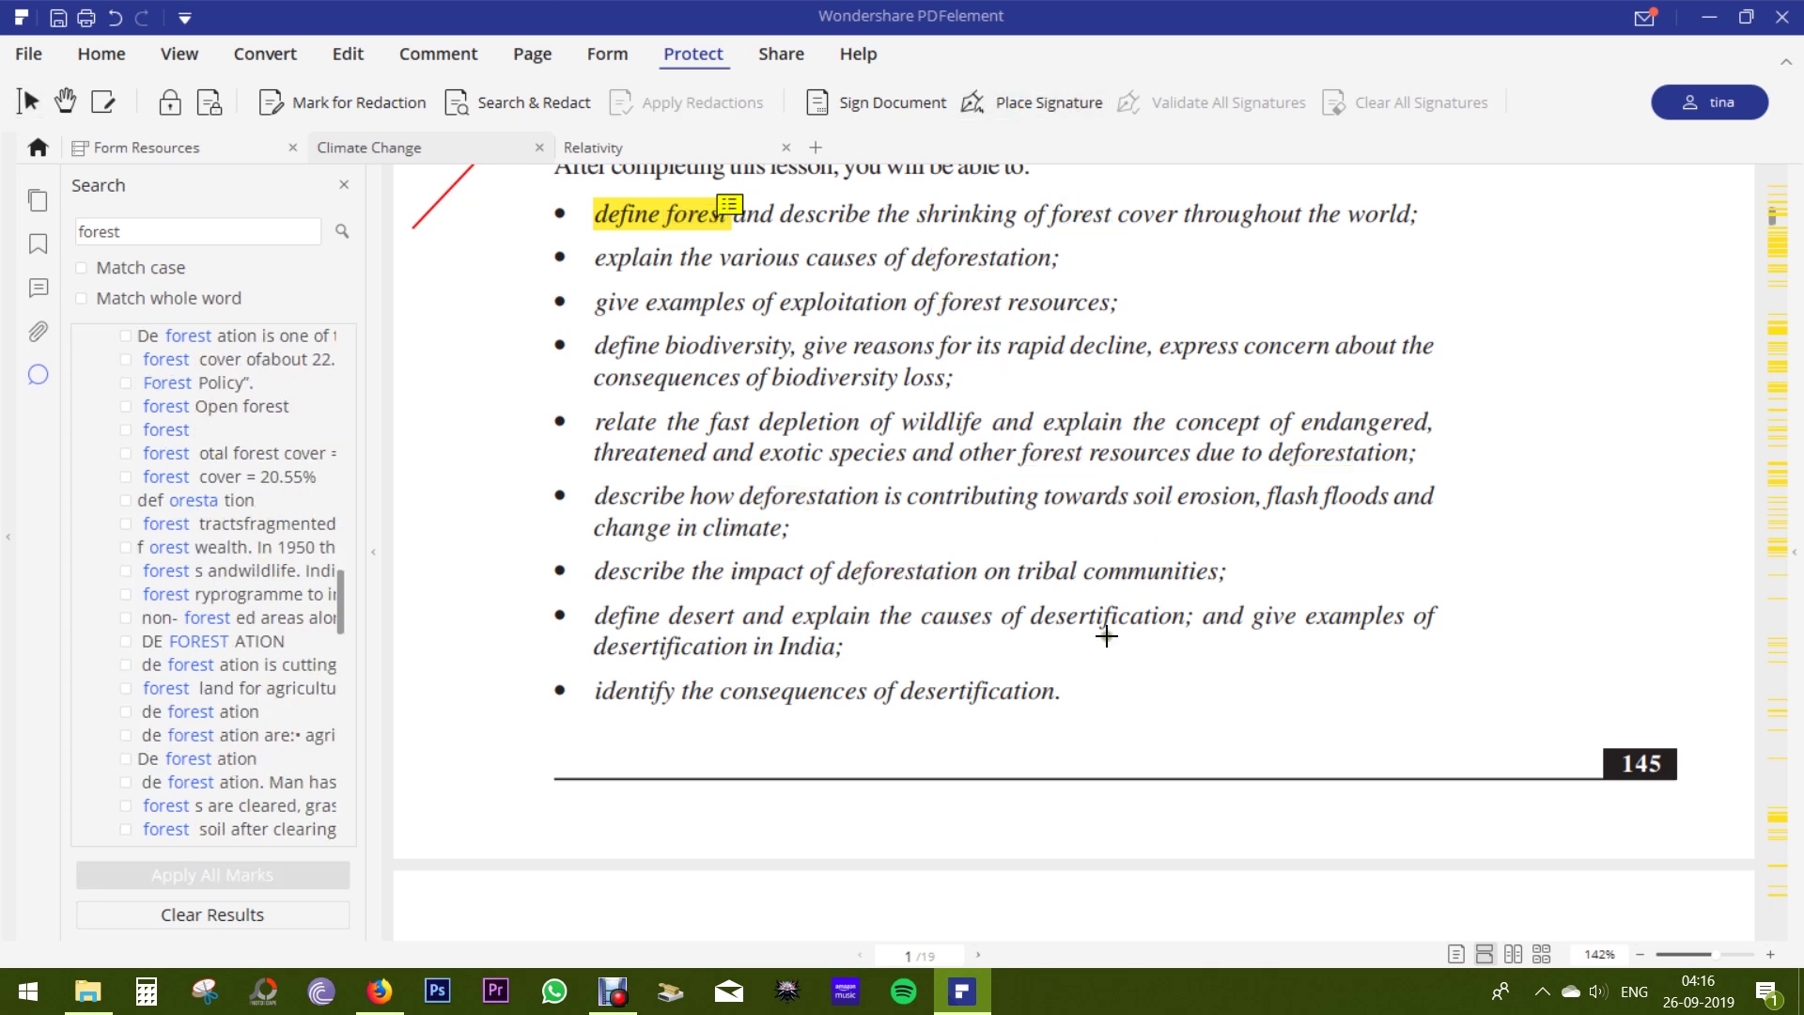
{"action": "mouse_move", "coordinate": [1080, 658]}
{"action": "left_mouse_down"}
{"action": "mouse_move", "coordinate": [1208, 708]}
{"action": "mouse_move", "coordinate": [1350, 718]}
{"action": "left_mouse_up"}
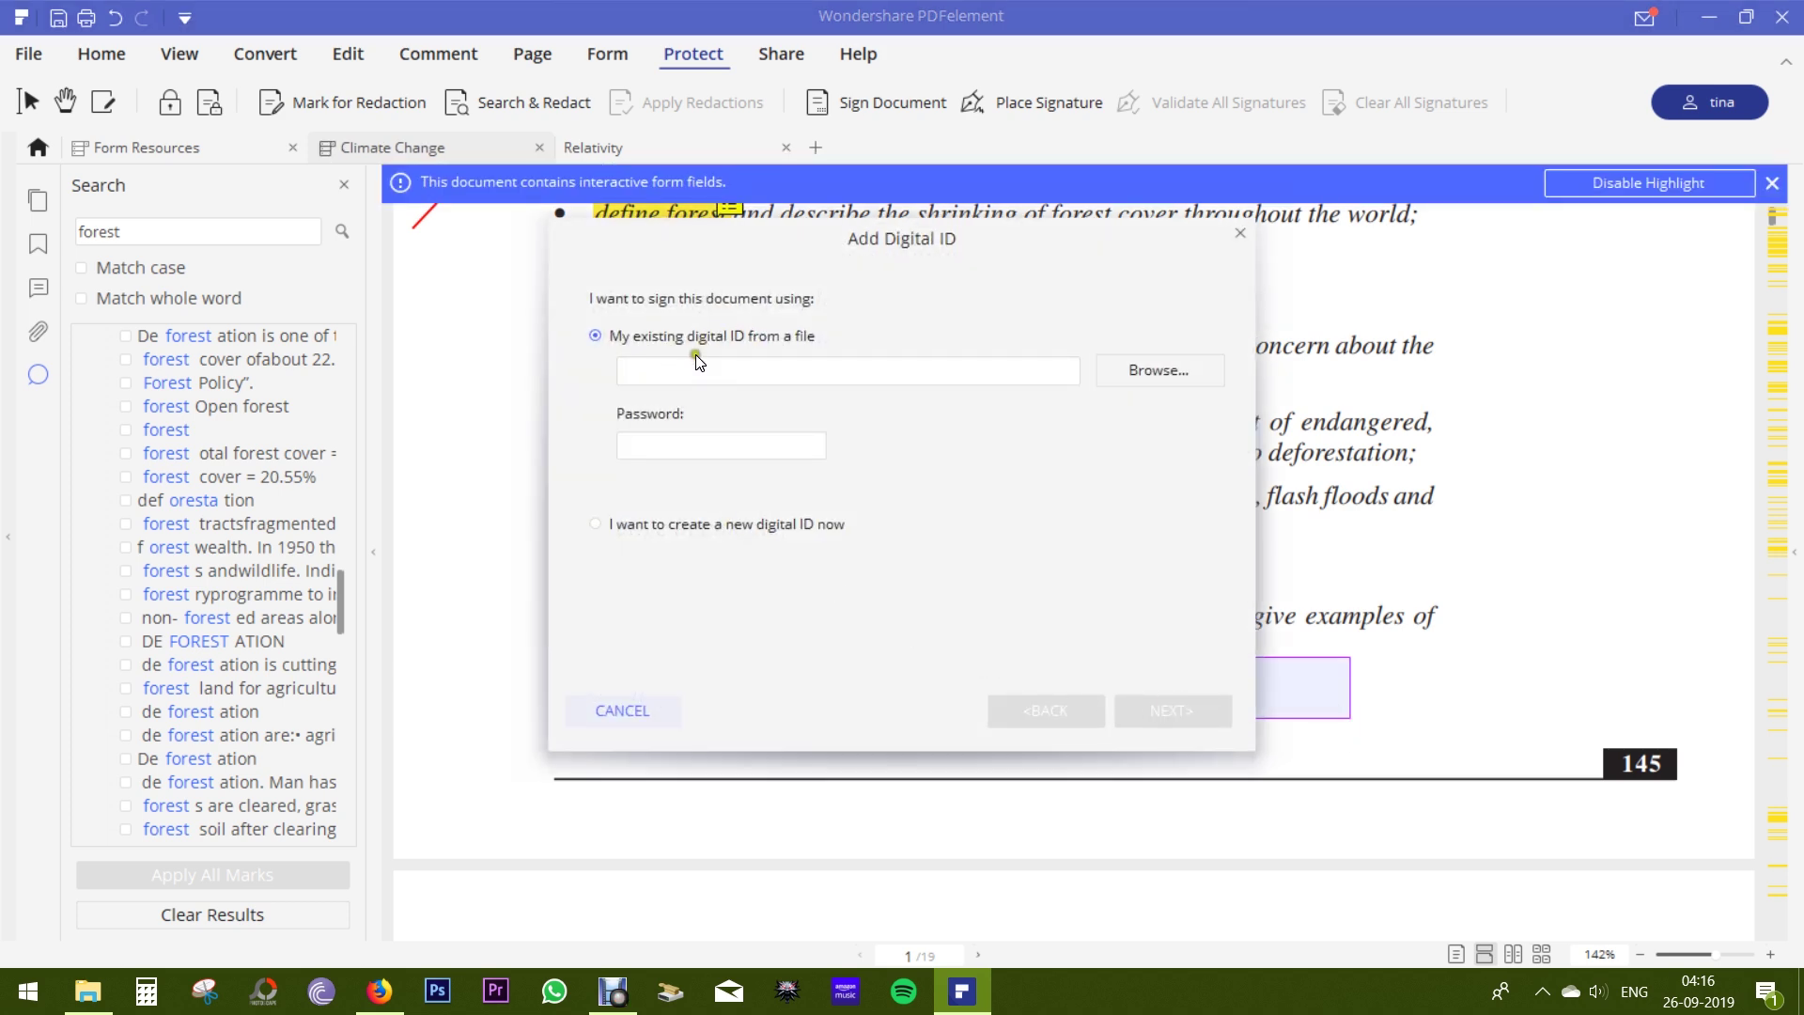
{"action": "left_click", "coordinate": [598, 527]}
{"action": "left_click", "coordinate": [1173, 710]}
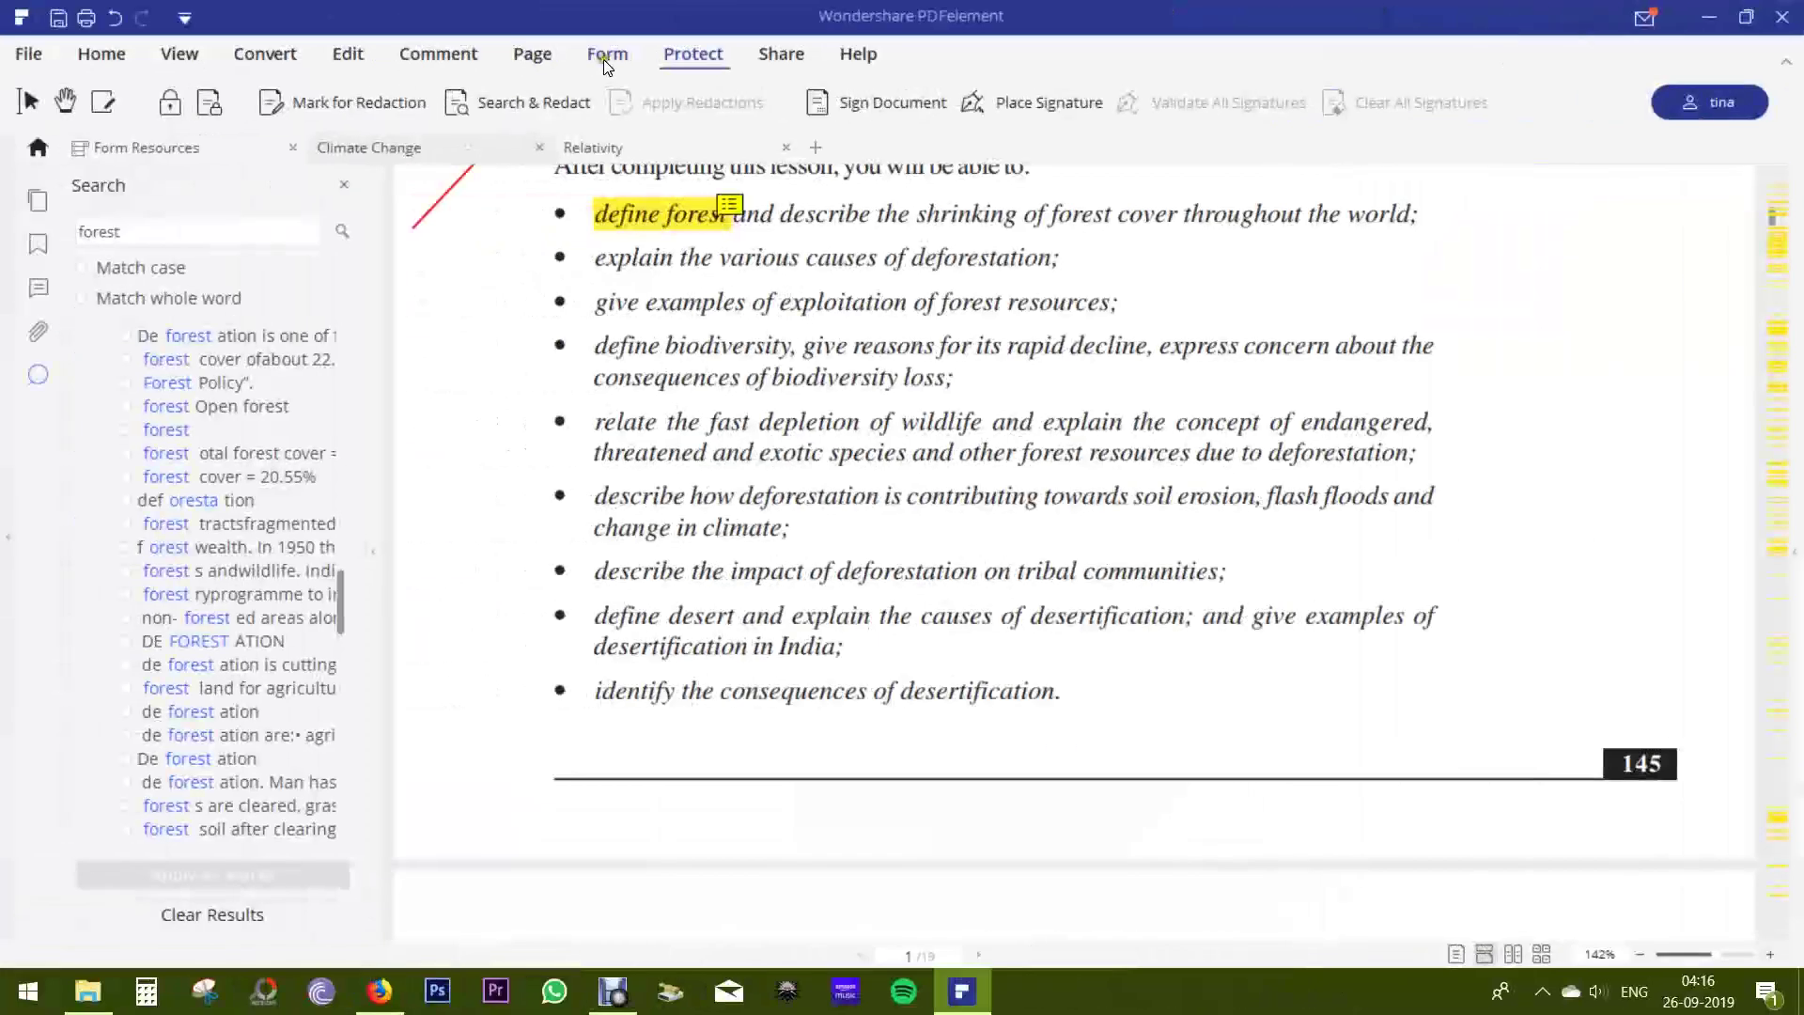
{"action": "left_click", "coordinate": [603, 59]}
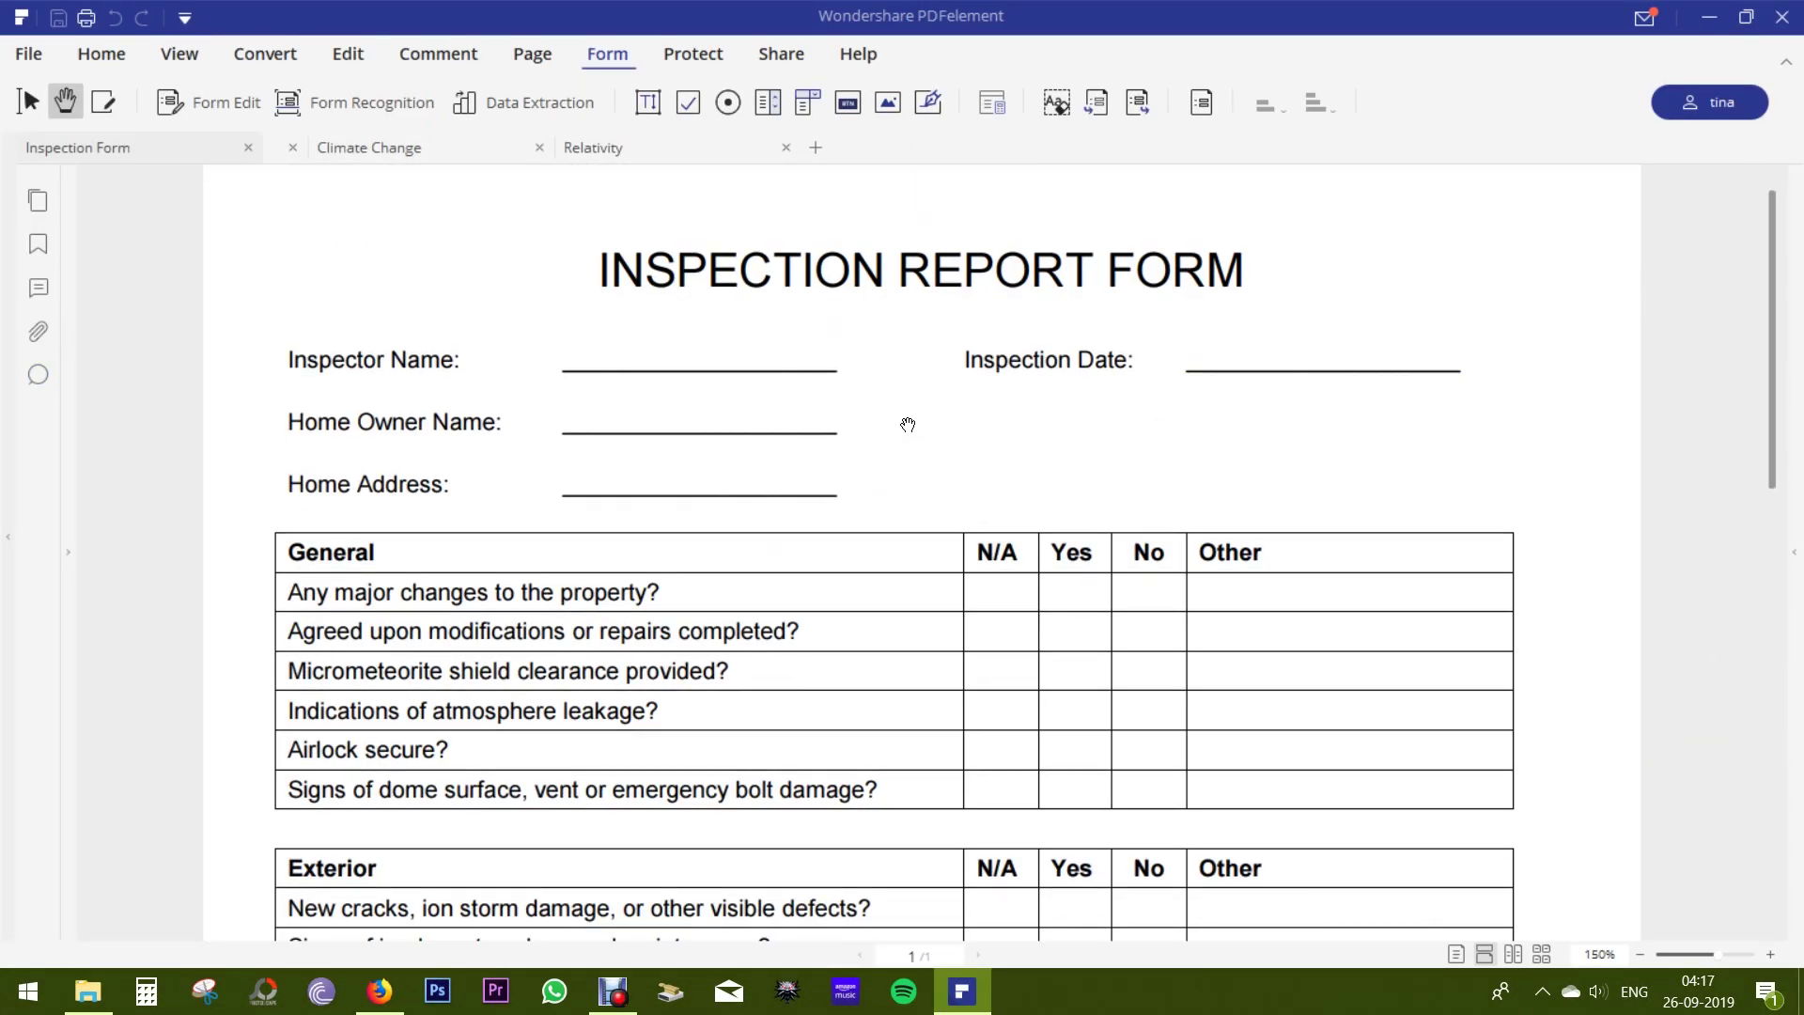
Auto-detect the form fields and inspect the Inspector Name field's properties.
{"action": "left_click", "coordinate": [359, 98]}
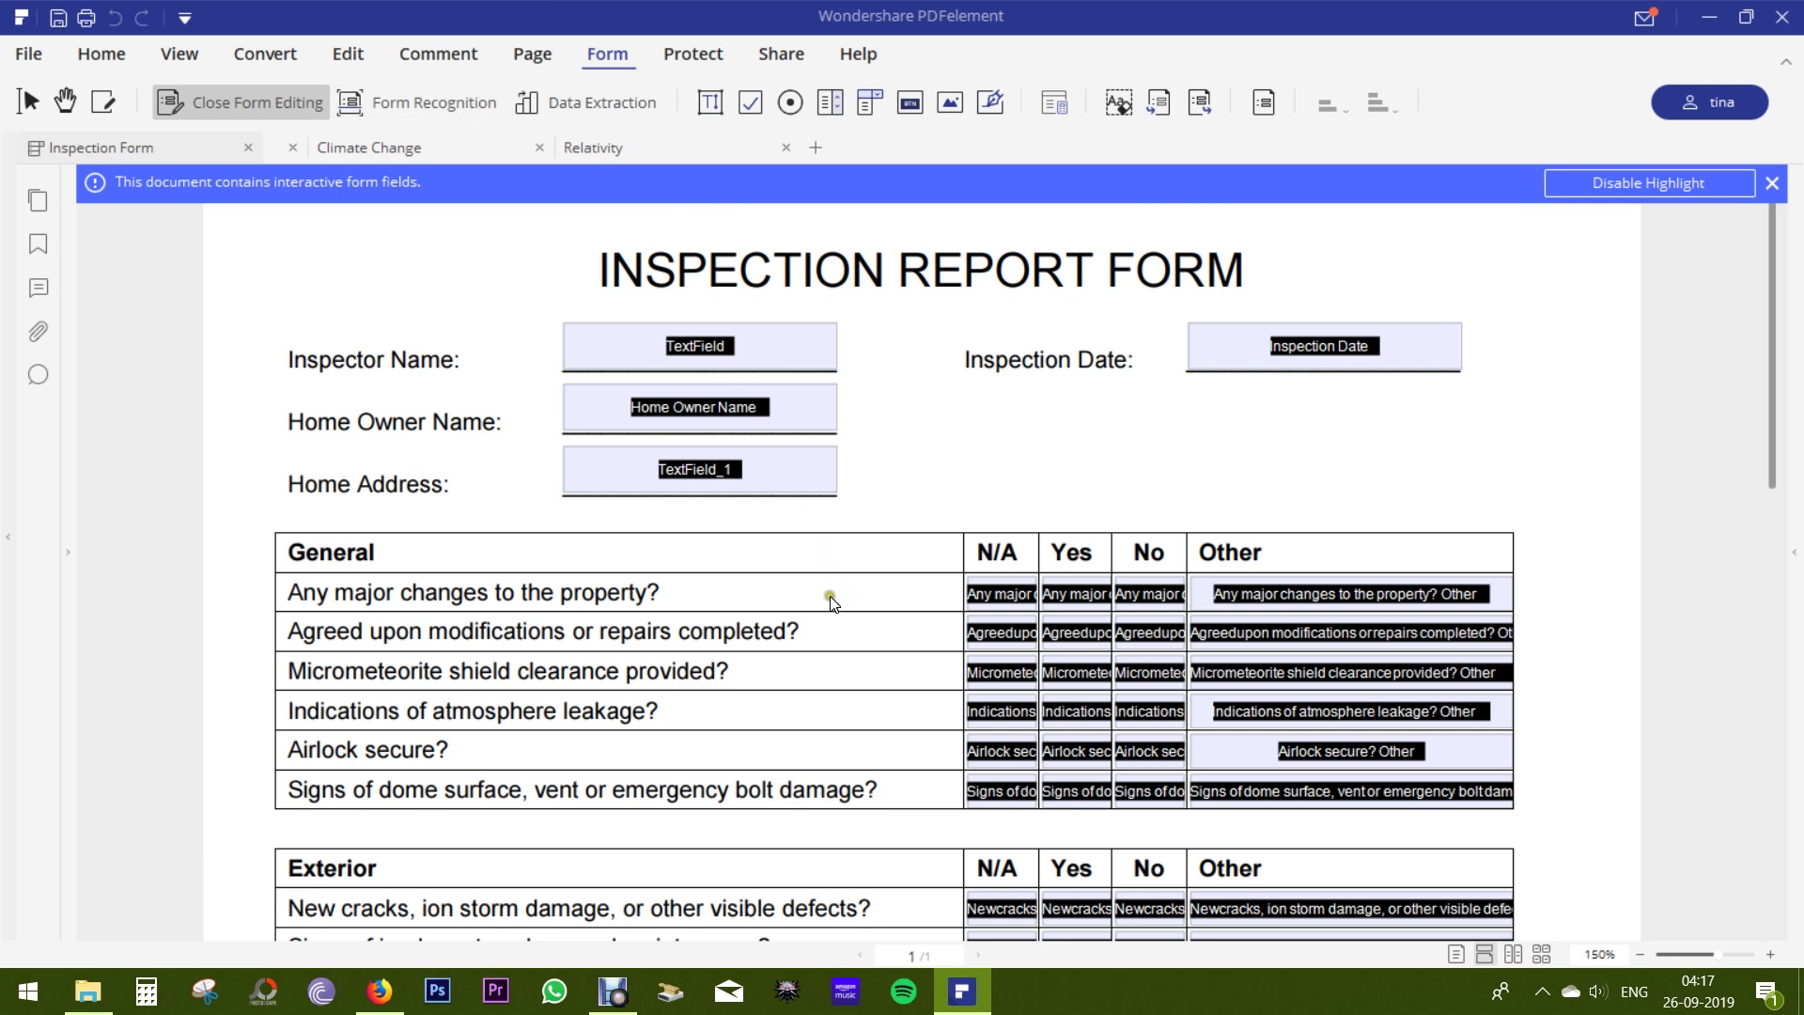
{"action": "scroll", "coordinate": [831, 602], "scroll_direction": "down", "scroll_amount": 10}
{"action": "scroll", "coordinate": [832, 604], "scroll_direction": "up", "scroll_amount": 10}
{"action": "double_click", "coordinate": [686, 344]}
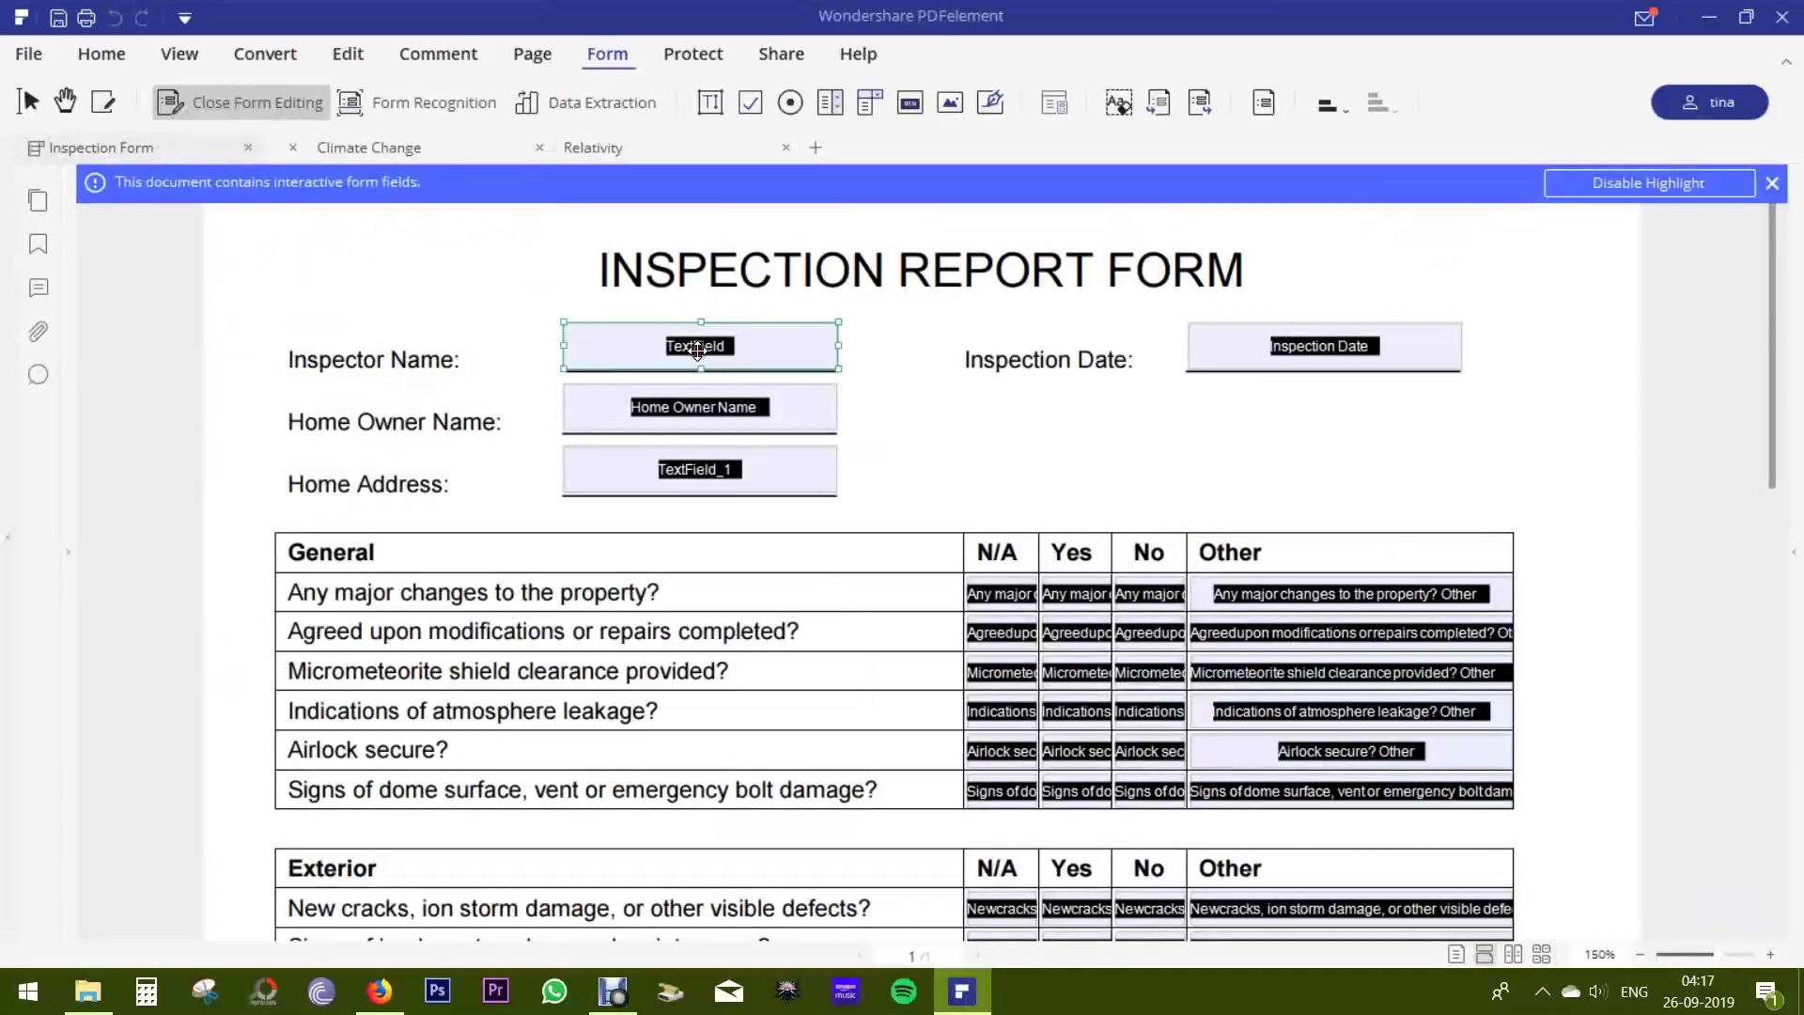
{"action": "left_click", "coordinate": [710, 396]}
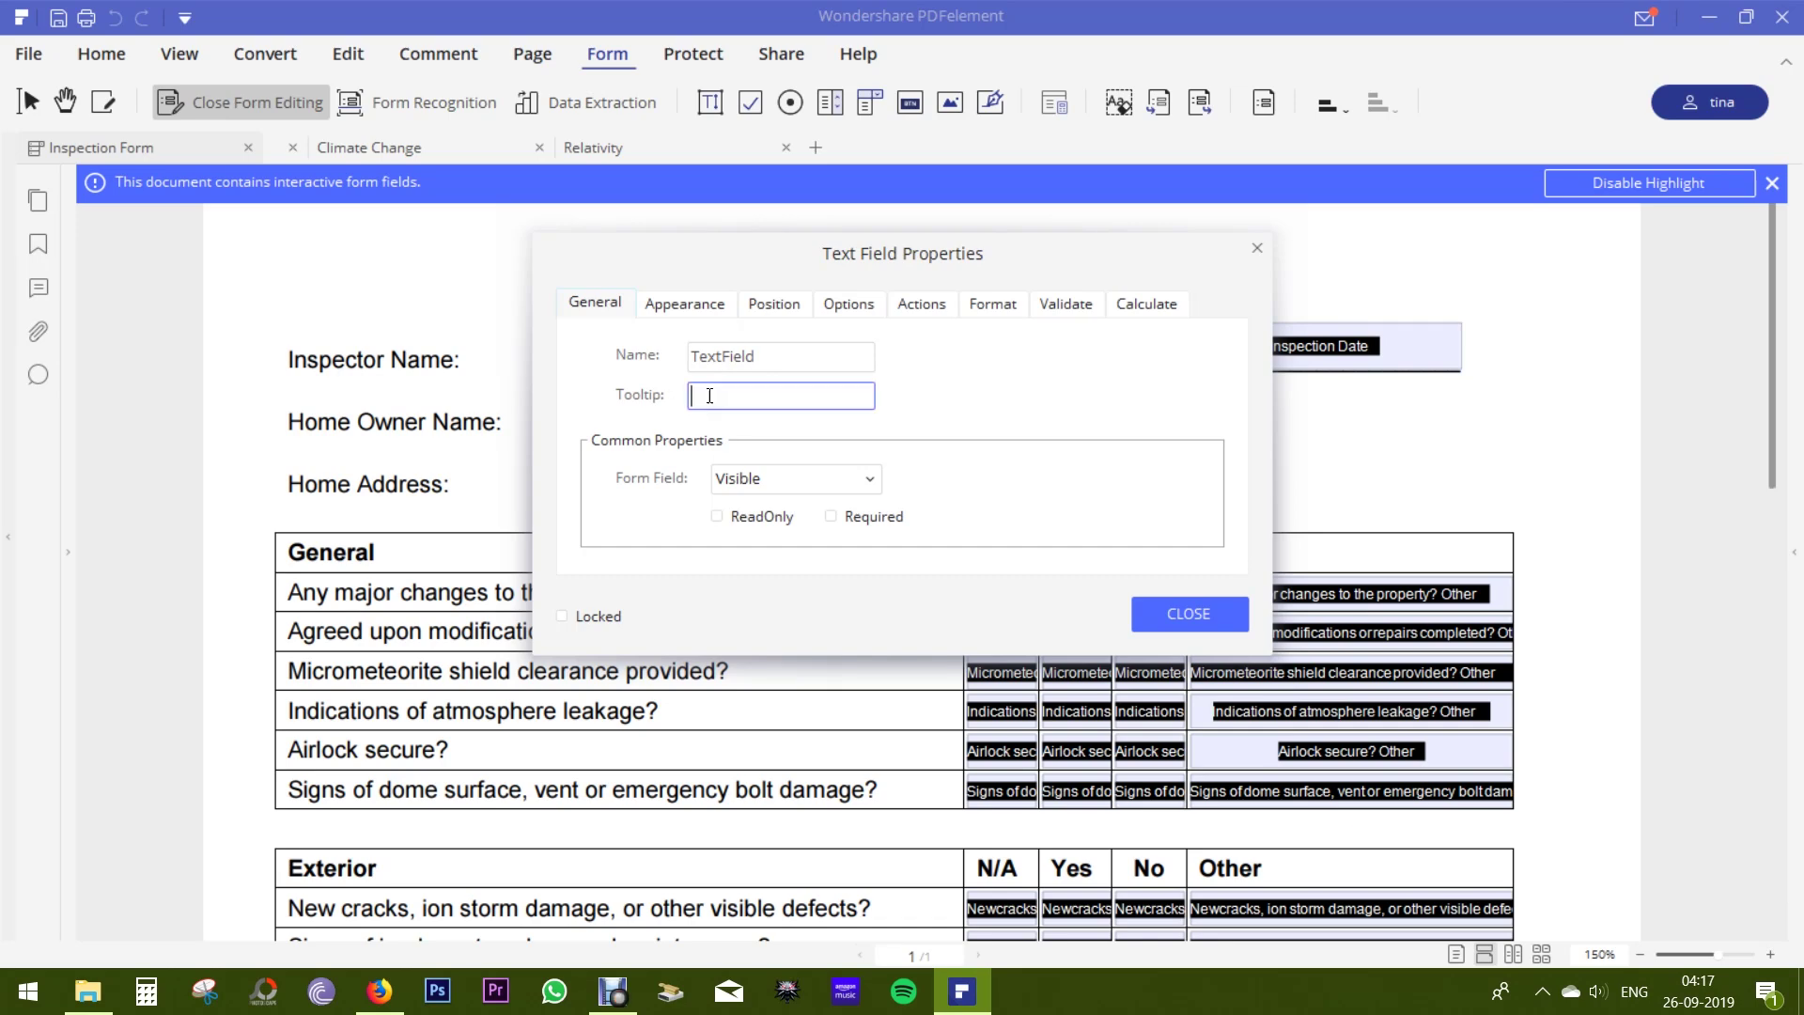
{"action": "left_click", "coordinate": [1176, 620]}
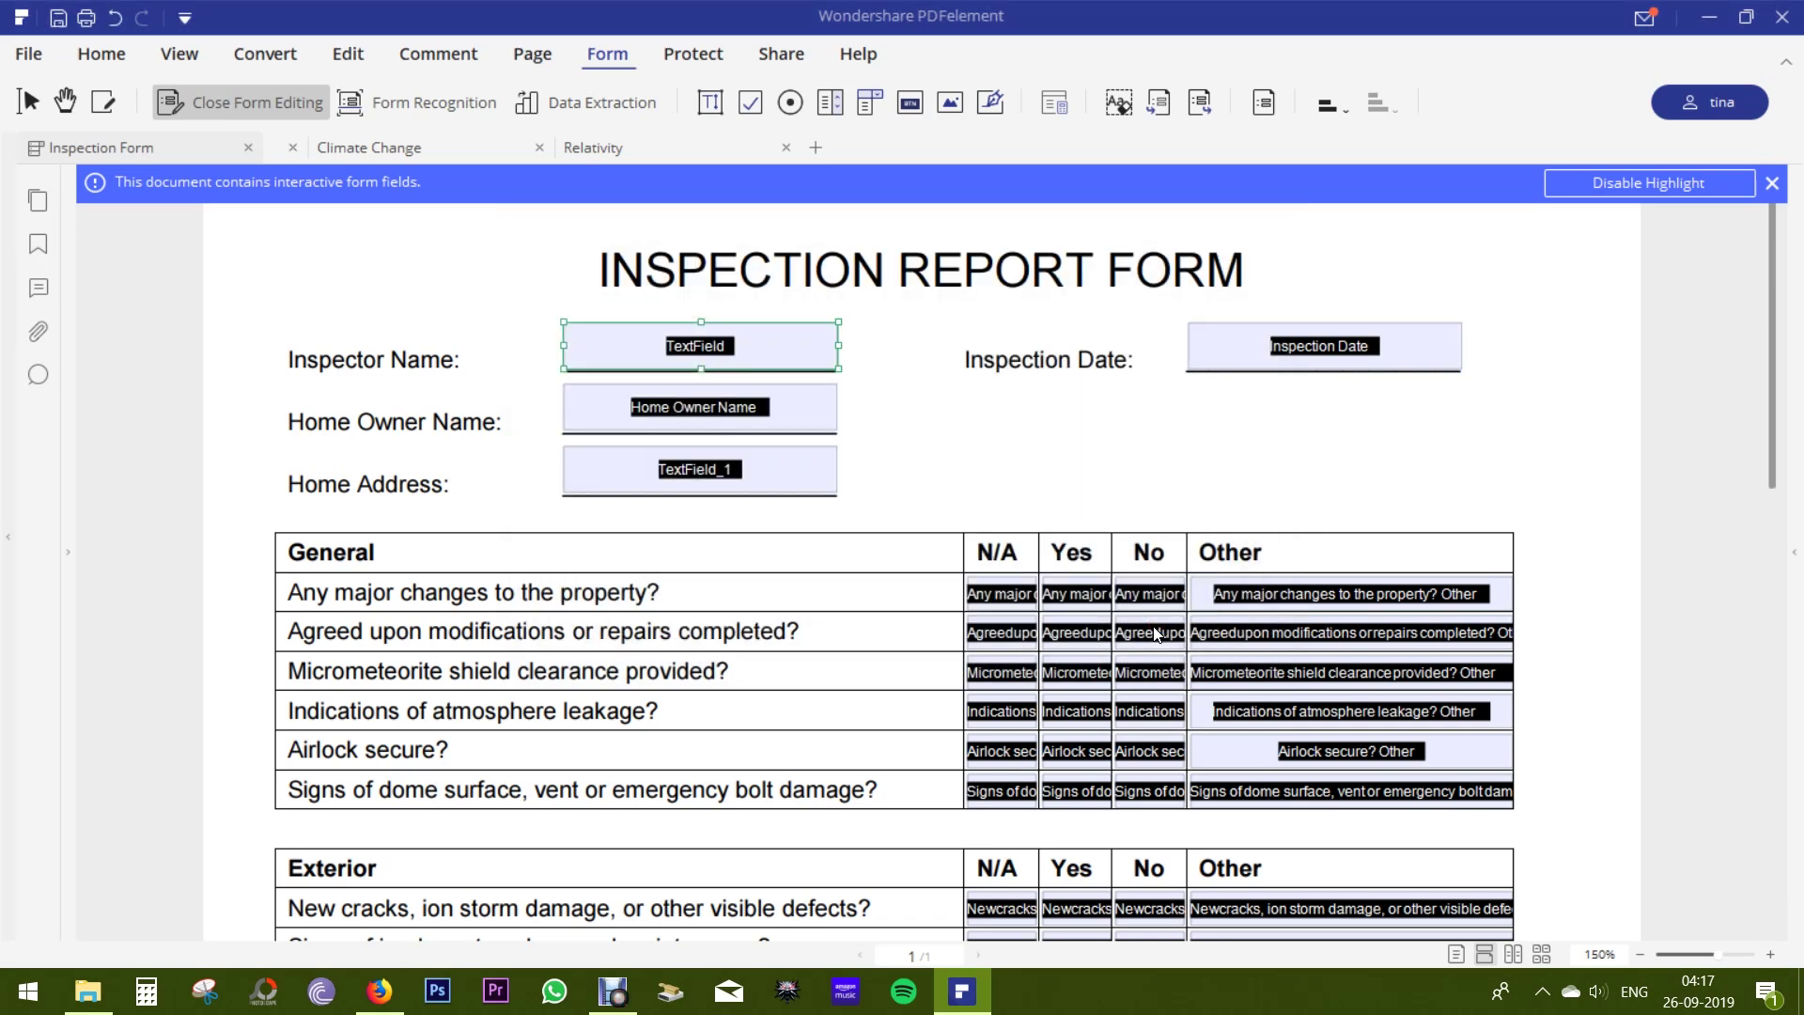
Leave form editing and enter a person's name in the Inspector Name field.
{"action": "left_click", "coordinate": [65, 100]}
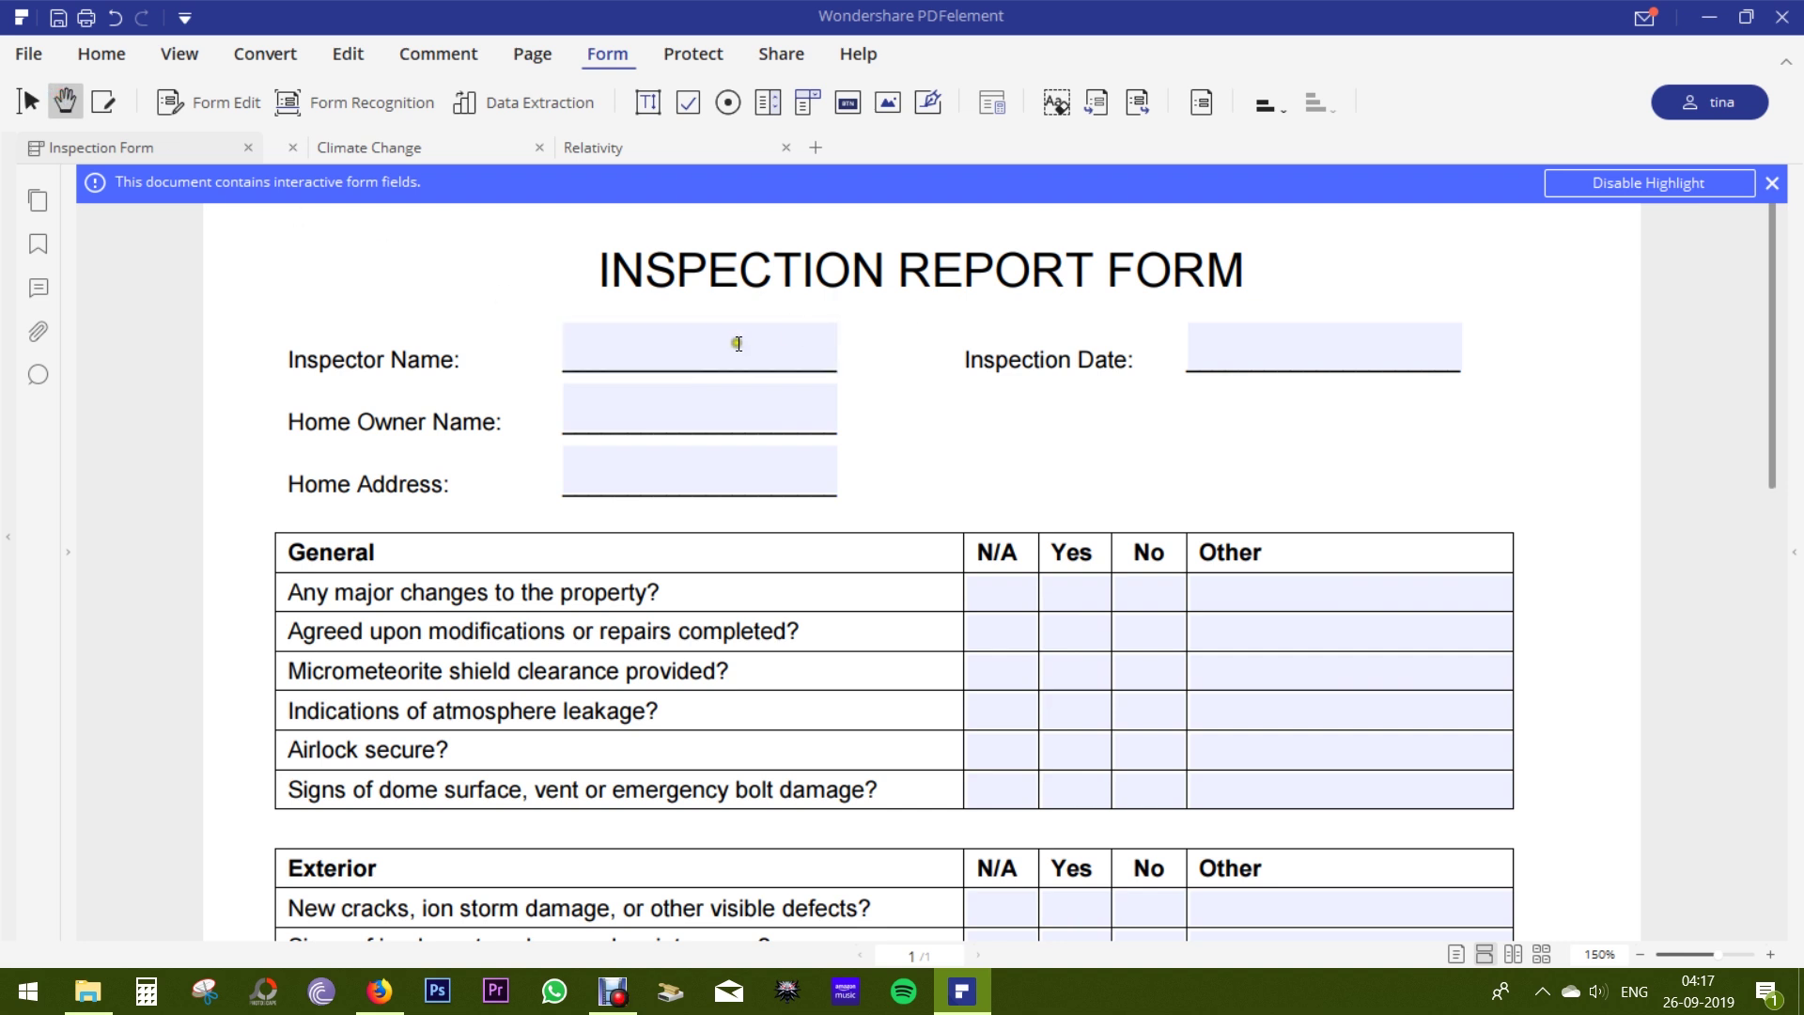
{"action": "left_click", "coordinate": [692, 345]}
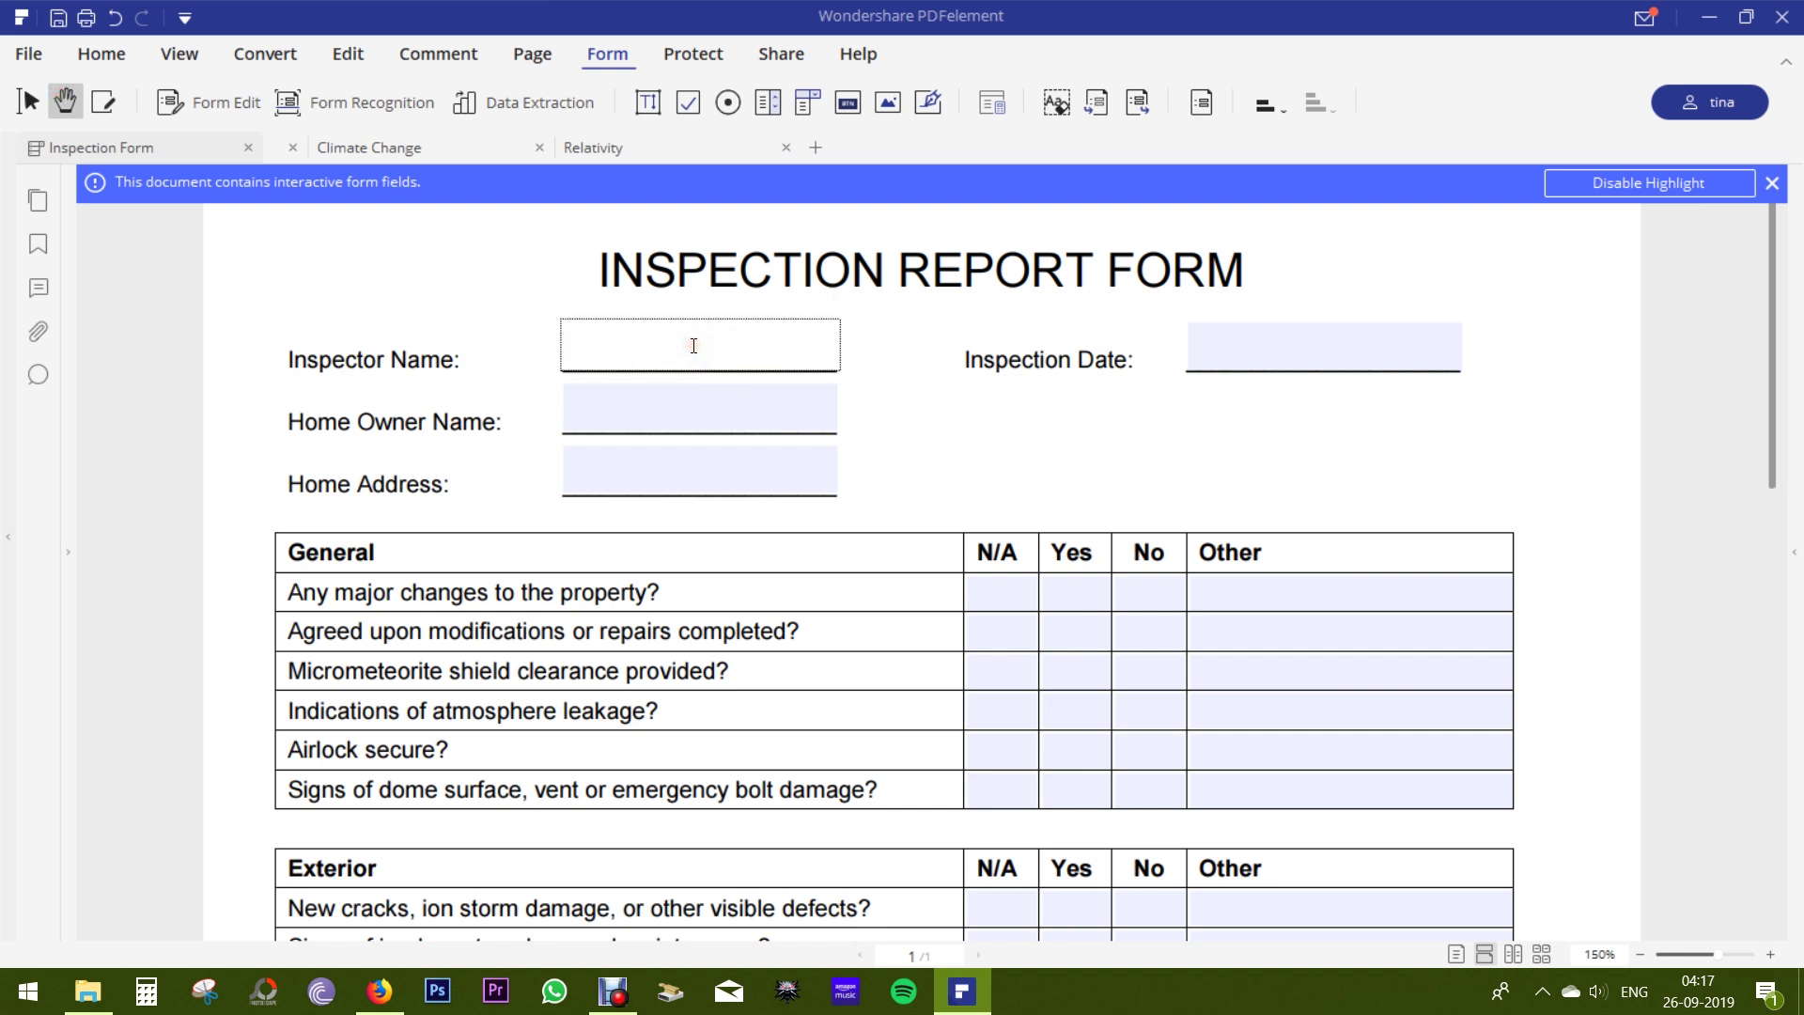
{"action": "type", "text": "Sukesh"}
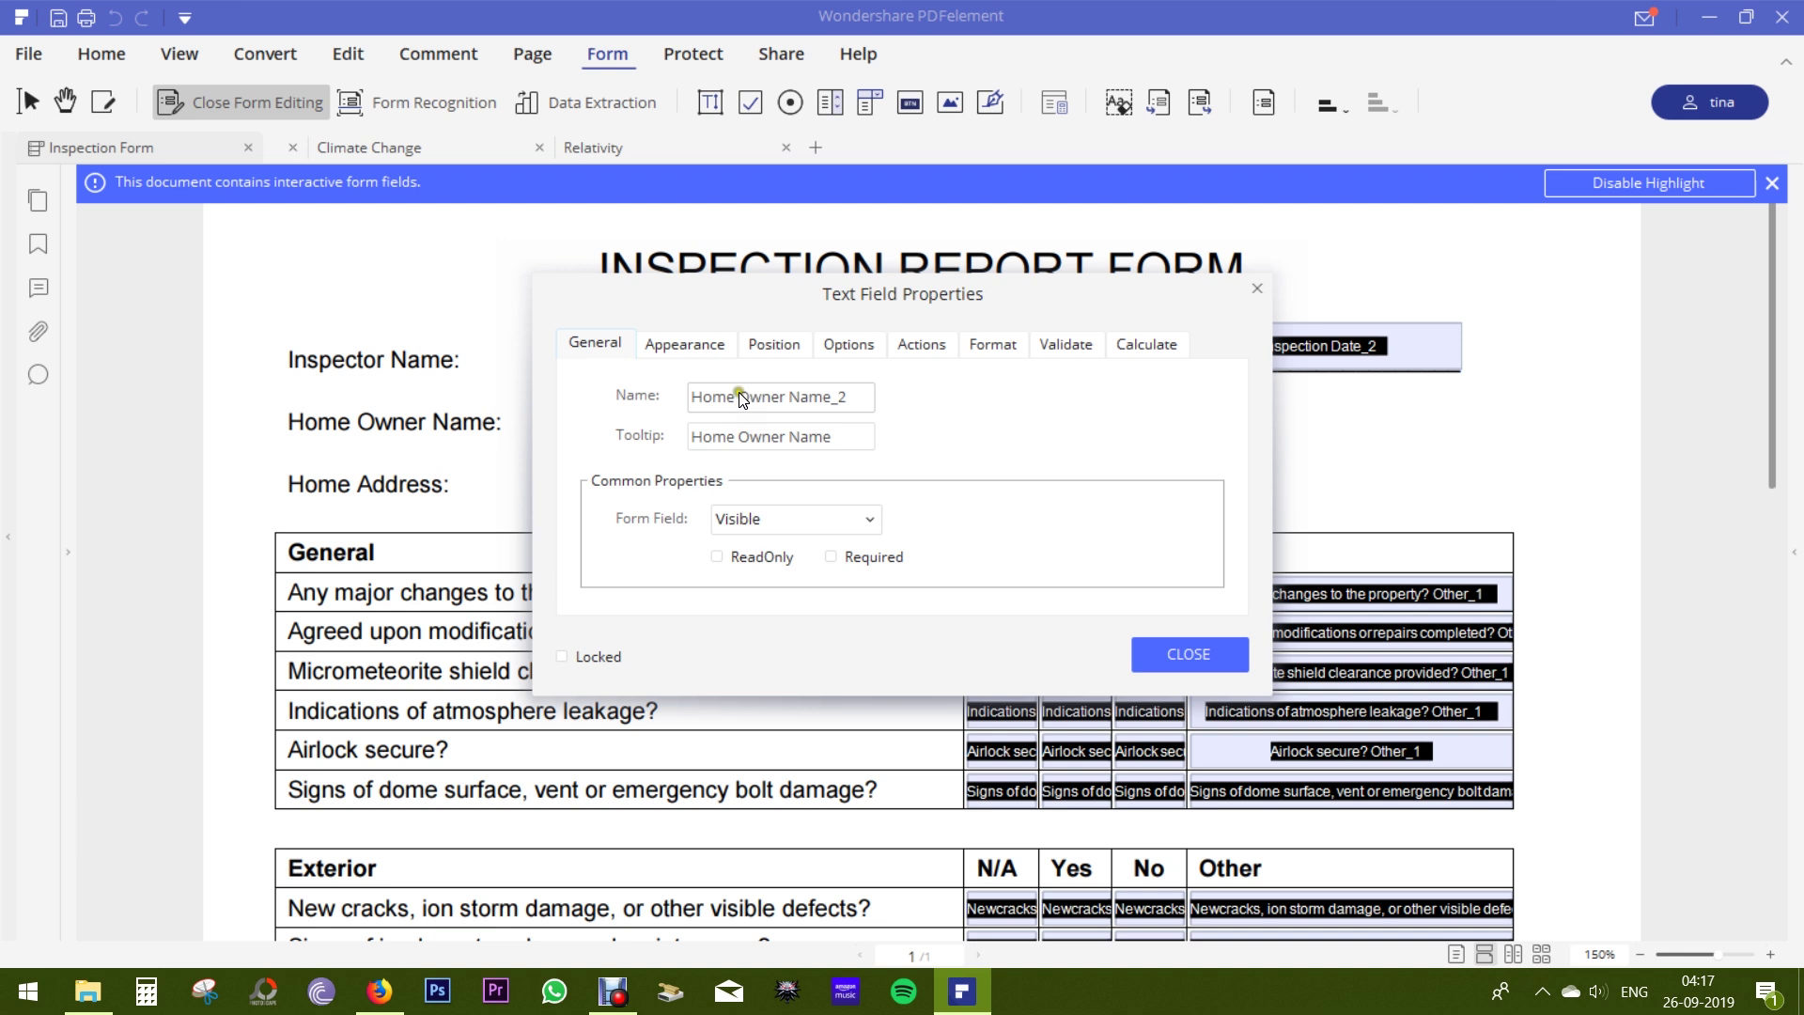
Review the text field's Appearance, Position, Options, Actions and Format tabs, then close it.
{"action": "left_click", "coordinate": [701, 346]}
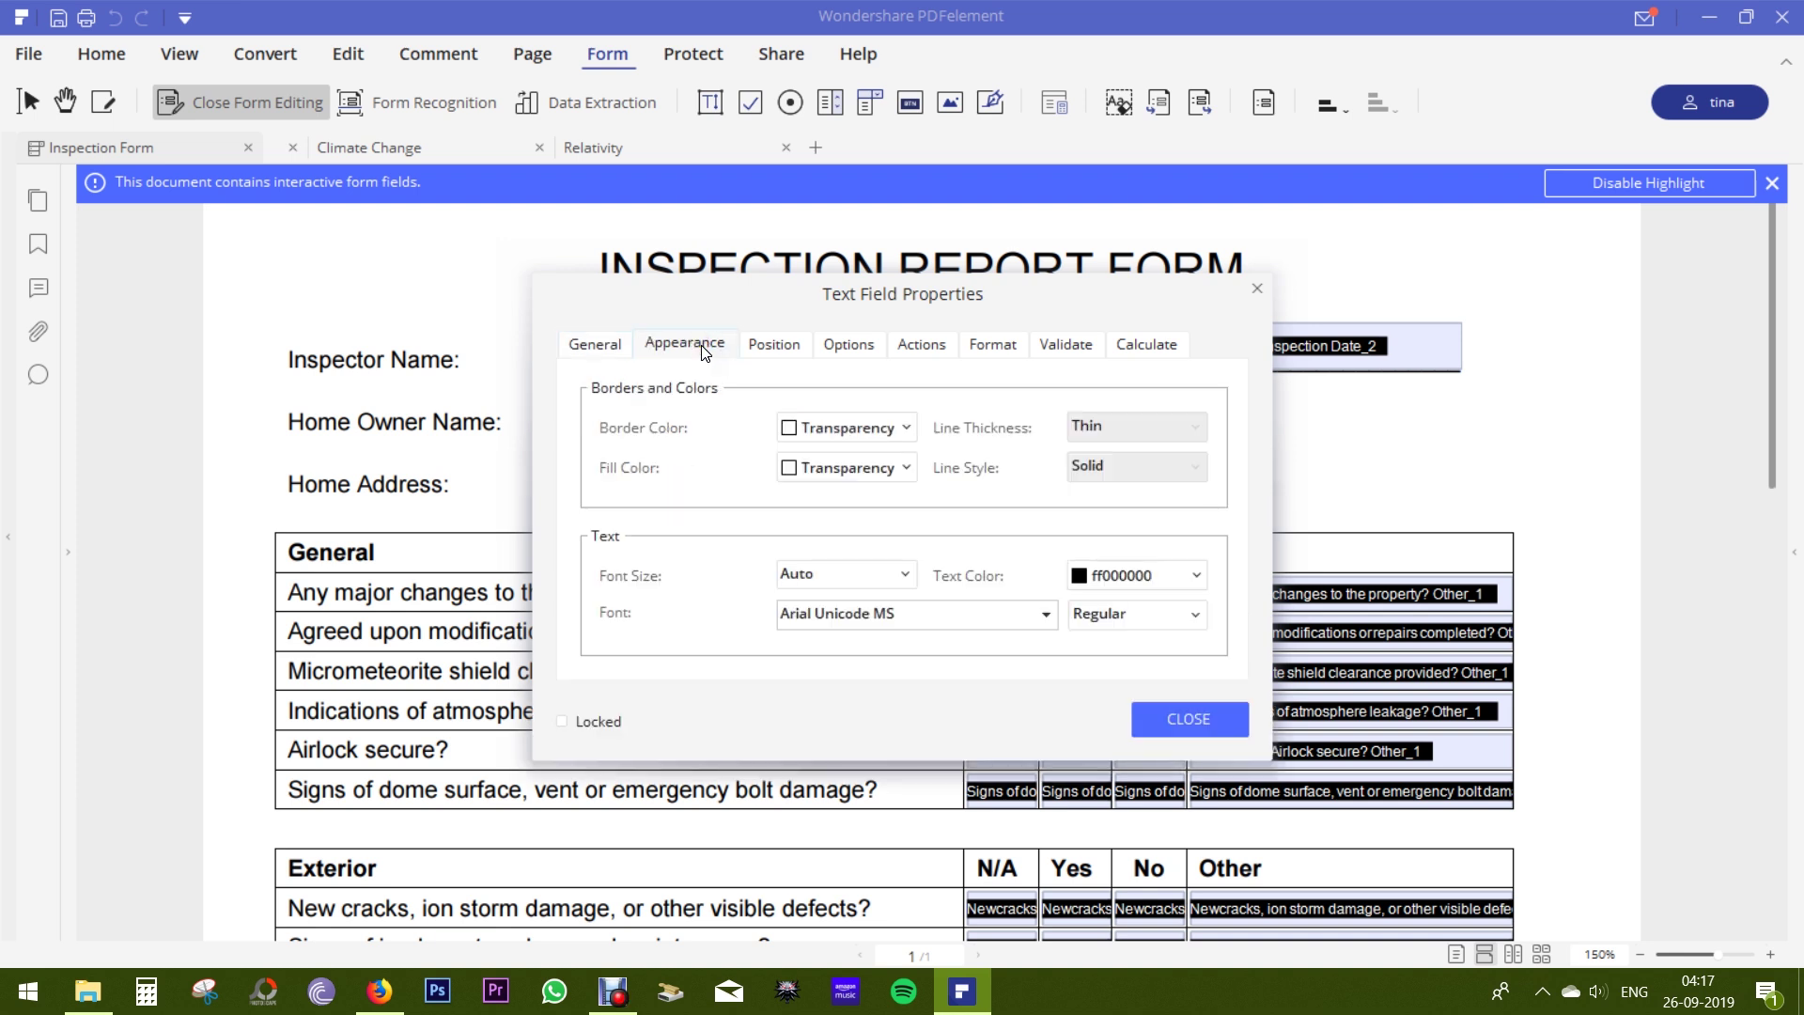
{"action": "left_click", "coordinate": [773, 345]}
{"action": "left_click", "coordinate": [849, 344]}
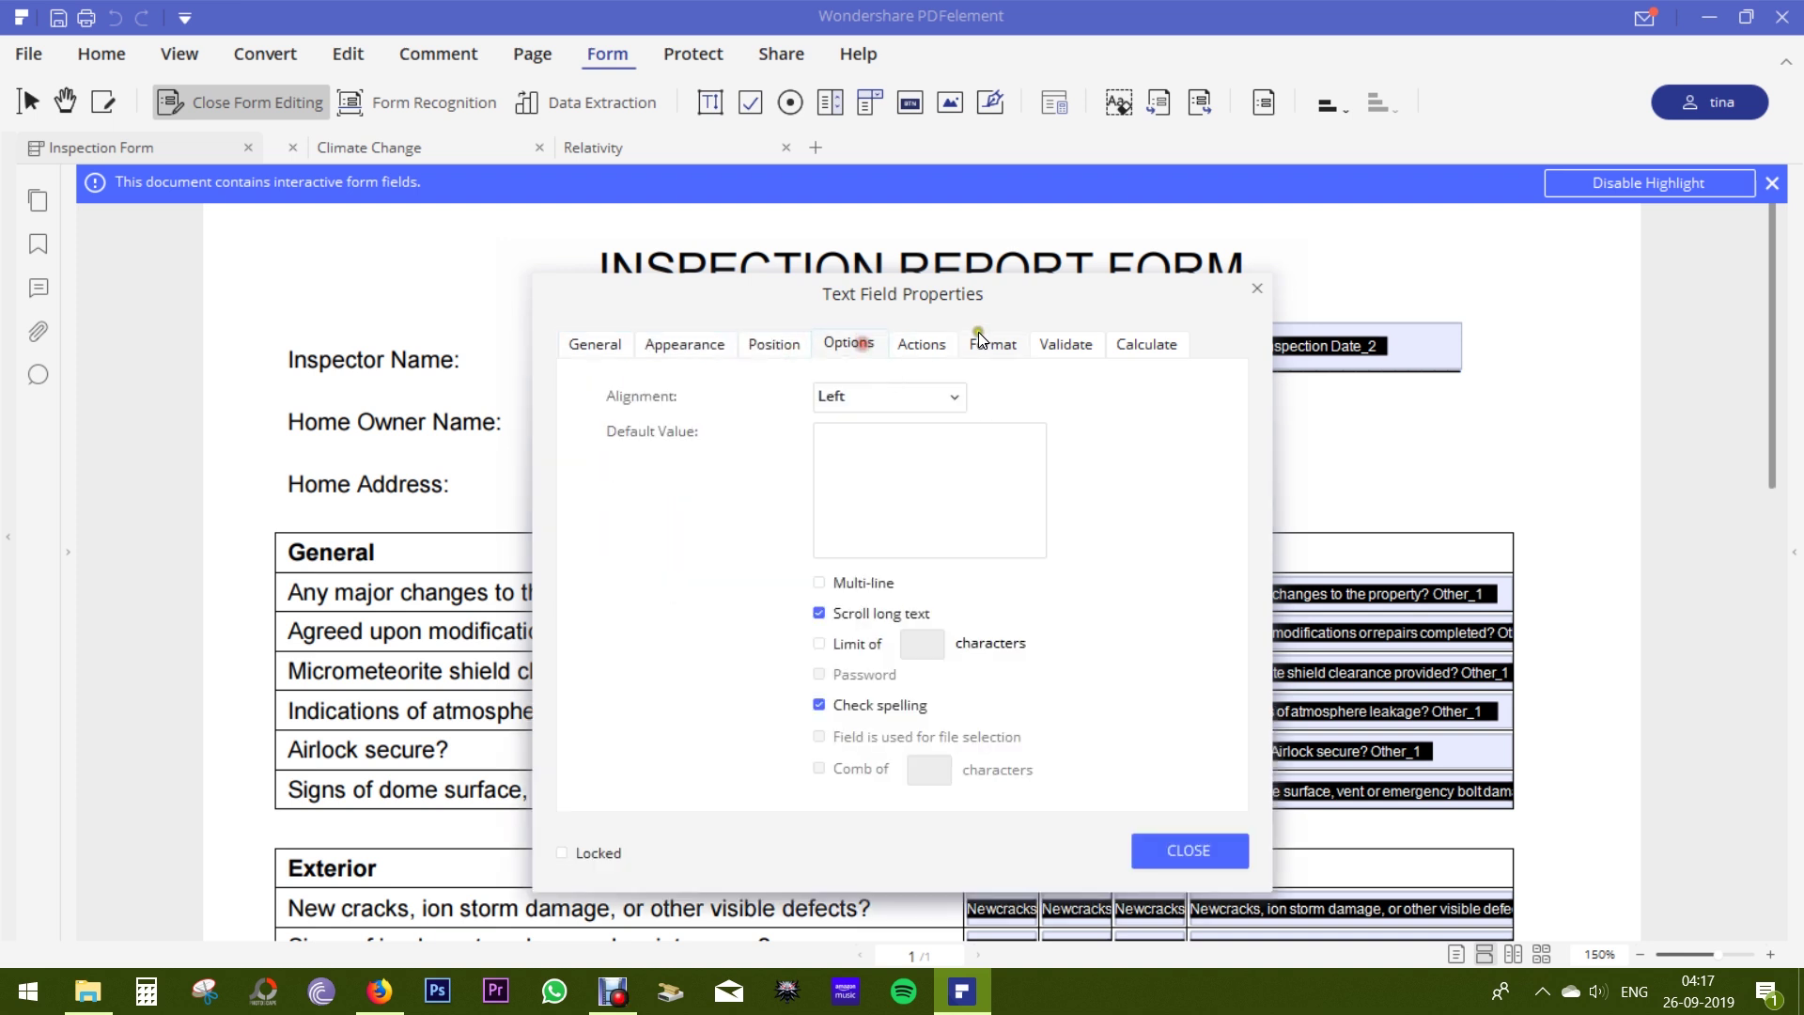
{"action": "left_click", "coordinate": [922, 345]}
{"action": "left_click", "coordinate": [993, 344]}
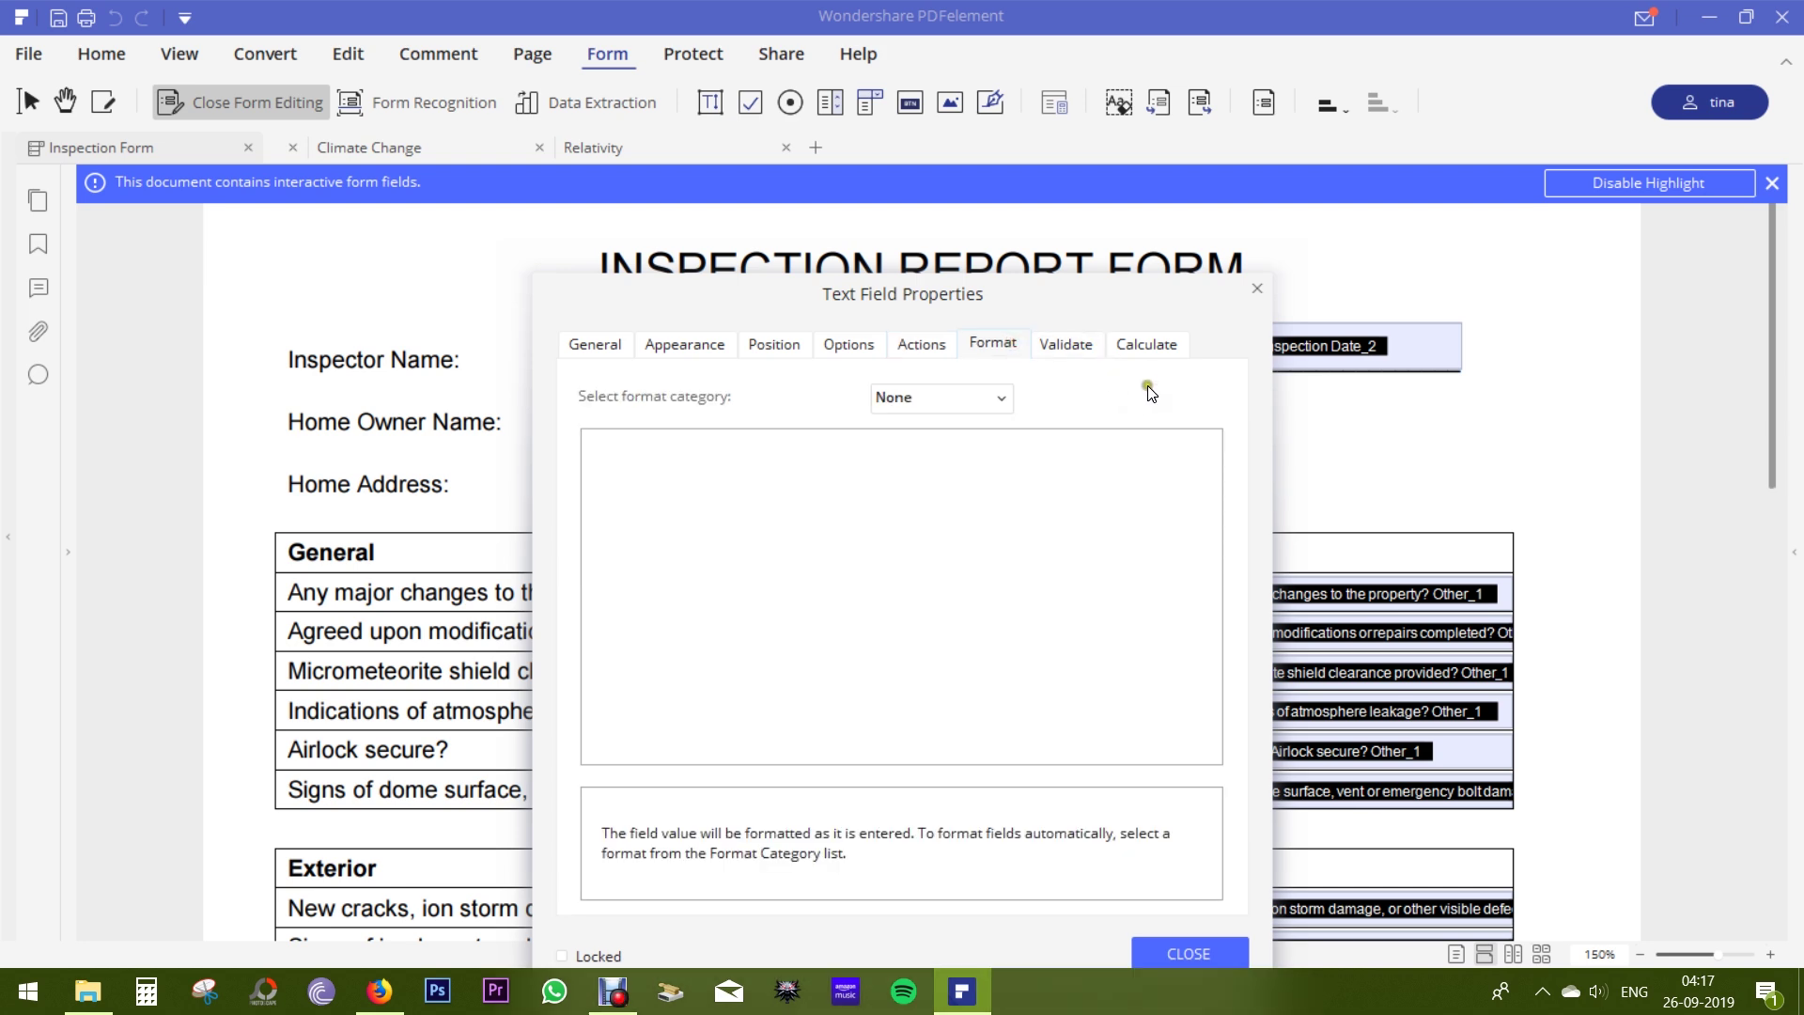
{"action": "left_click", "coordinate": [1257, 289]}
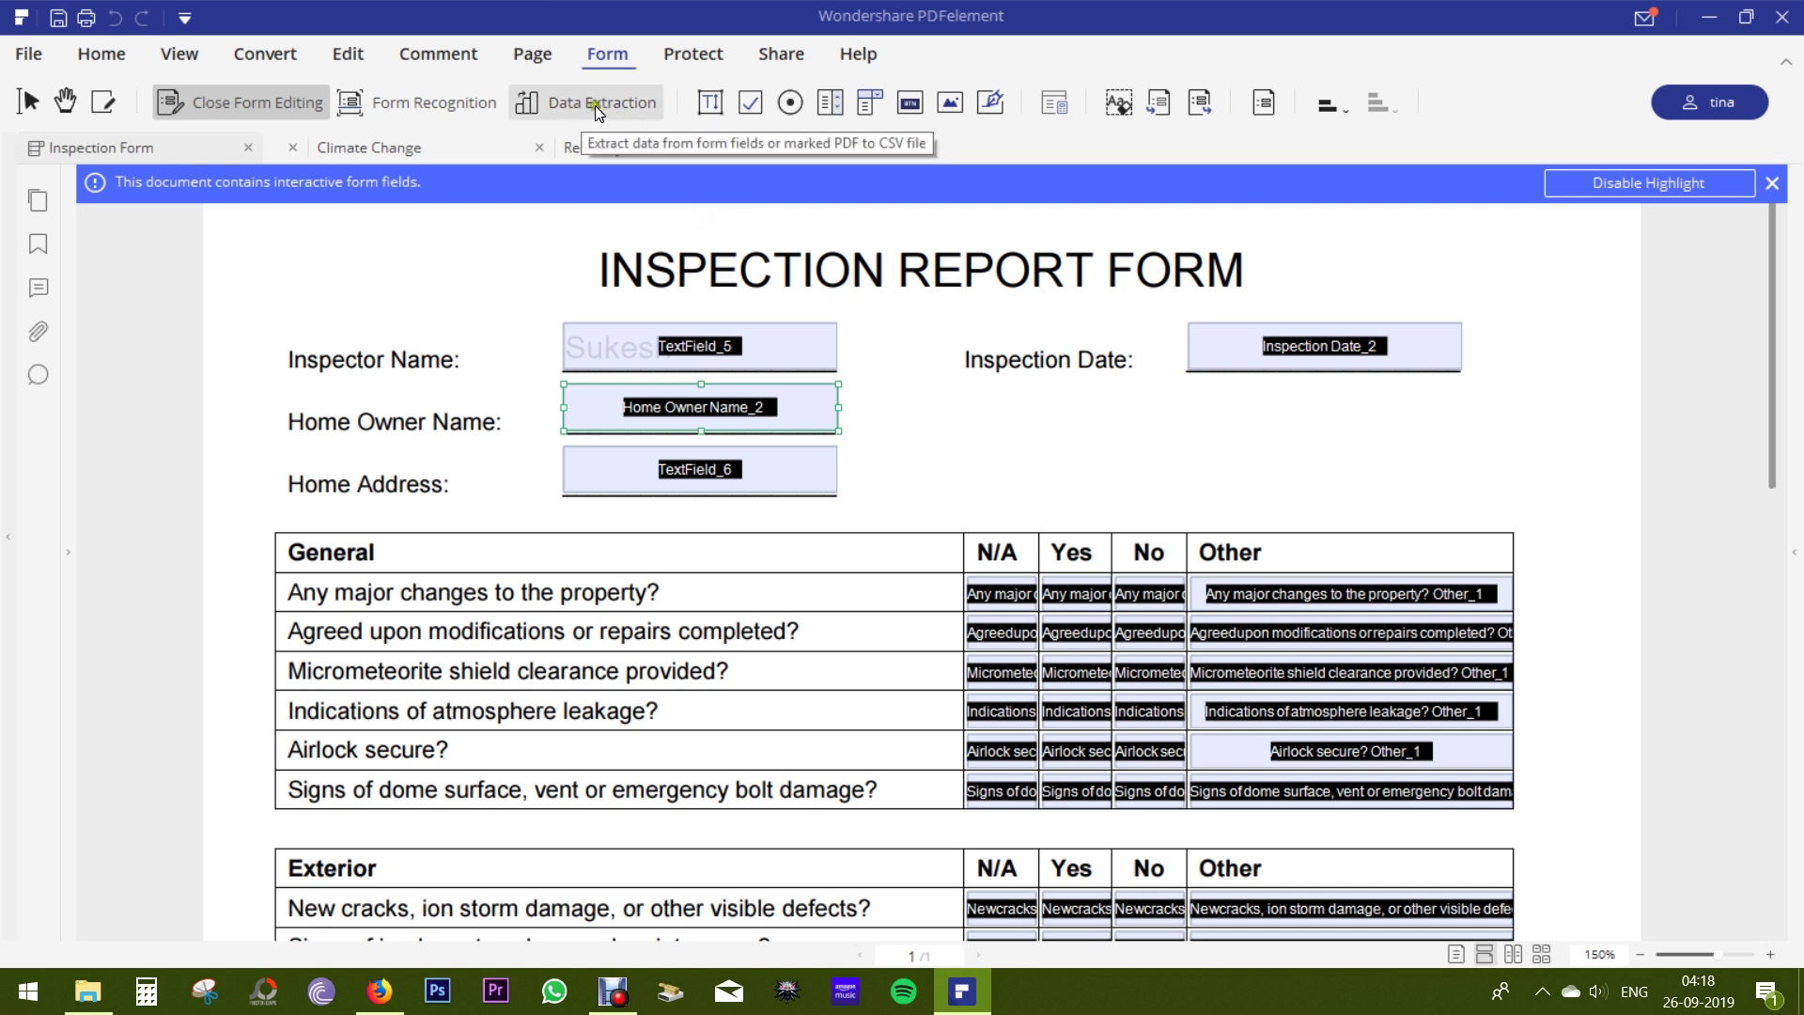
Add a radio button beside Inspection Date and N/A, Yes, No check boxes in row one.
{"action": "left_click", "coordinate": [791, 101]}
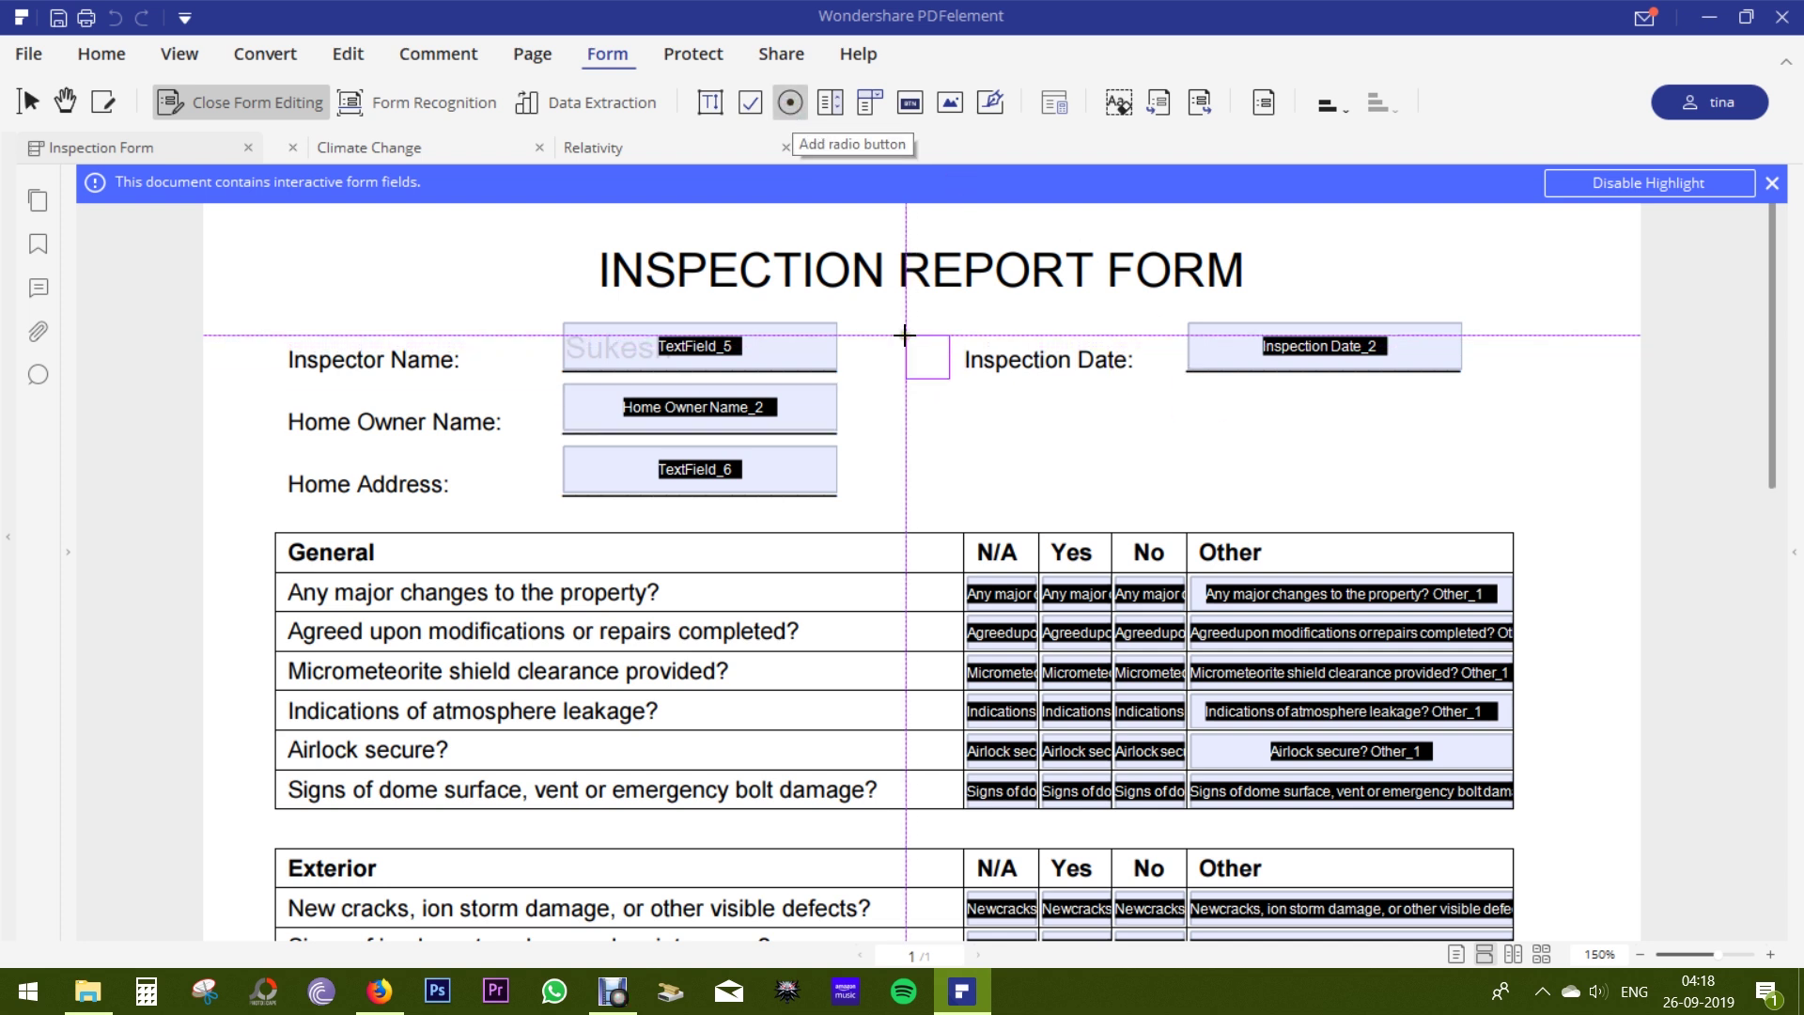
{"action": "left_click", "coordinate": [928, 357]}
{"action": "left_click", "coordinate": [750, 101]}
{"action": "left_click", "coordinate": [1056, 575]}
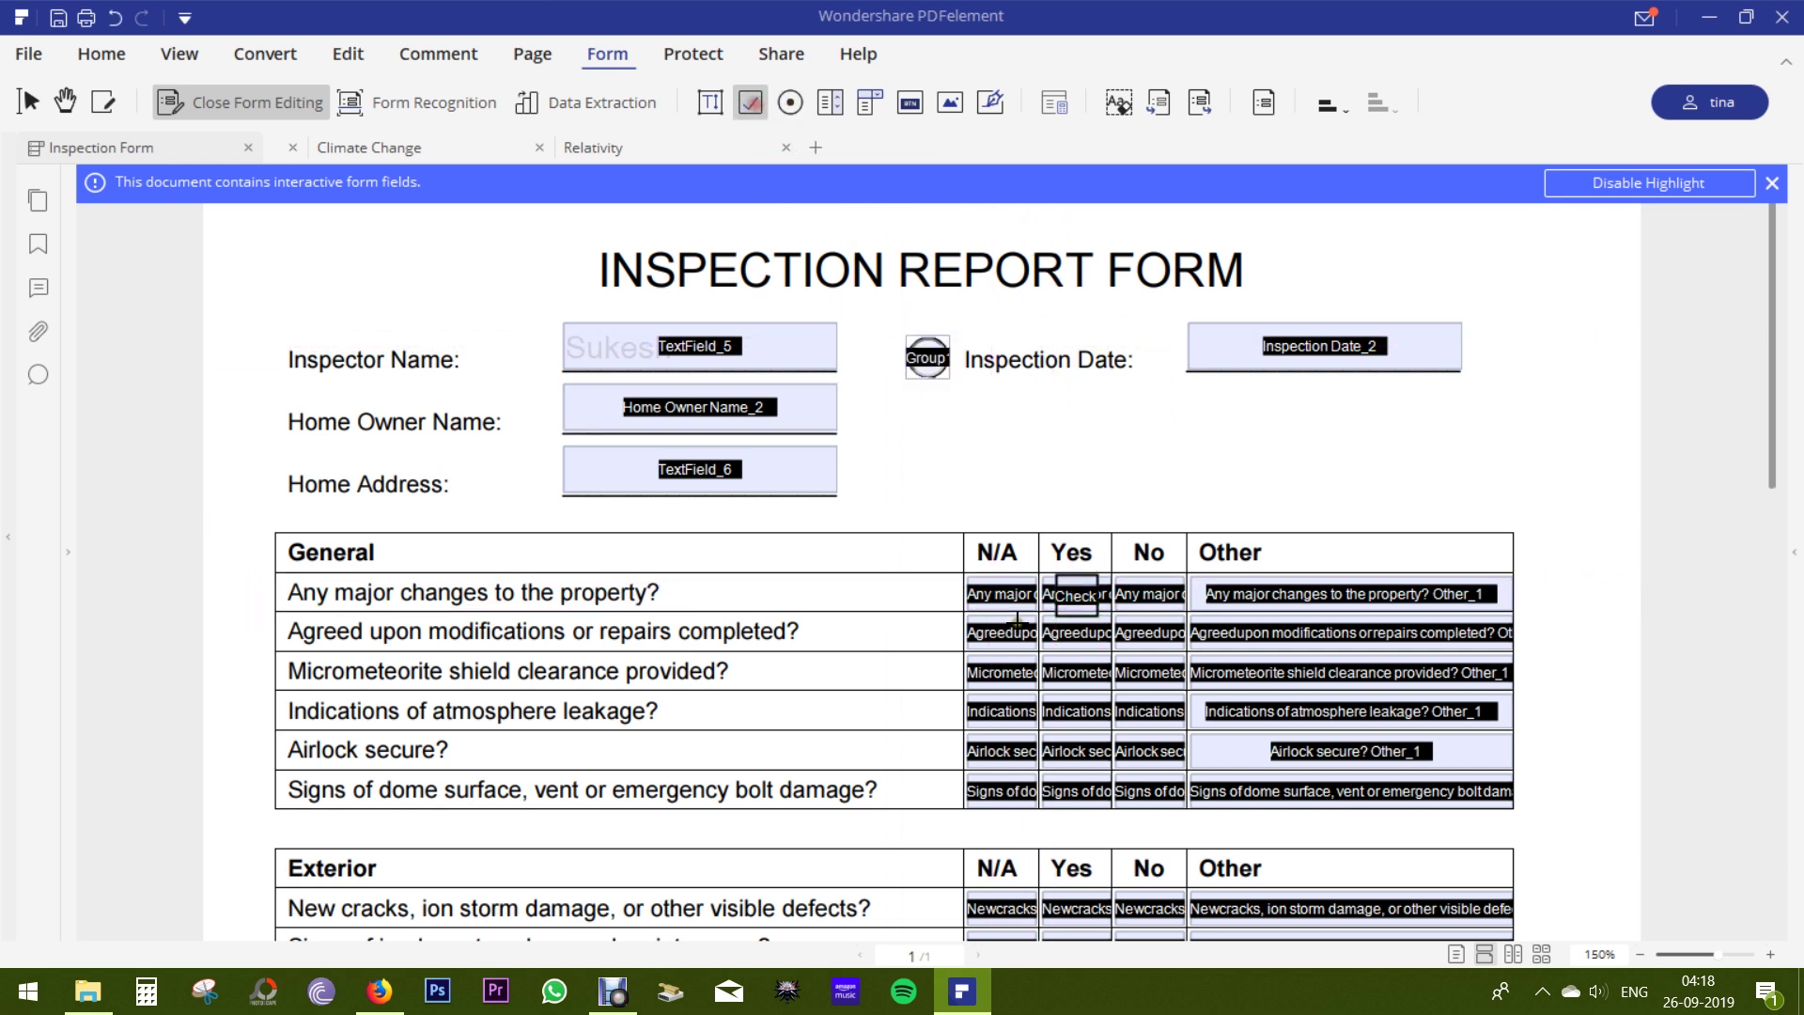
{"action": "left_click", "coordinate": [981, 577]}
{"action": "left_click", "coordinate": [1132, 574]}
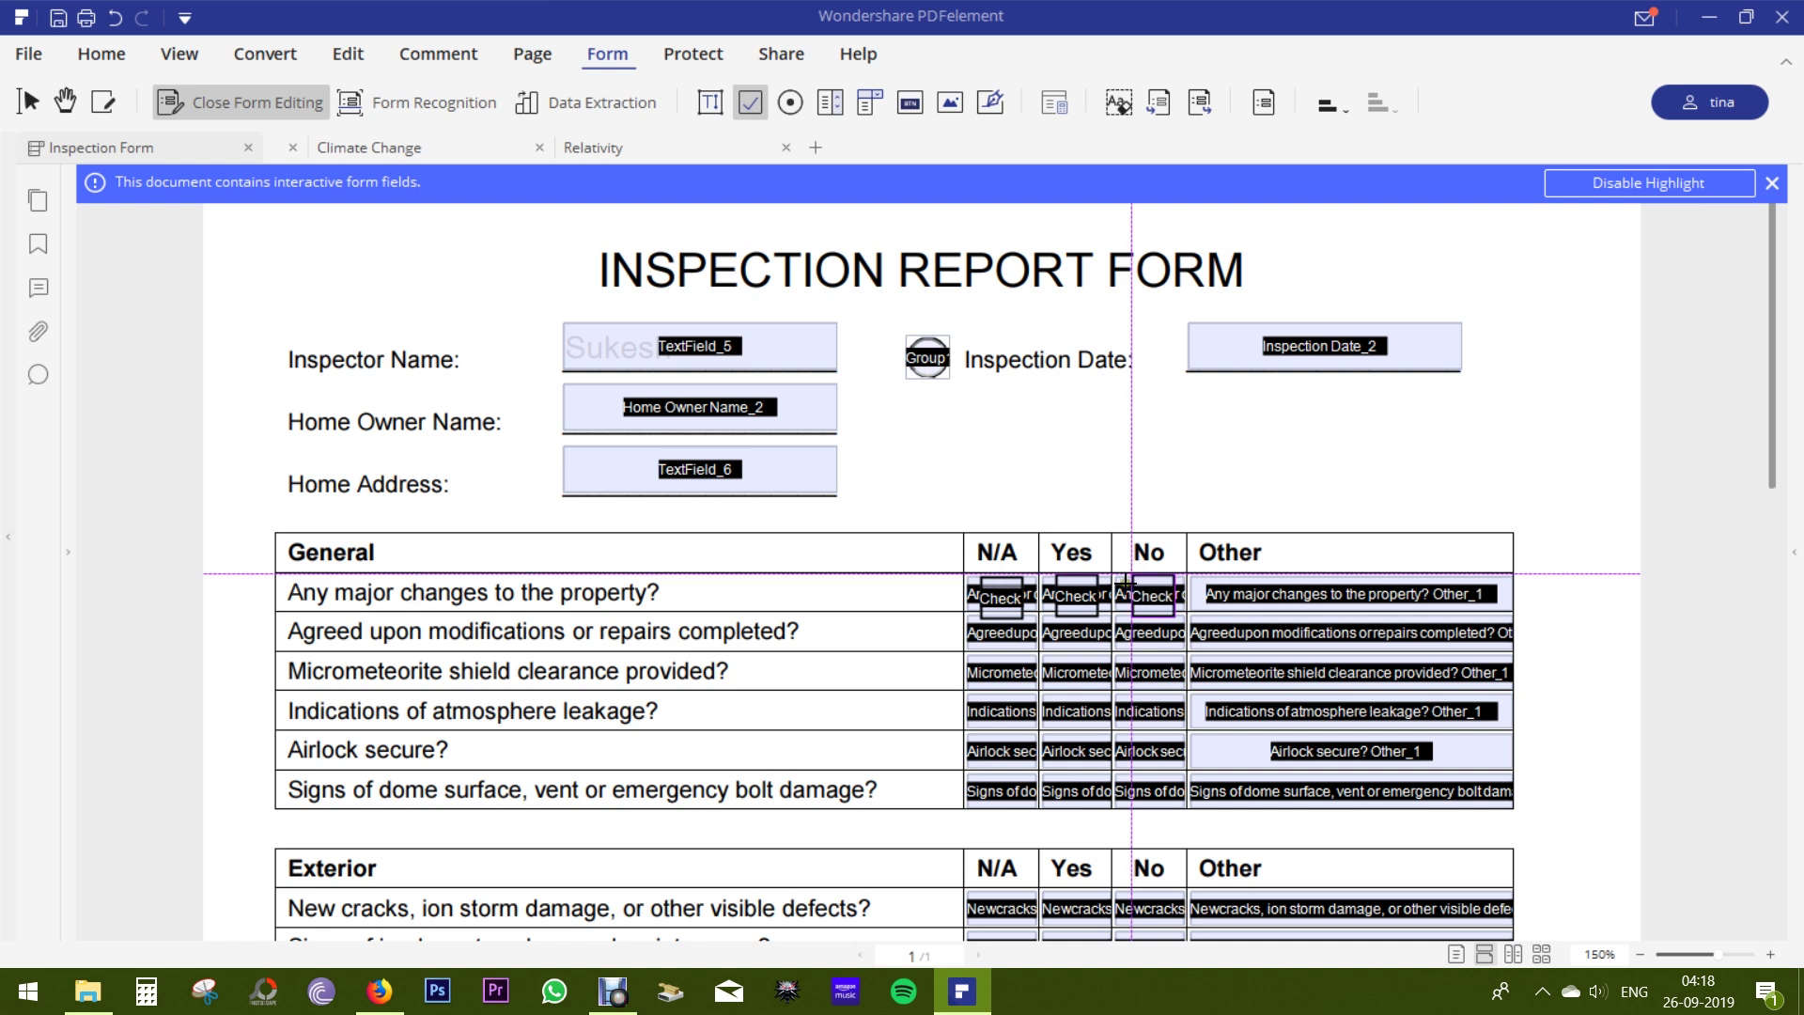
Leave form editing and test the row-one N/A and Yes boxes and row-two Yes box.
{"action": "left_click", "coordinate": [241, 101]}
{"action": "left_click", "coordinate": [1003, 598]}
{"action": "left_click", "coordinate": [1073, 595]}
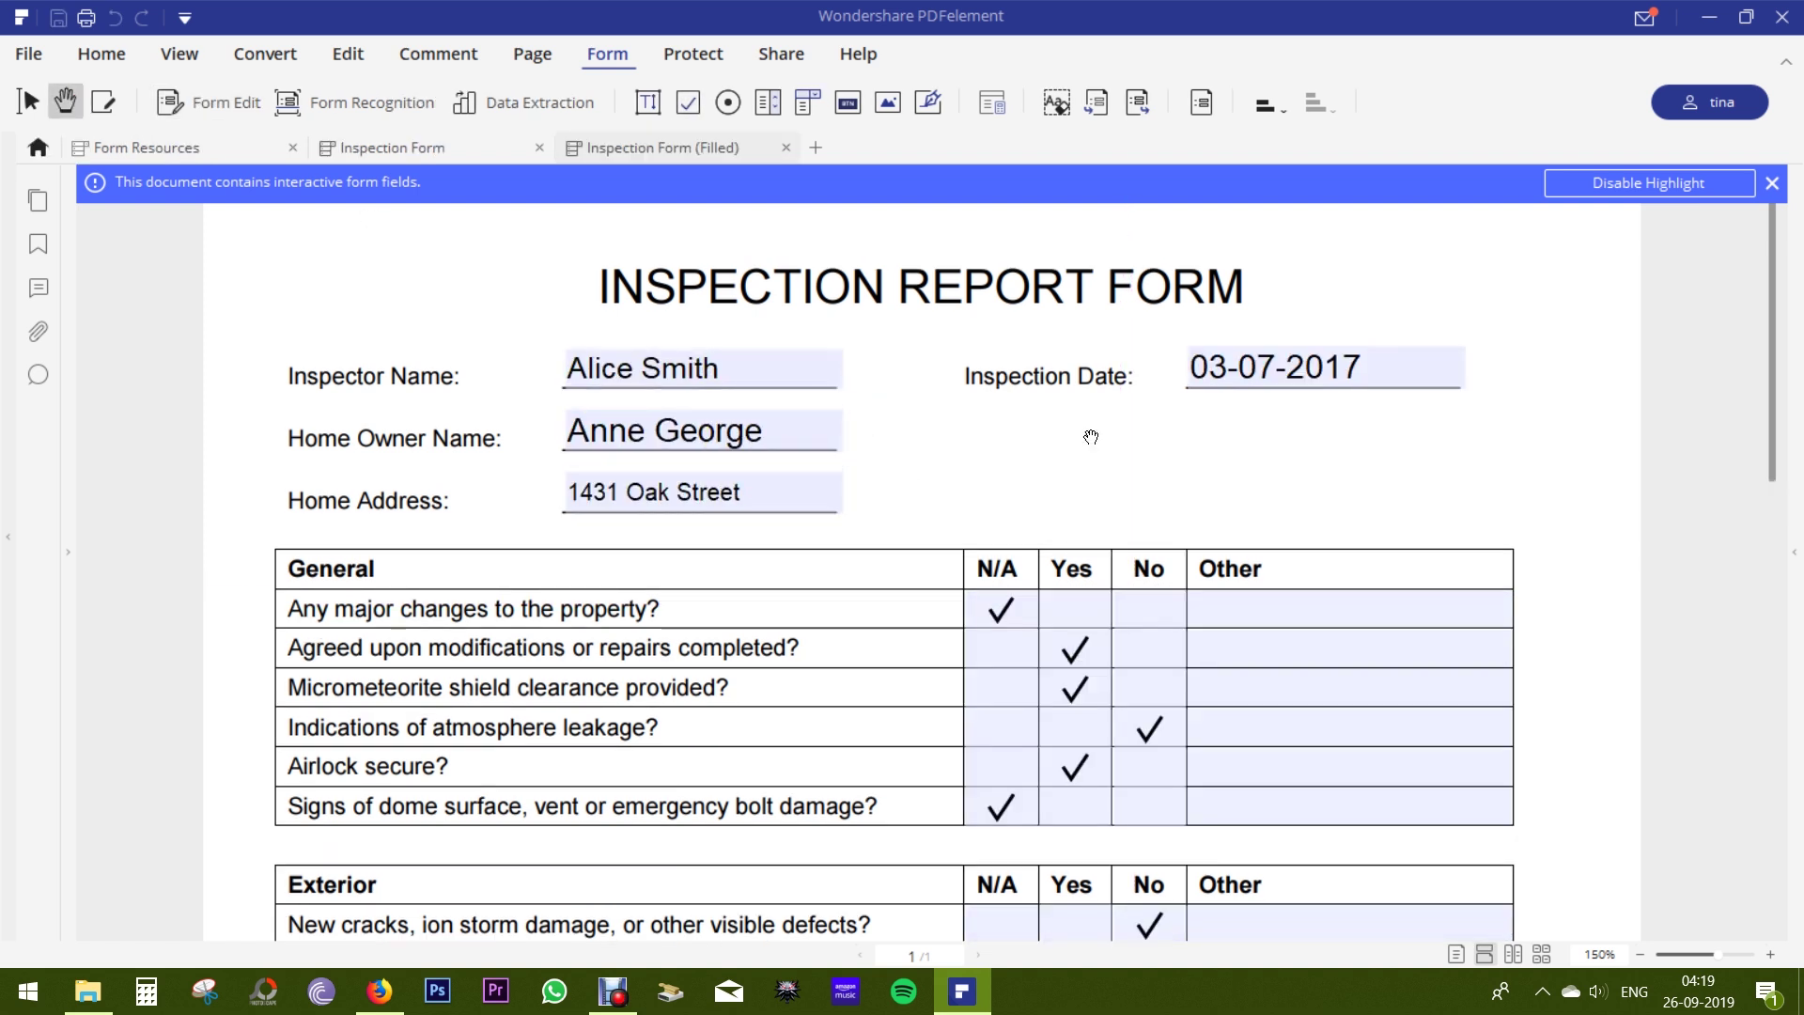
{"action": "left_click", "coordinate": [1455, 366]}
{"action": "scroll", "coordinate": [1446, 368], "scroll_direction": "down", "scroll_amount": 3}
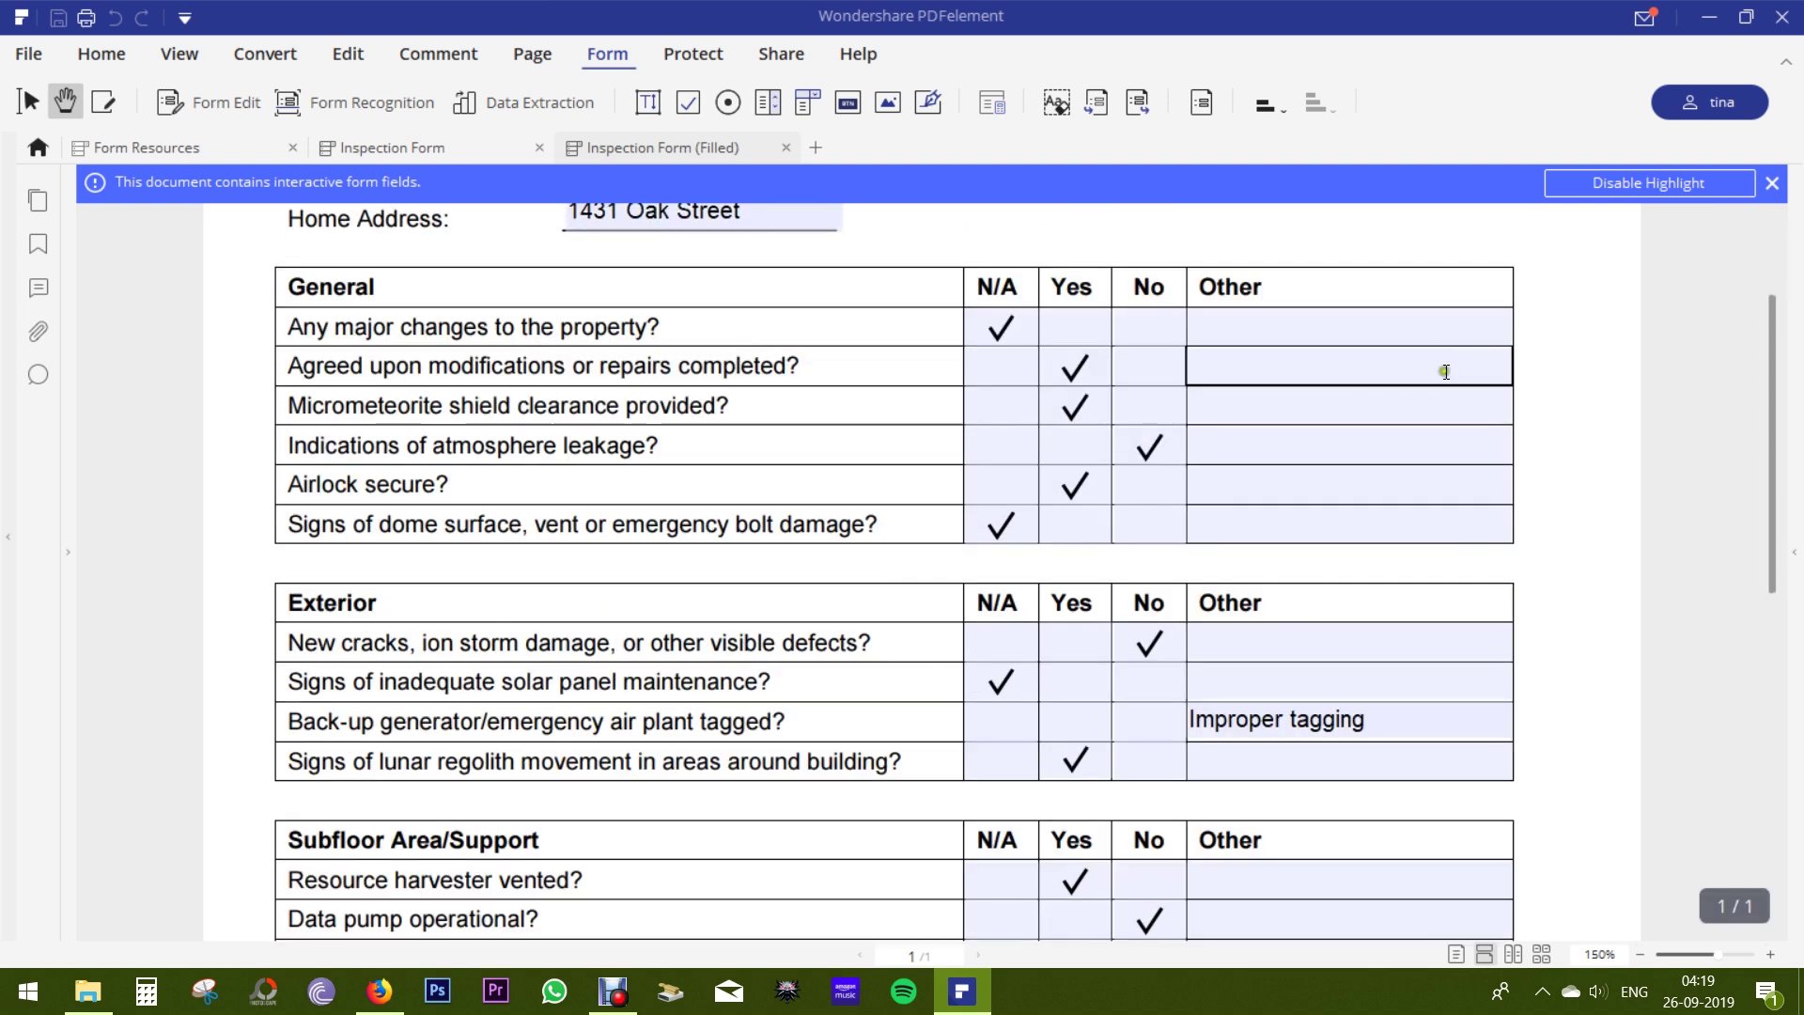
{"action": "left_click", "coordinate": [1074, 368]}
{"action": "left_click", "coordinate": [1075, 366]}
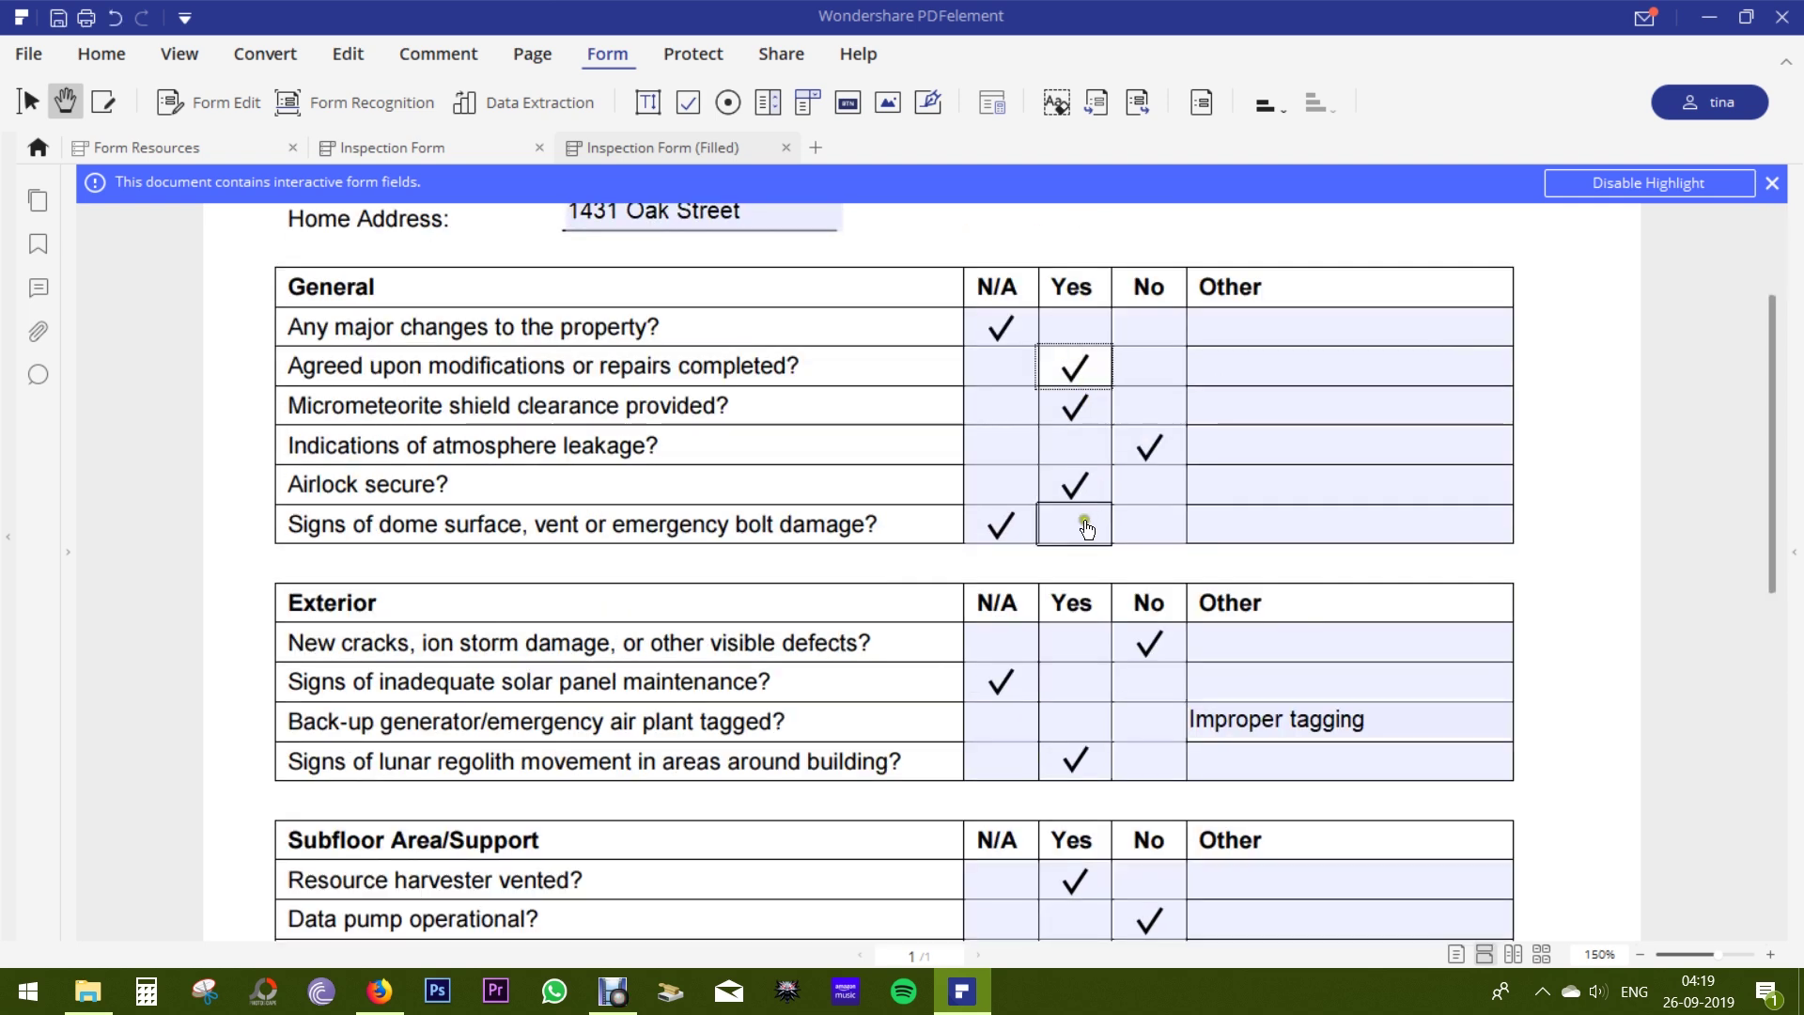
Try the Home Owner Signature field, cancel signing, and mark the inspection Rejected.
{"action": "scroll", "coordinate": [1080, 530], "scroll_direction": "down", "scroll_amount": 10}
{"action": "left_click", "coordinate": [706, 667]}
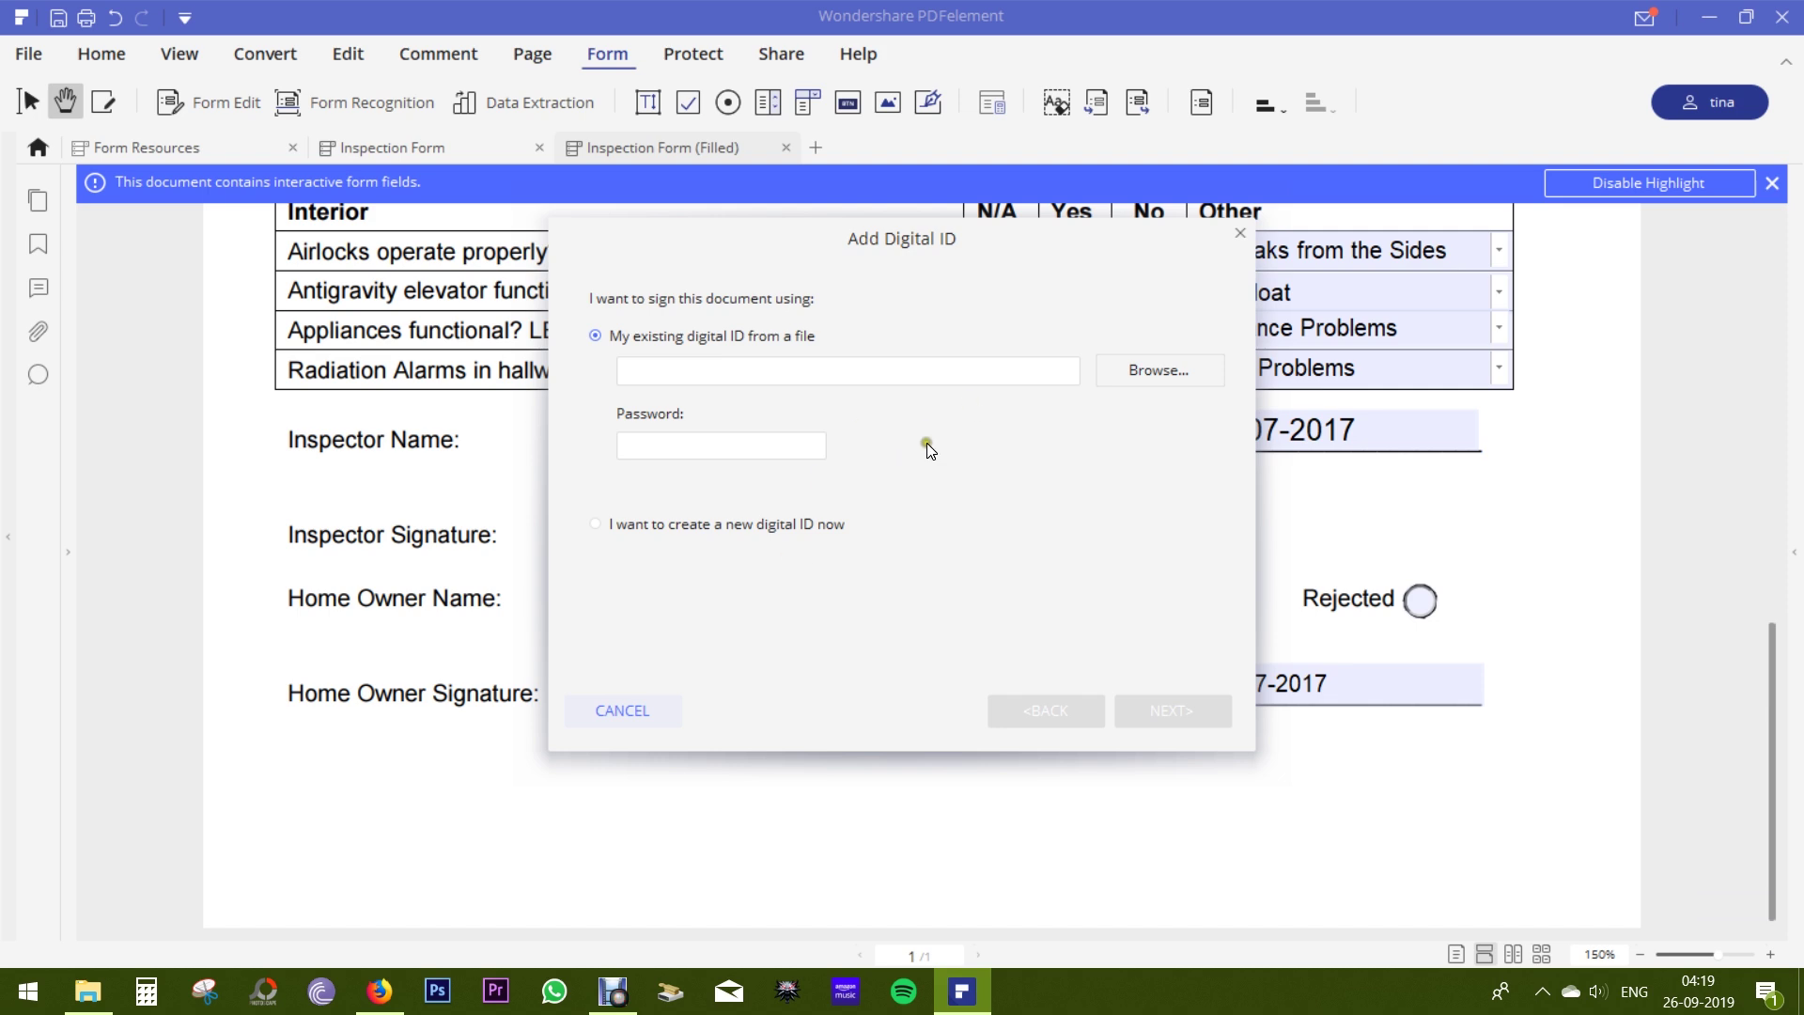
{"action": "left_click", "coordinate": [640, 711]}
{"action": "left_click", "coordinate": [1065, 745]}
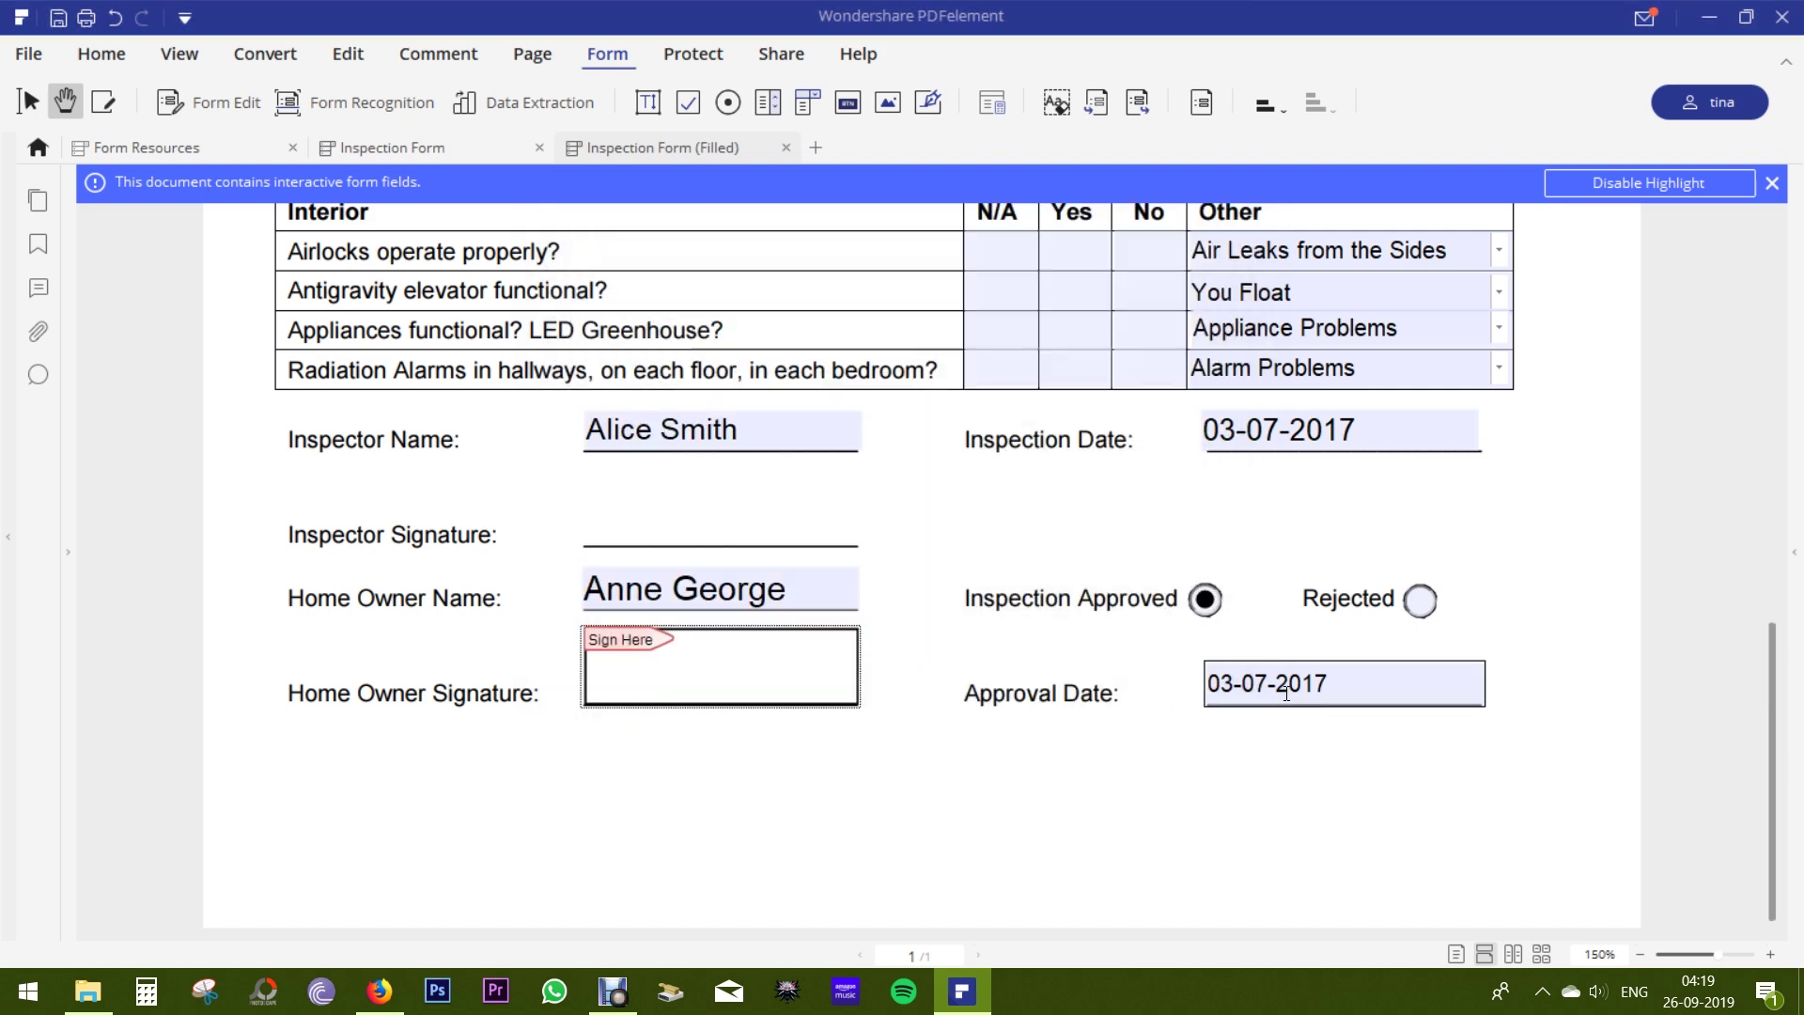
{"action": "left_click", "coordinate": [1420, 601]}
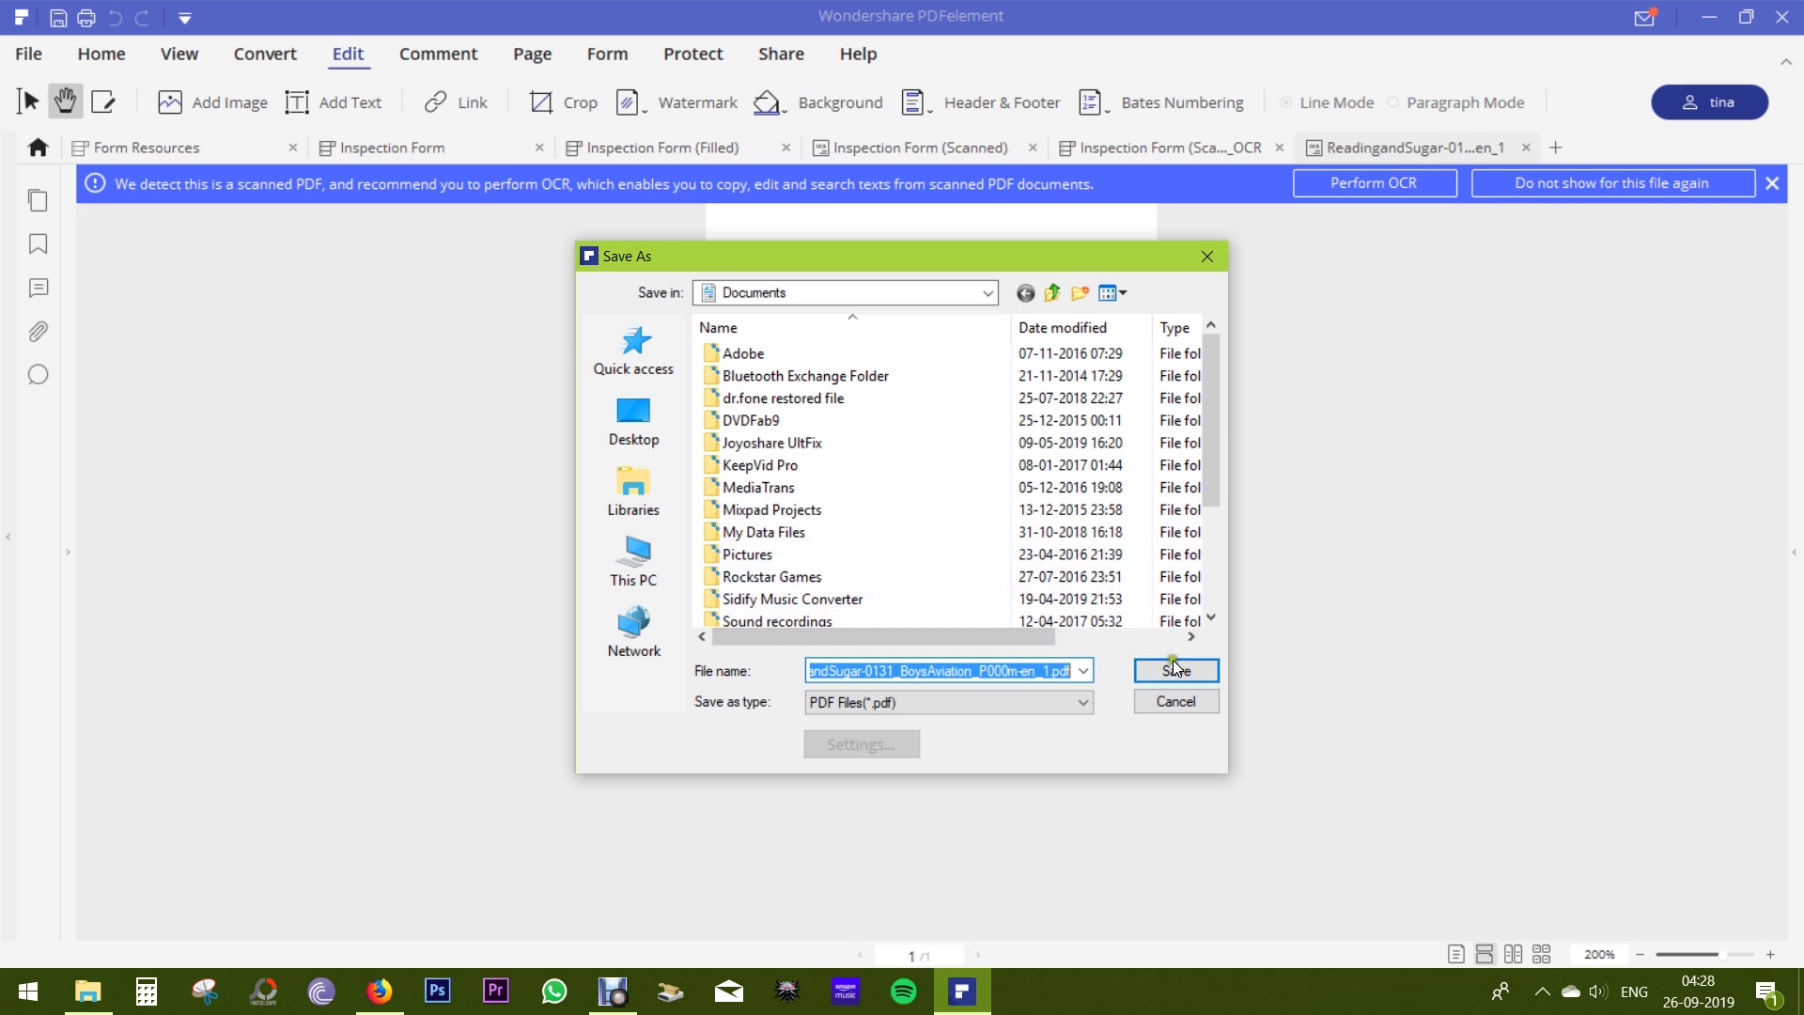
Save the scanned document to the Desktop and OCR it as editable text.
{"action": "left_click", "coordinate": [633, 418]}
{"action": "left_click", "coordinate": [1183, 671]}
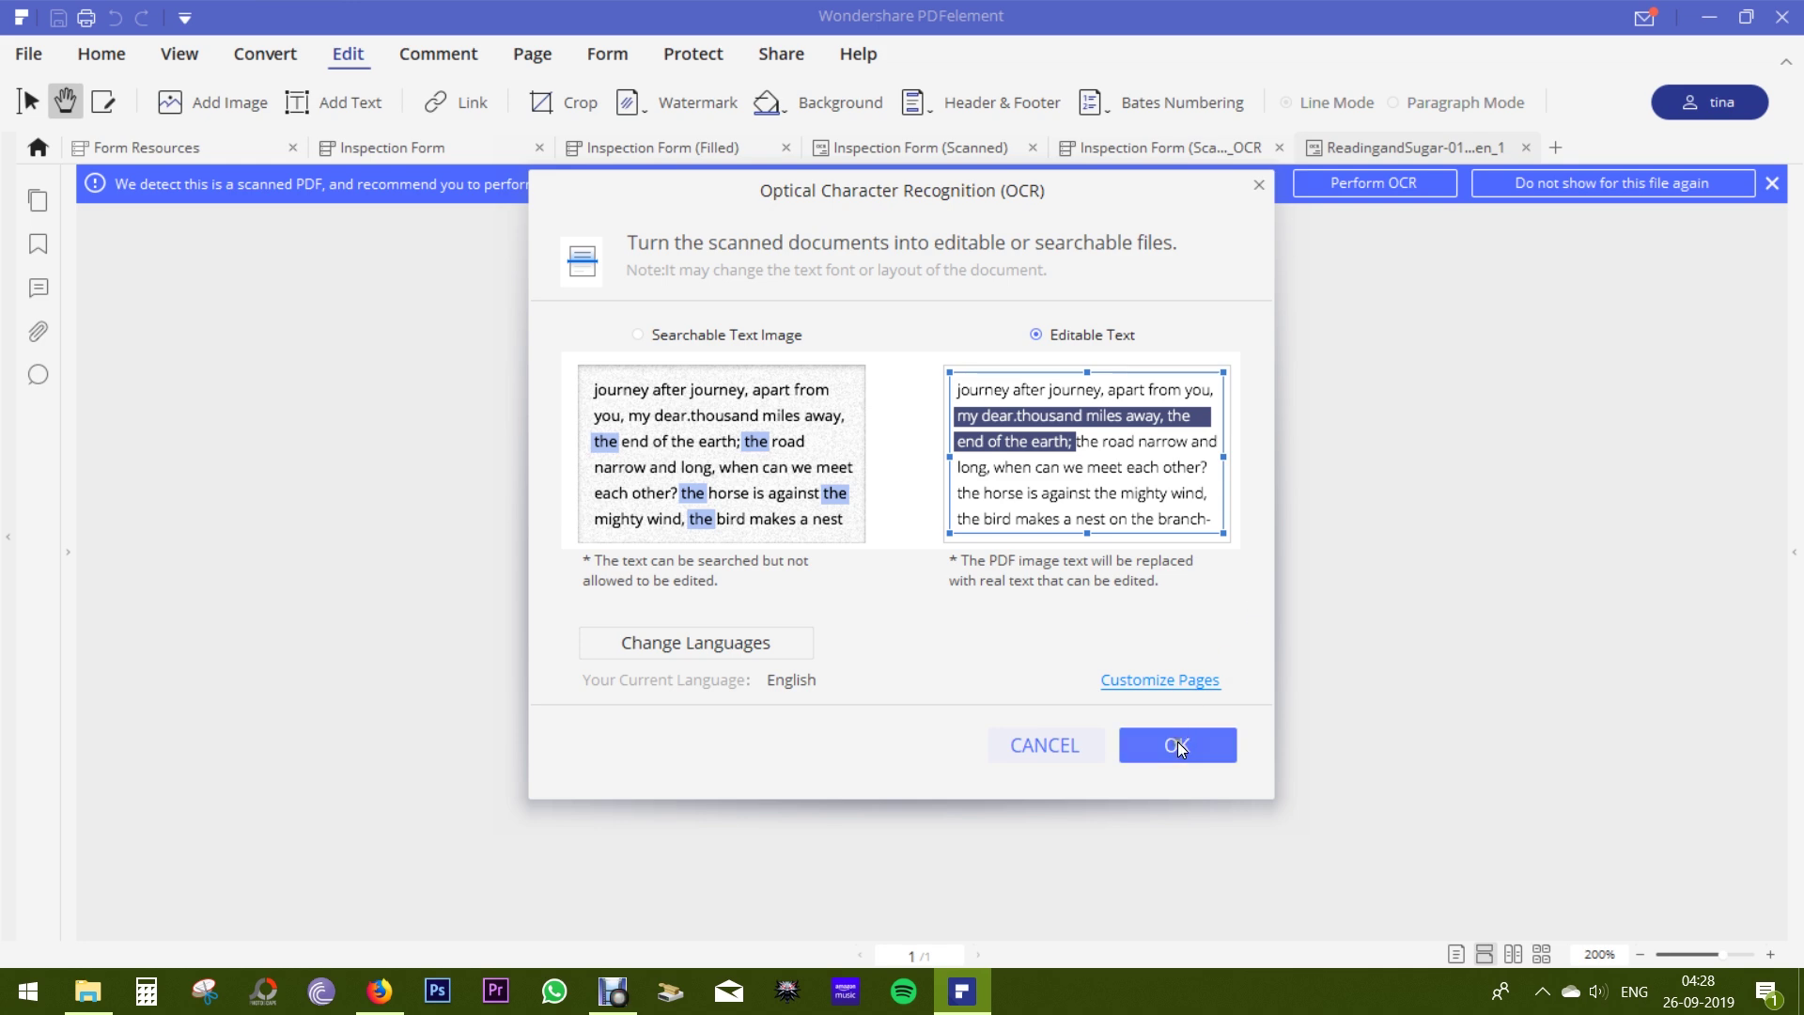
{"action": "left_click", "coordinate": [1178, 745]}
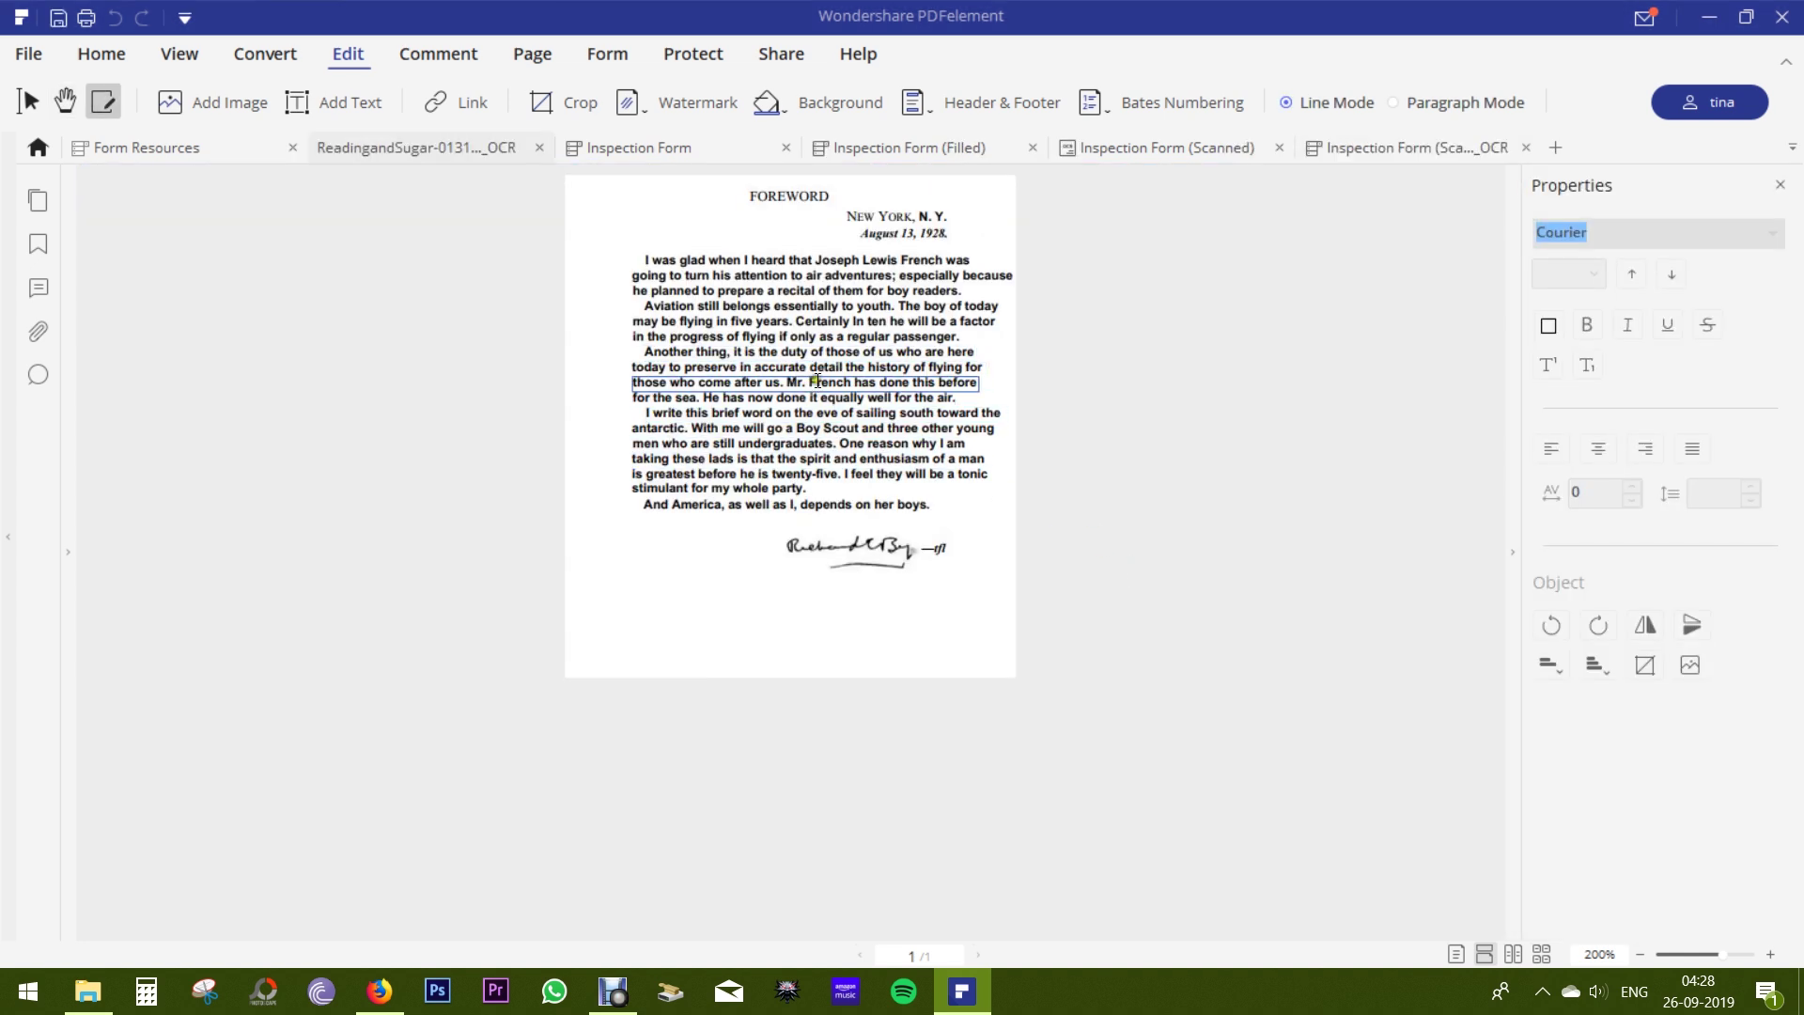
Type 'who are you?' before 'Mr. French' in the OCR'd paragraph.
{"action": "scroll", "coordinate": [817, 380], "scroll_direction": "up", "scroll_amount": 2}
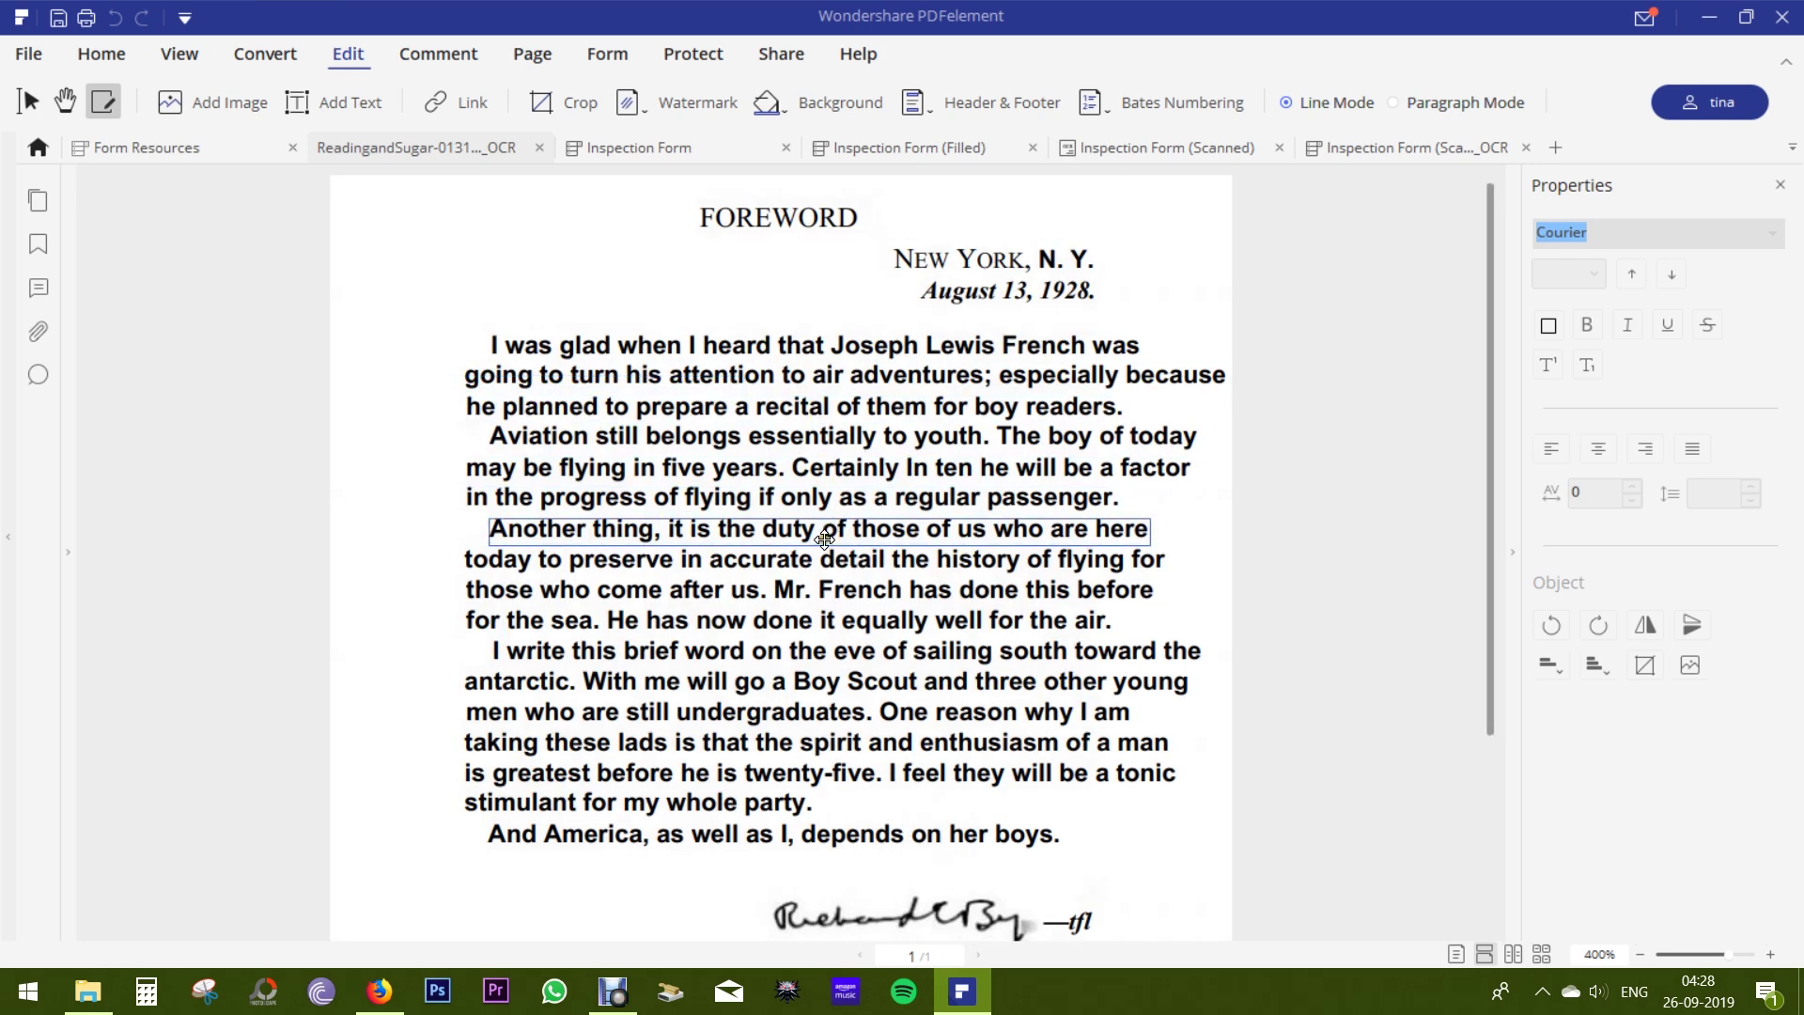
{"action": "left_click", "coordinate": [776, 590]}
{"action": "type", "text": "who are you"}
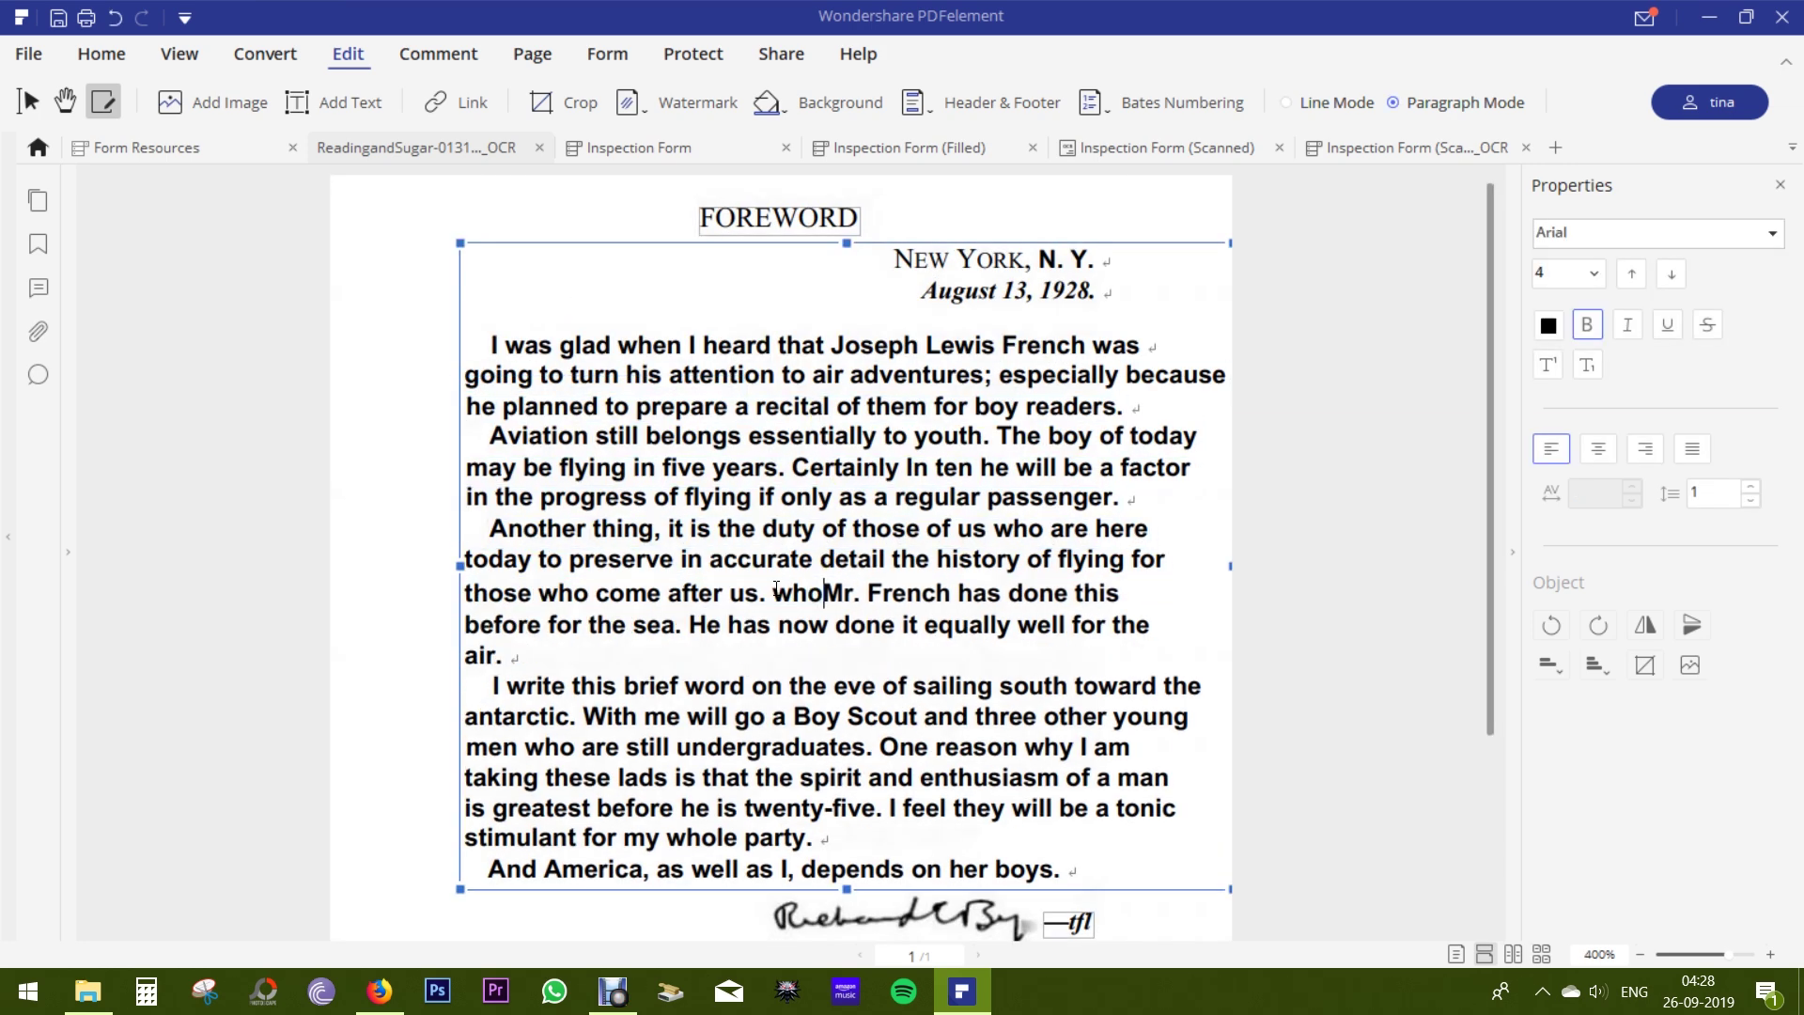
{"action": "type", "text": "?"}
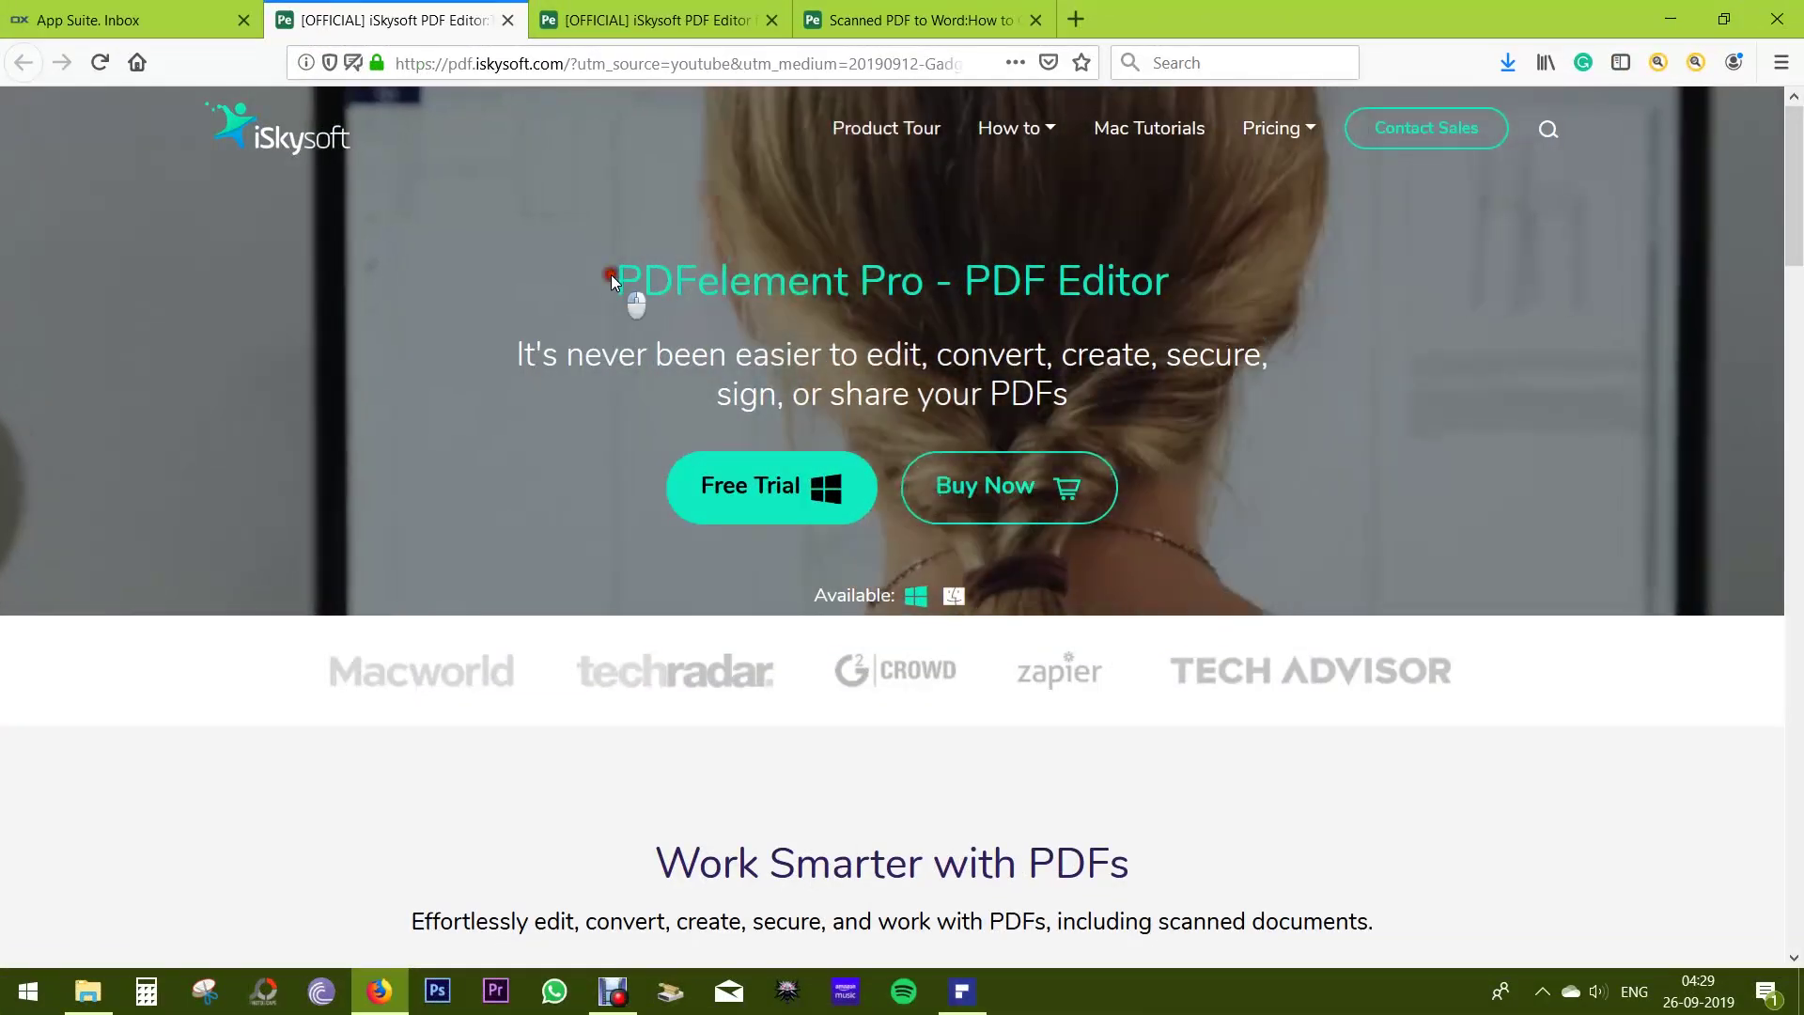
Open the PDFelement Pro for Windows purchase page and scroll through its discounted plans.
{"action": "left_click_drag", "start_coordinate": [611, 281], "coordinate": [930, 281]}
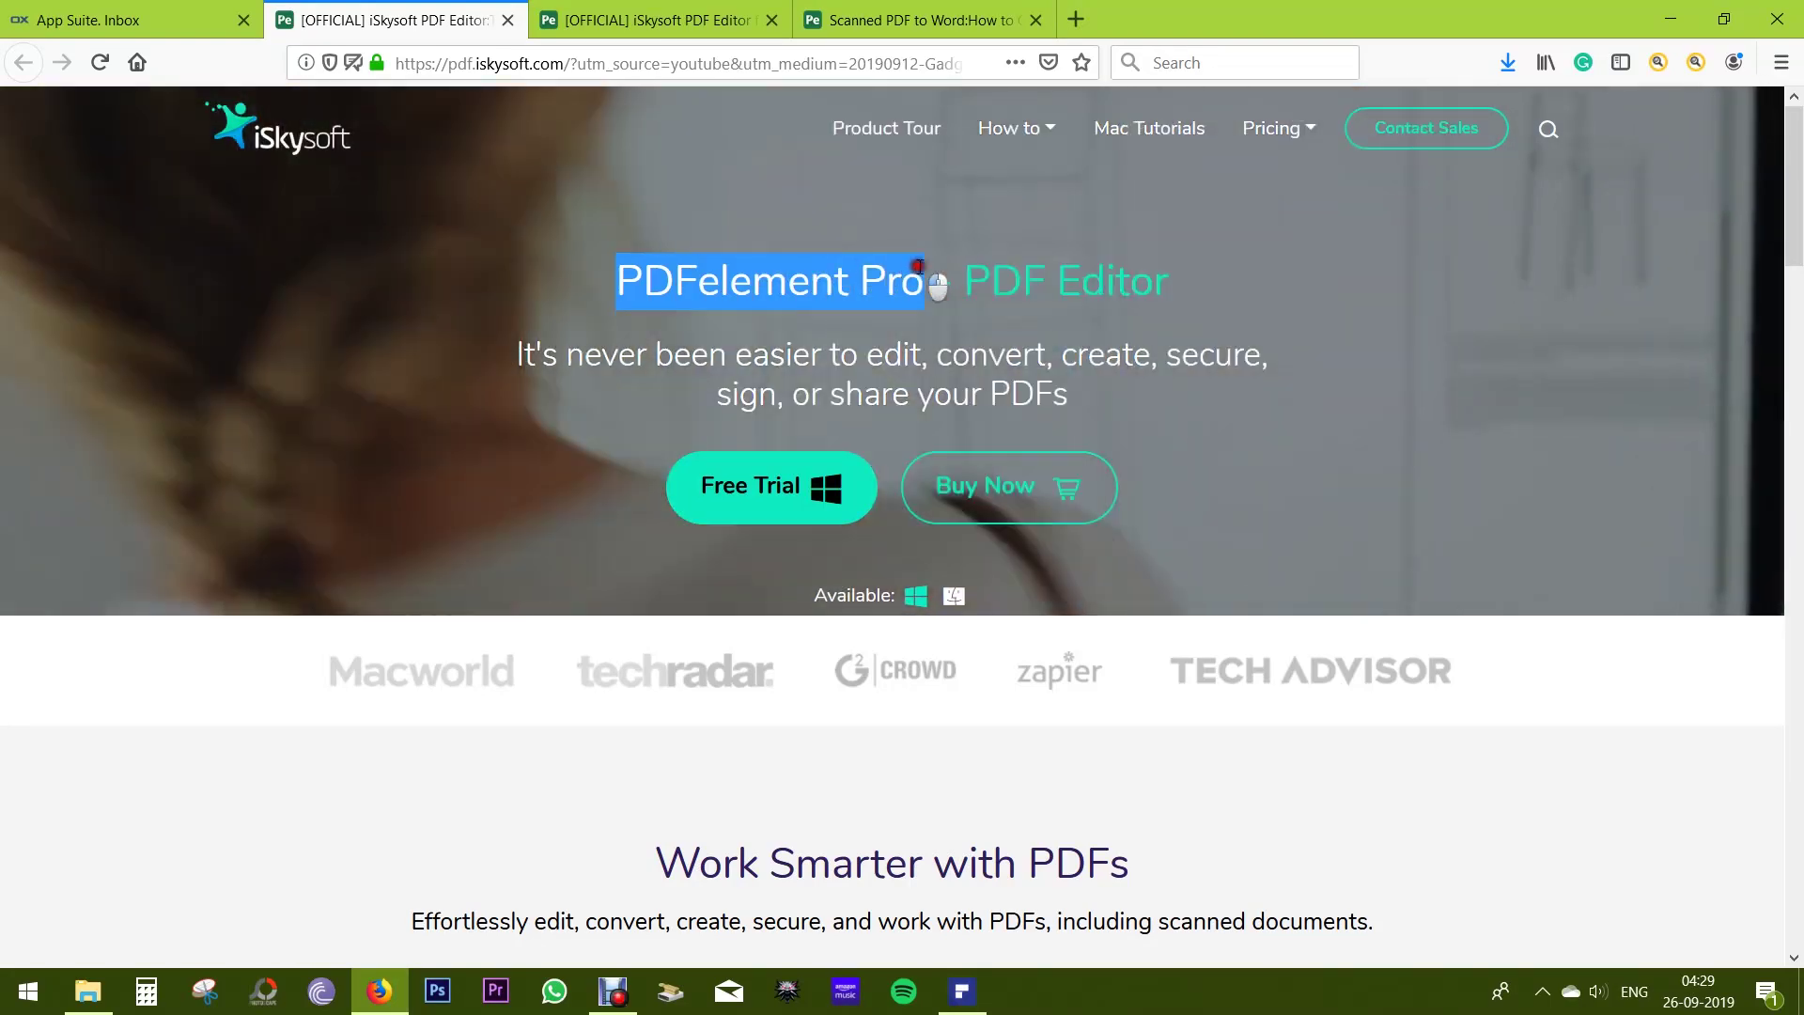
{"action": "left_click", "coordinate": [1010, 320]}
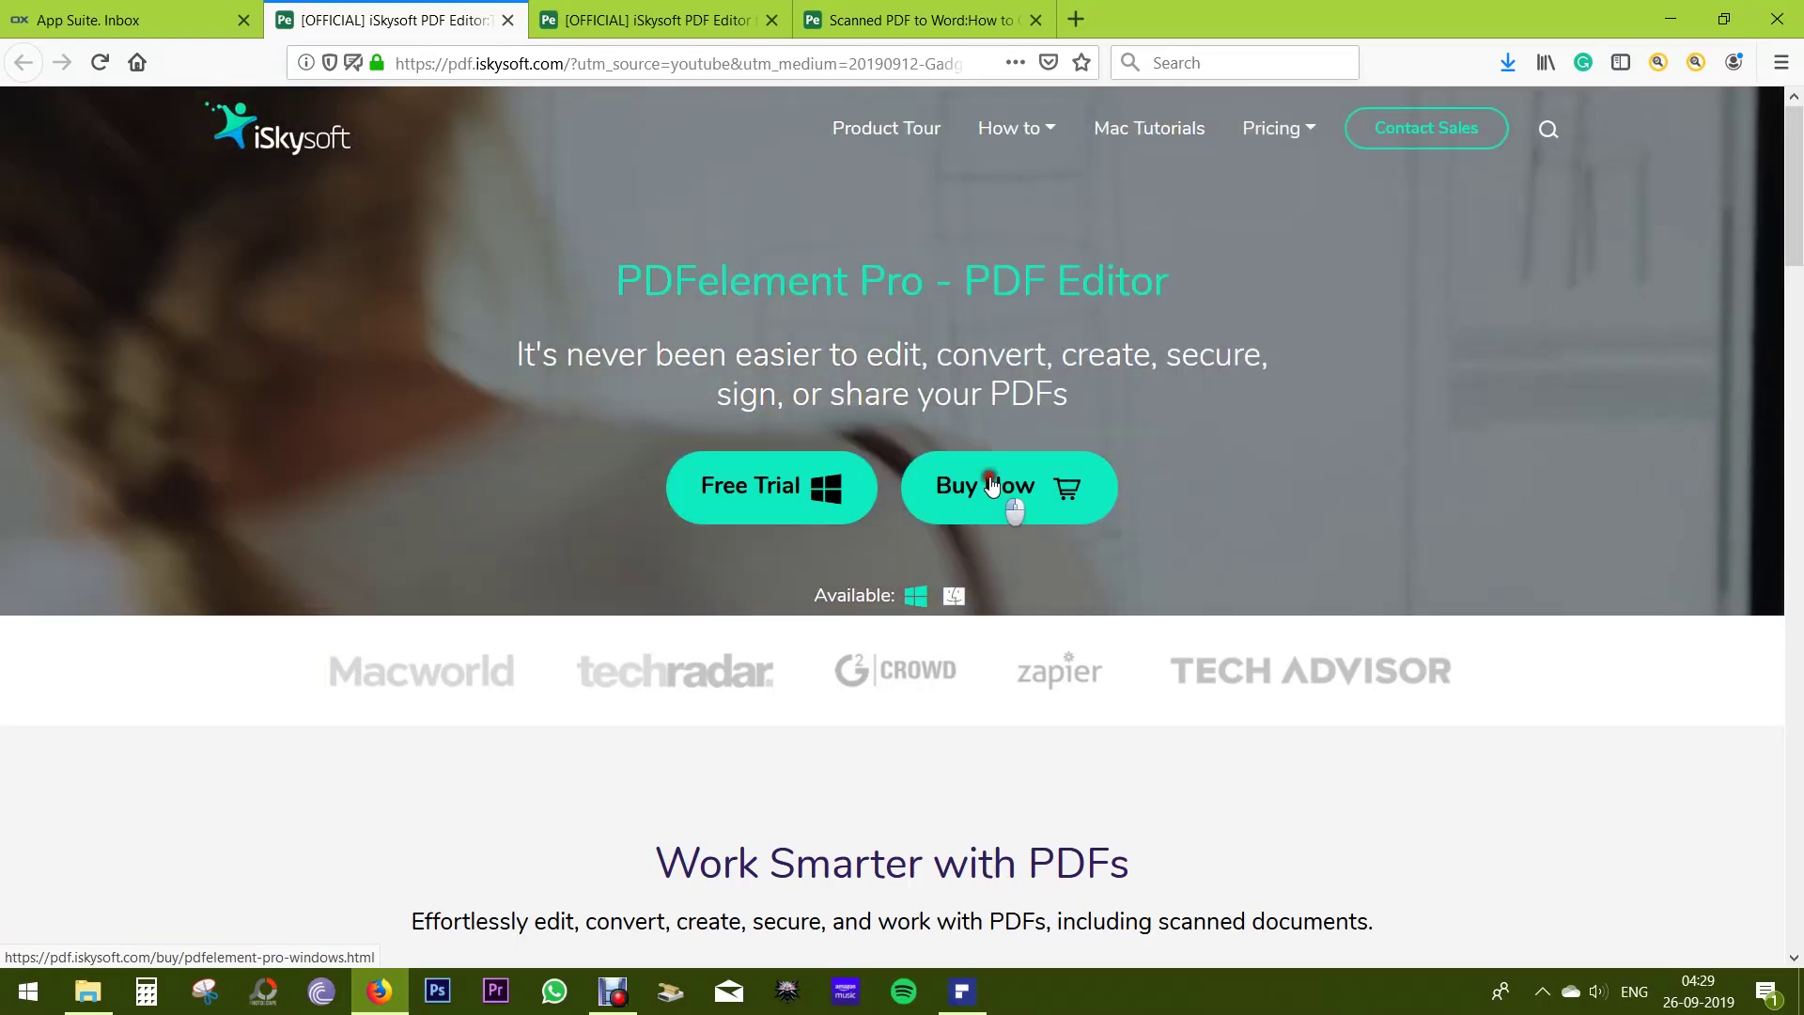
{"action": "left_click", "coordinate": [992, 484]}
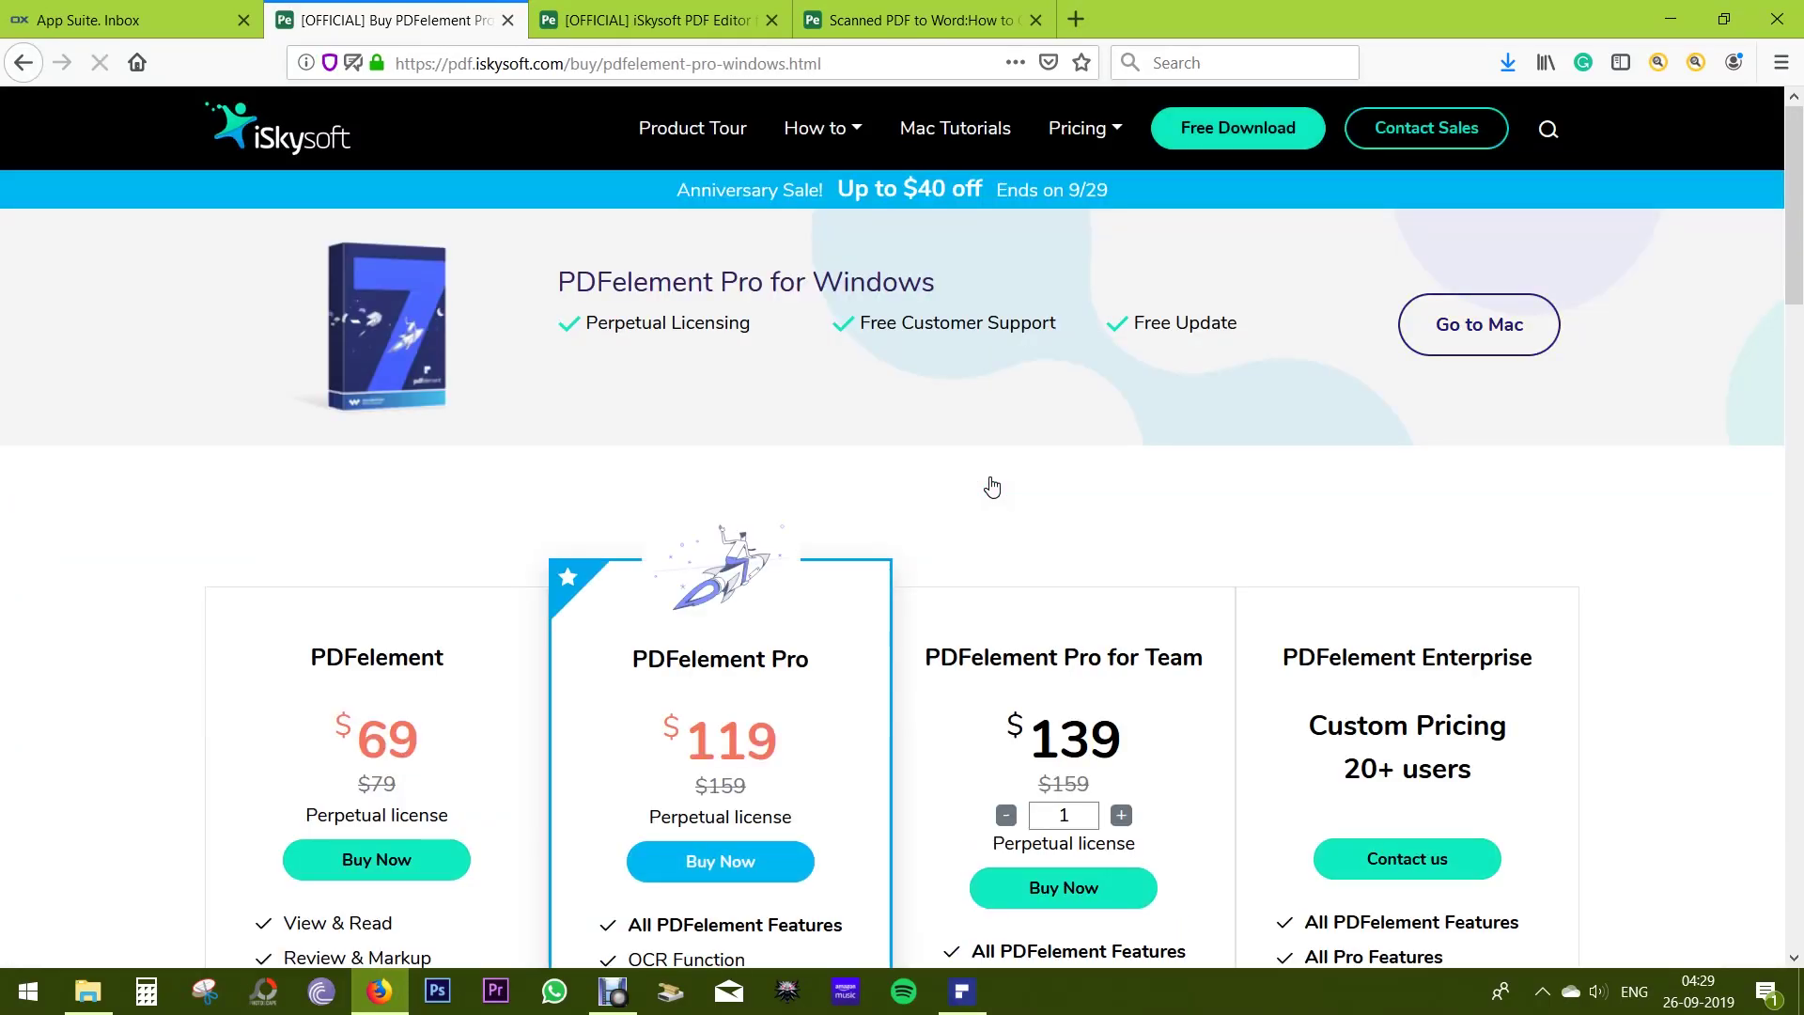
{"action": "scroll", "coordinate": [992, 486], "scroll_direction": "down", "scroll_amount": 3}
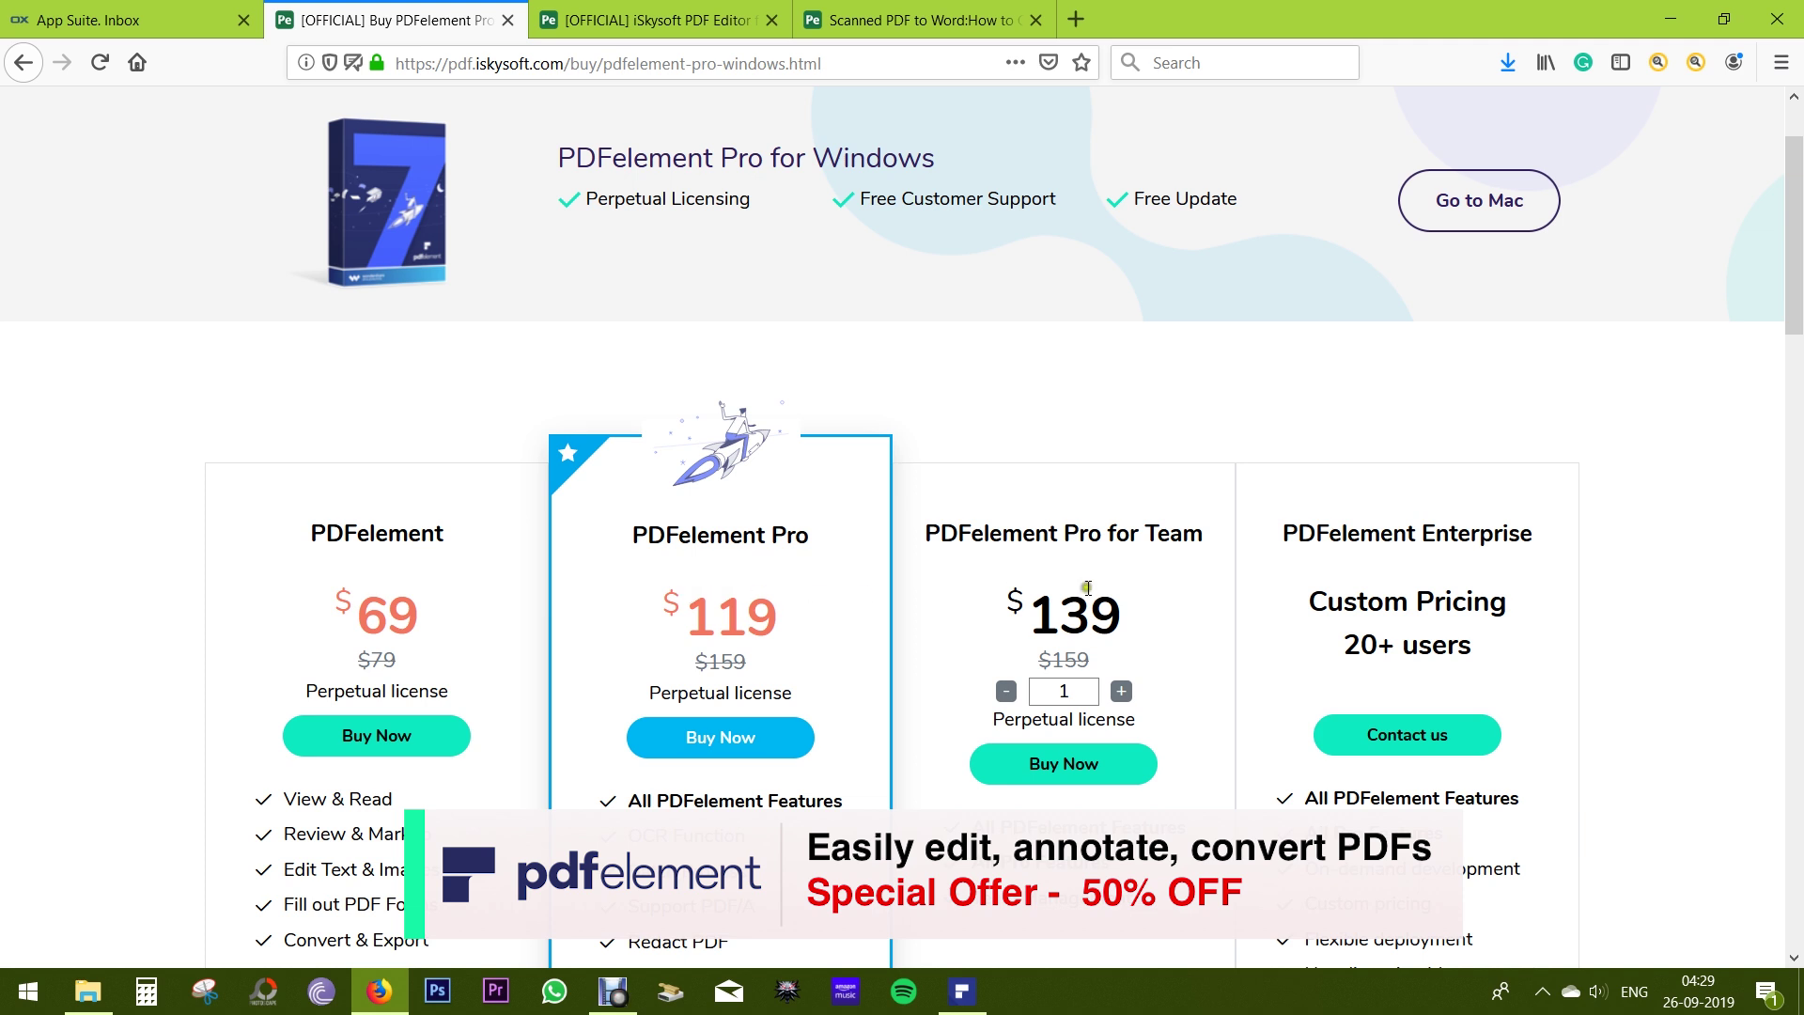
{"action": "scroll", "coordinate": [403, 624], "scroll_direction": "down", "scroll_amount": 2}
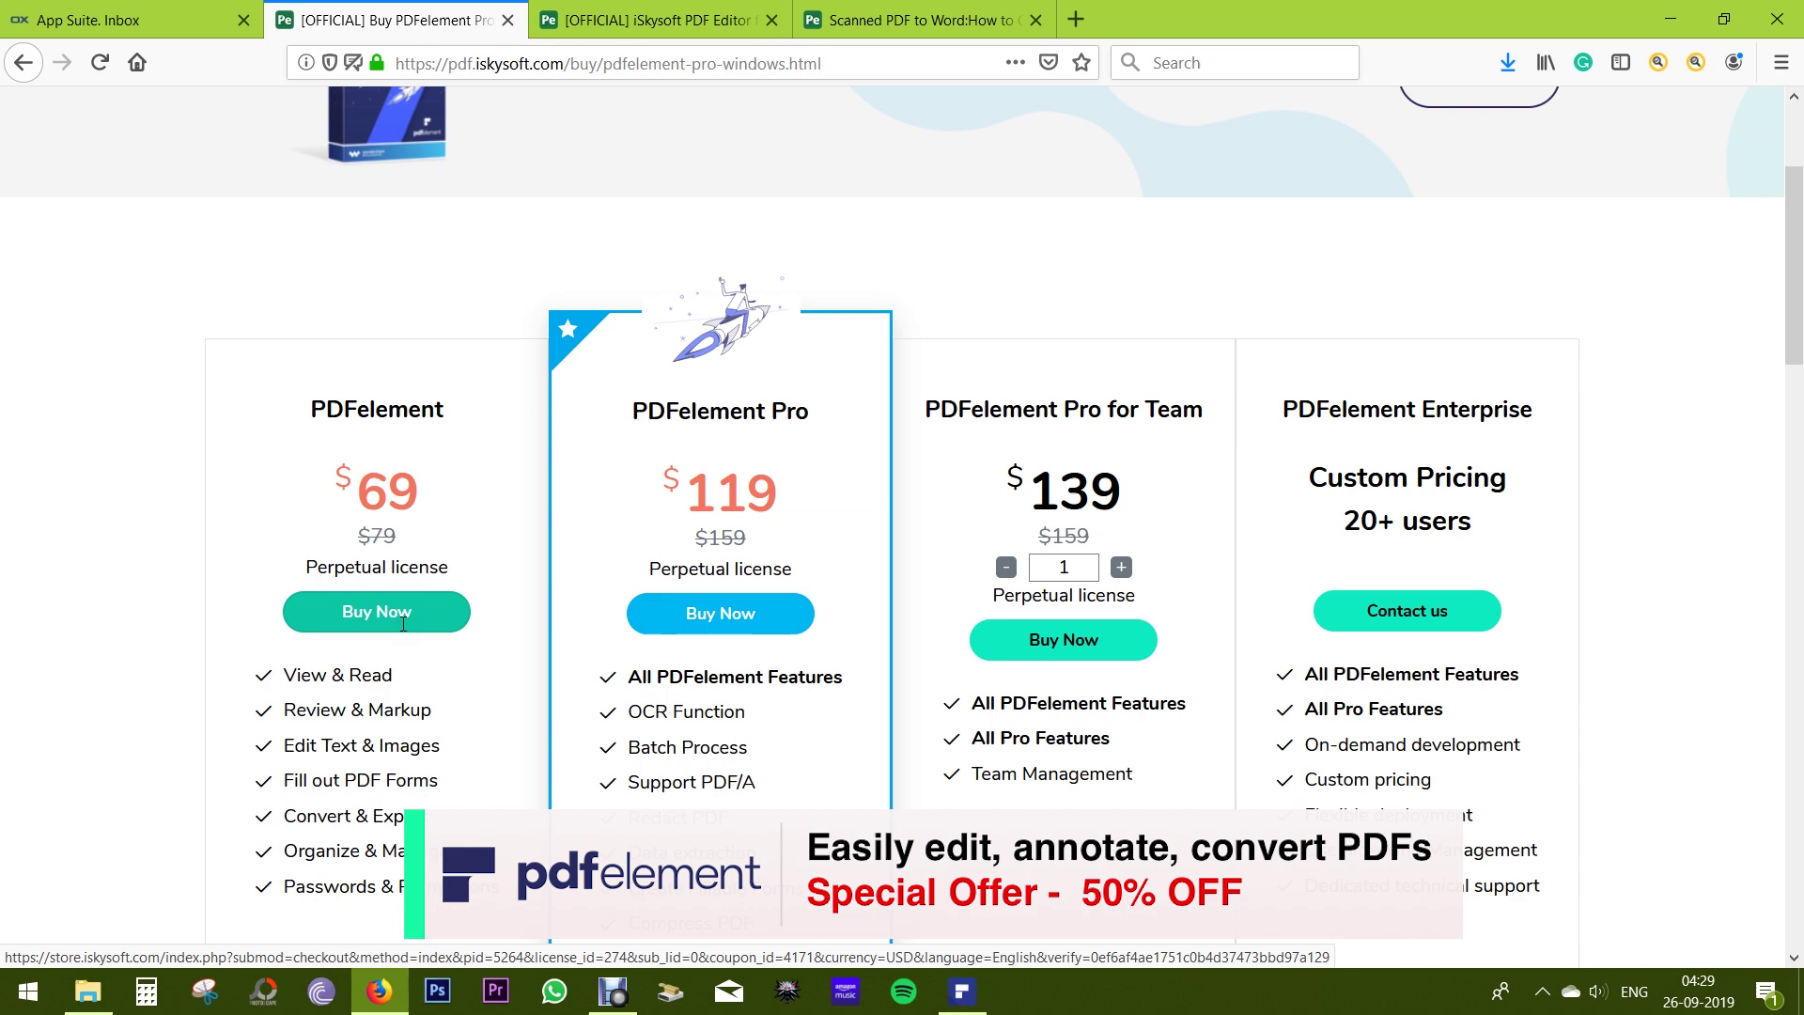
{"action": "scroll", "coordinate": [403, 624], "scroll_direction": "down", "scroll_amount": 4}
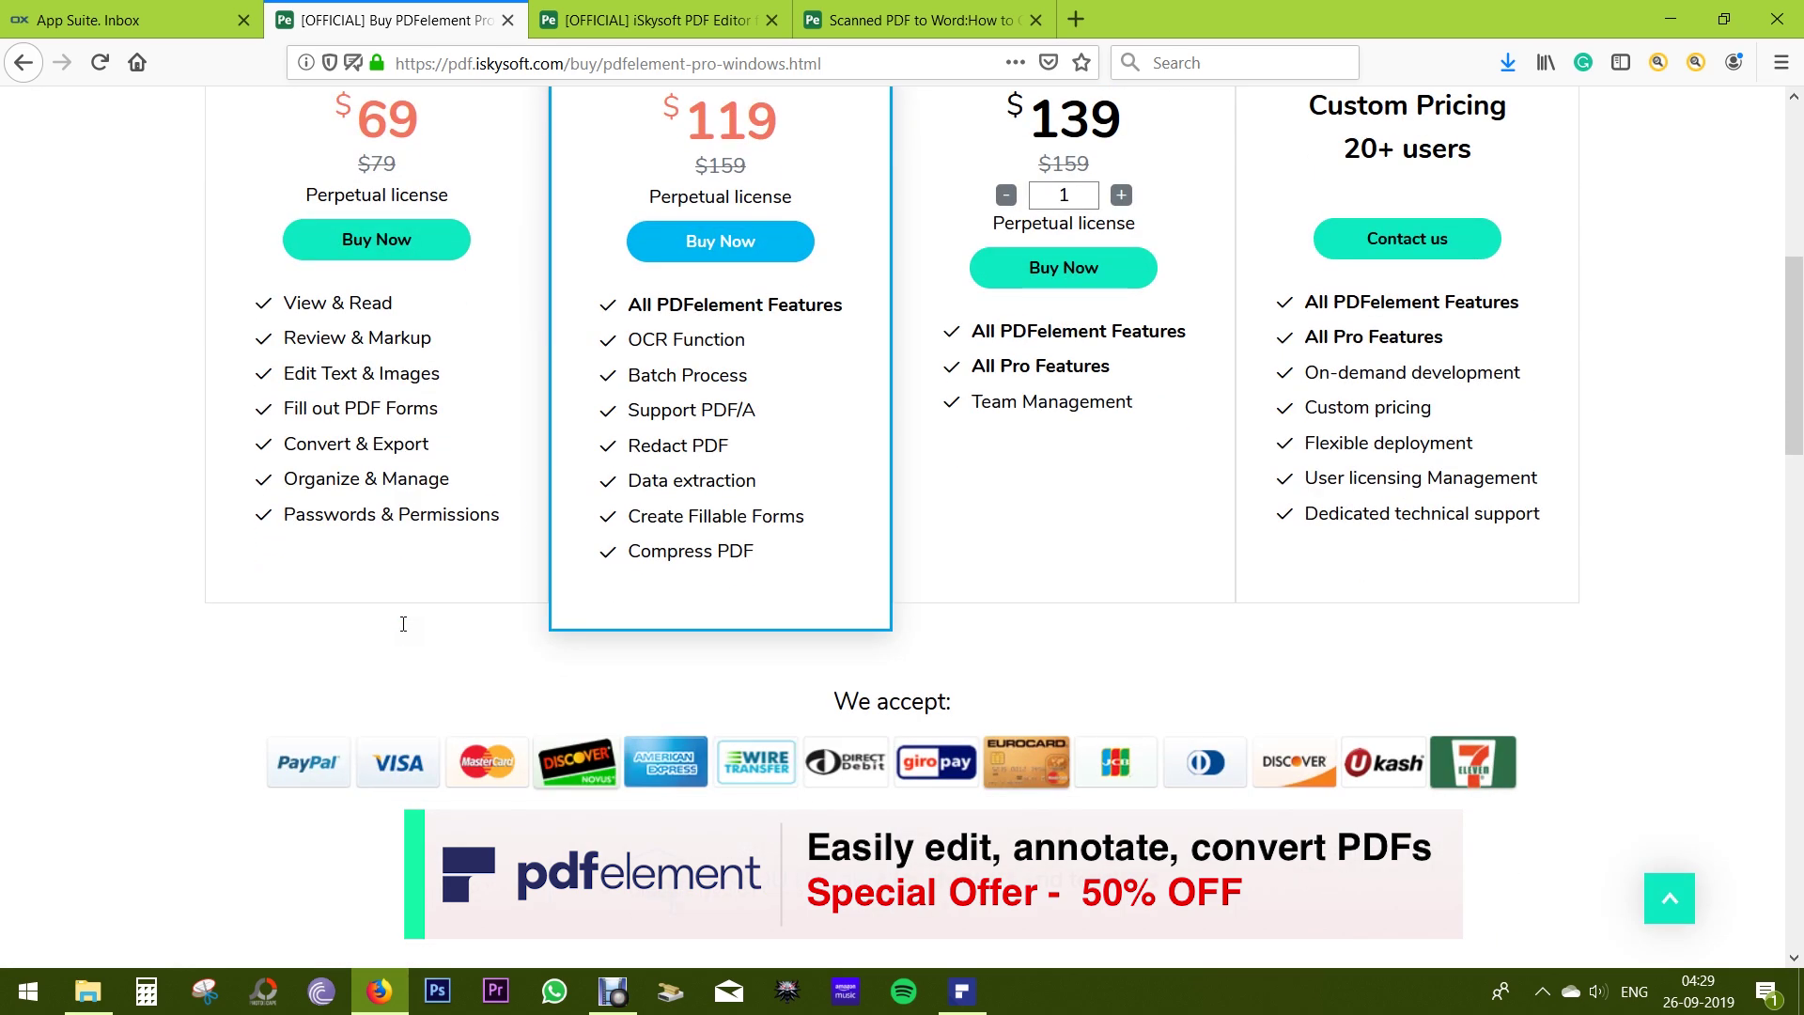
{"action": "scroll", "coordinate": [403, 624], "scroll_direction": "up", "scroll_amount": 6}
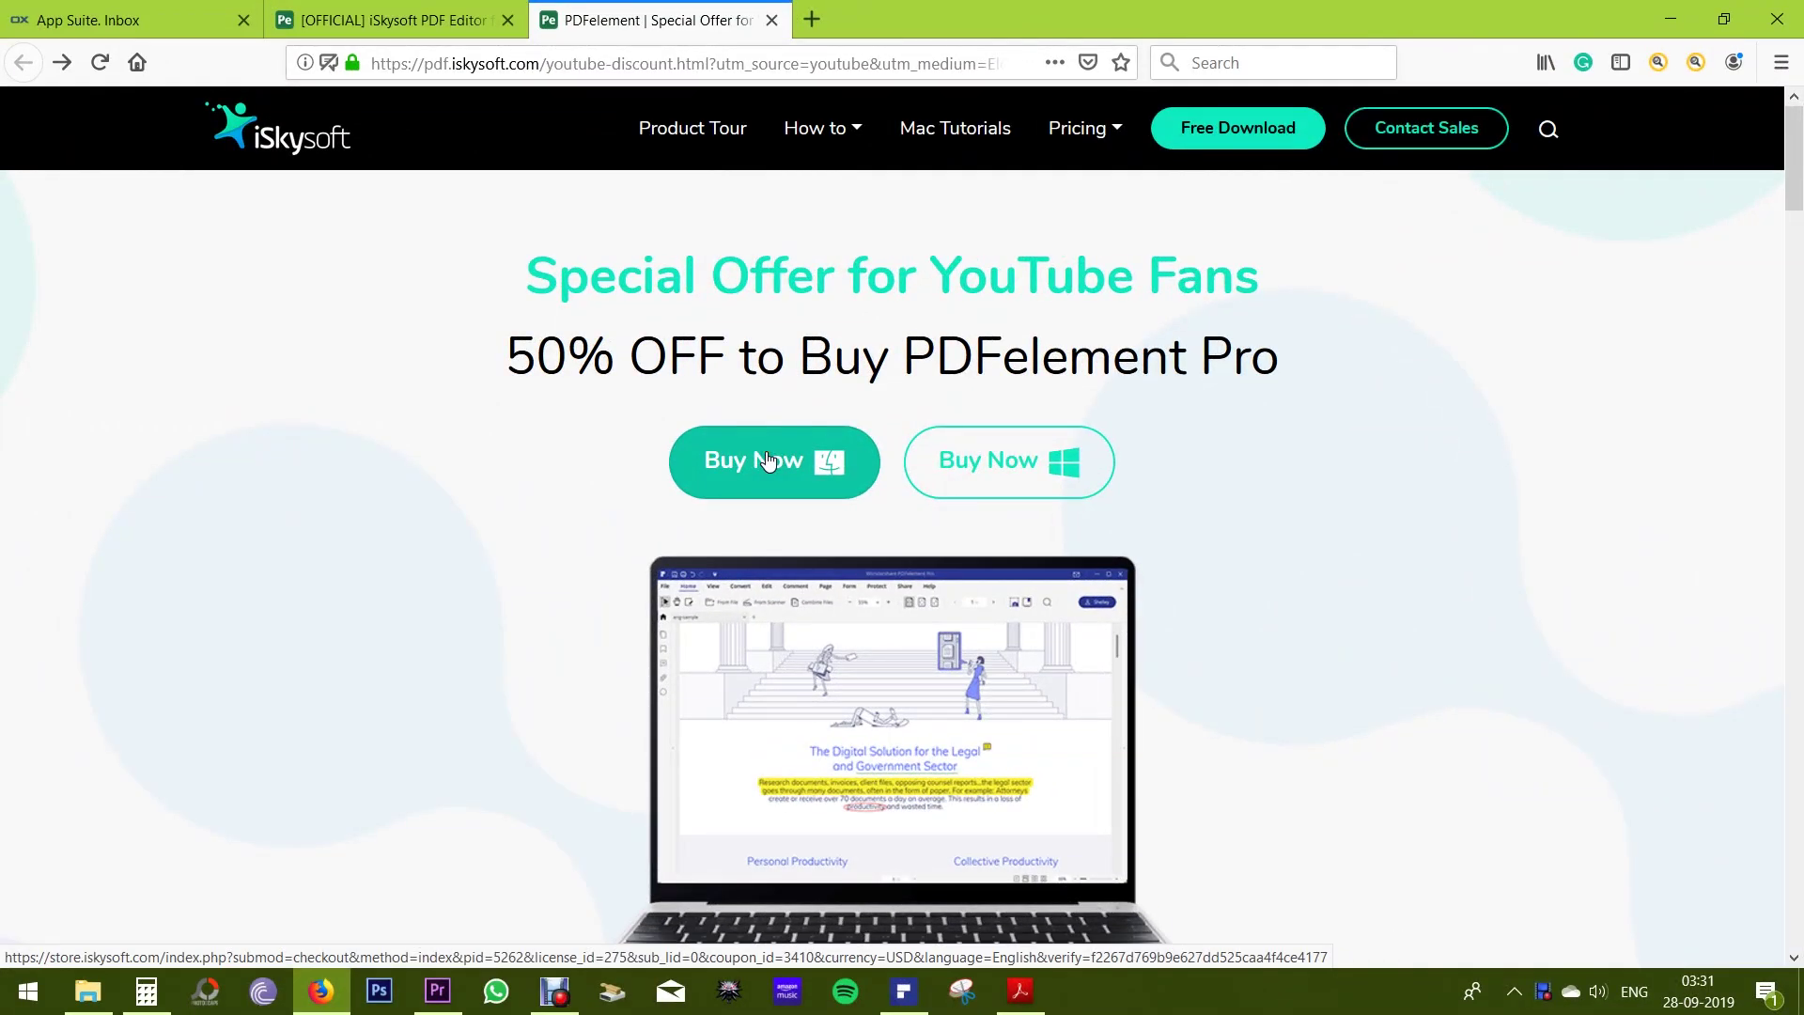
Add the discounted PDFelement Pro to the cart, then return to the PDF Editor product page.
{"action": "left_click", "coordinate": [1012, 453]}
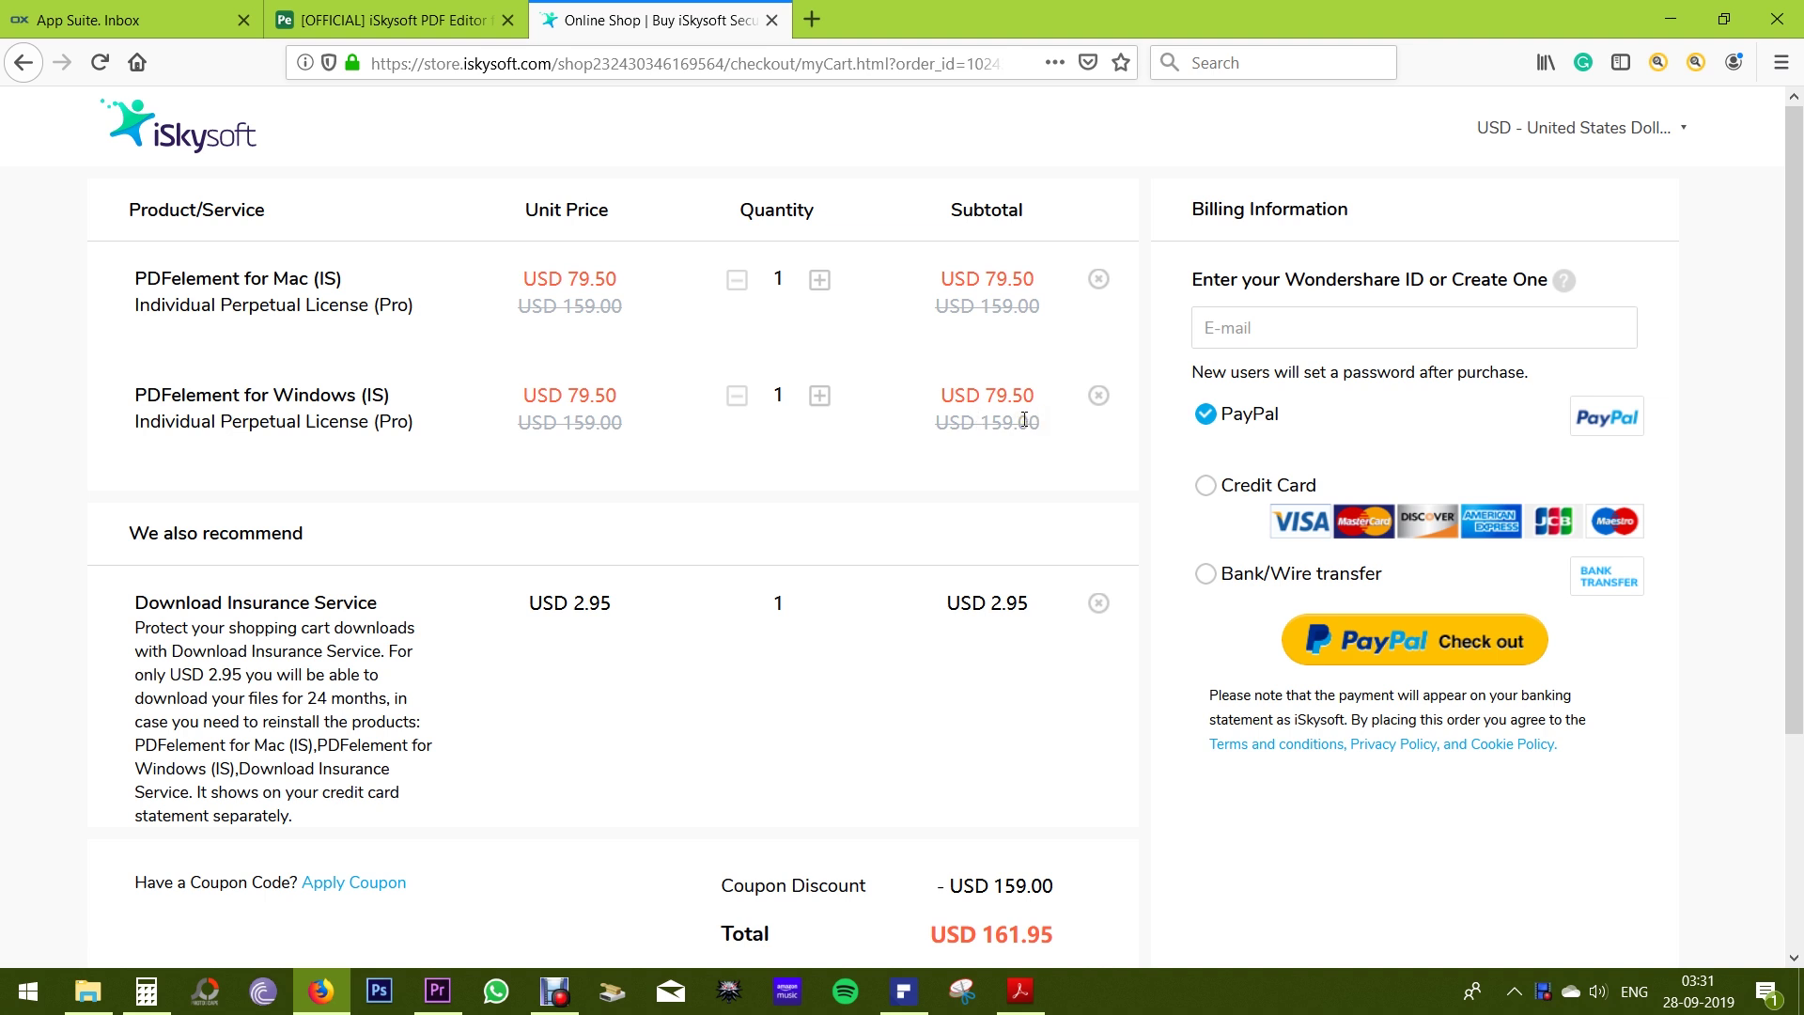
{"action": "left_click", "coordinate": [476, 21]}
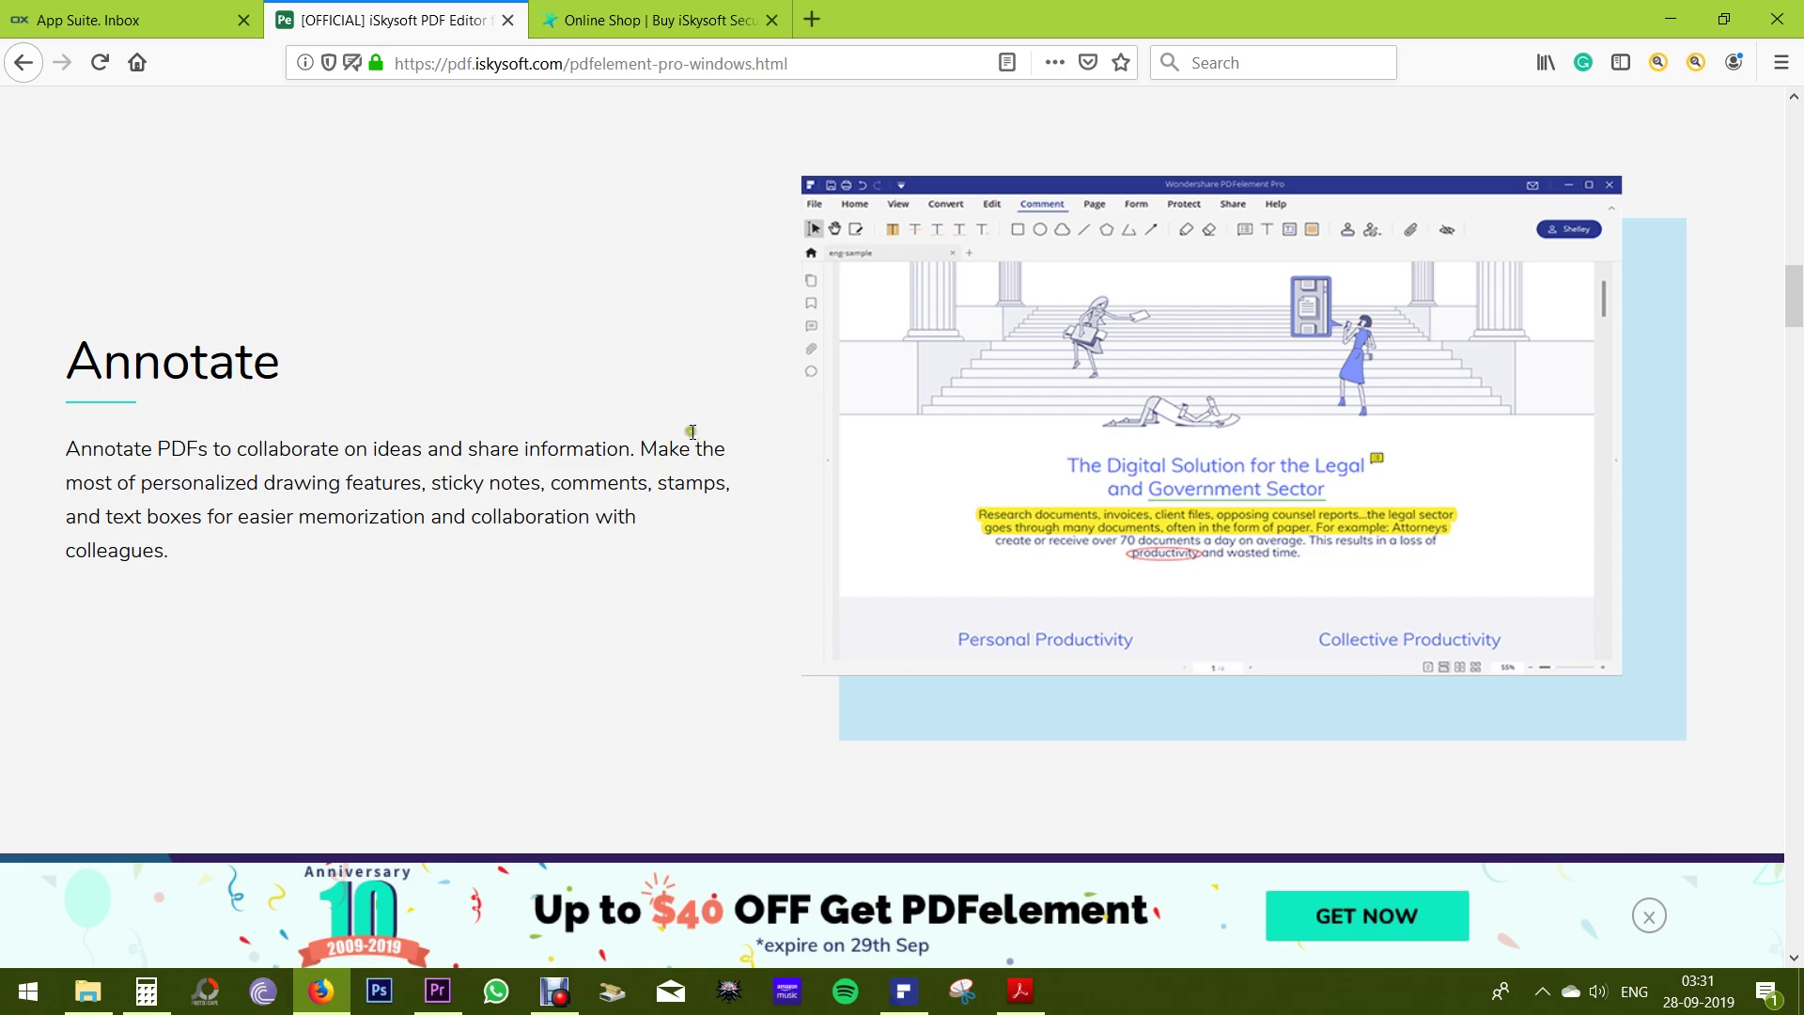